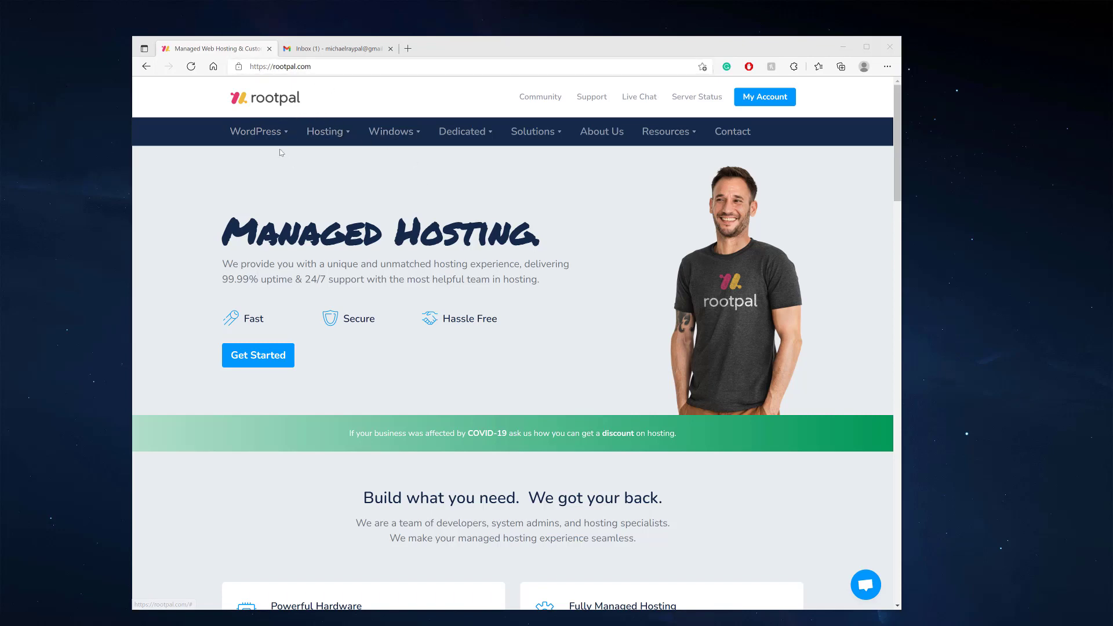
Go to WordPress Hosting from the WordPress menu and scroll to the 'Test our WordPress Hosting FREE' form
click(270, 134)
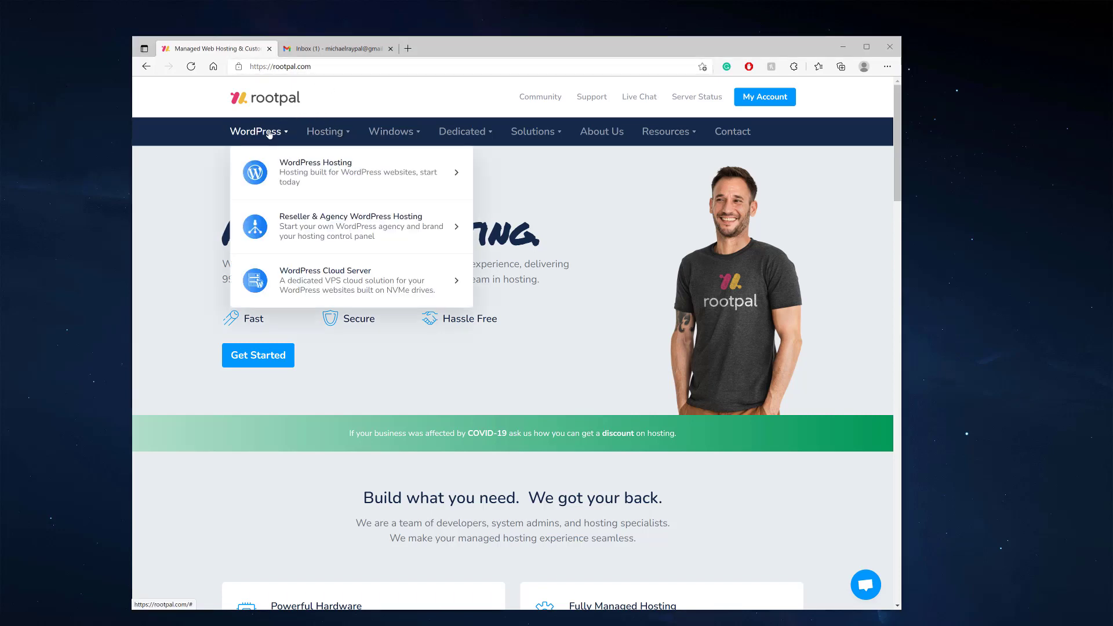
click(350, 176)
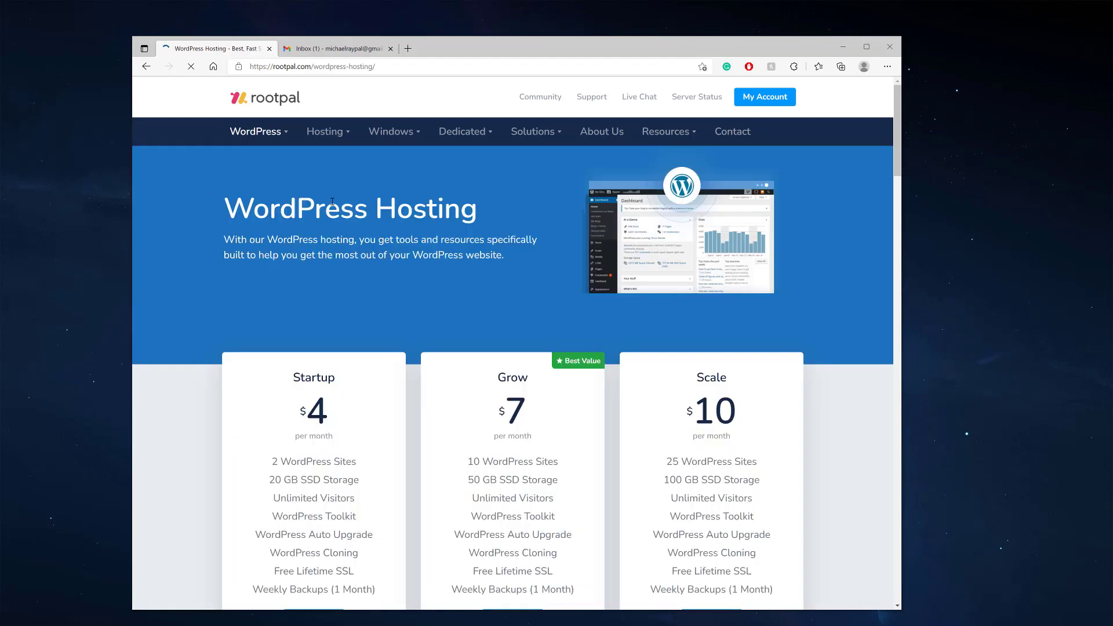
scroll(335, 207, down, 15)
scroll(334, 207, down, 7)
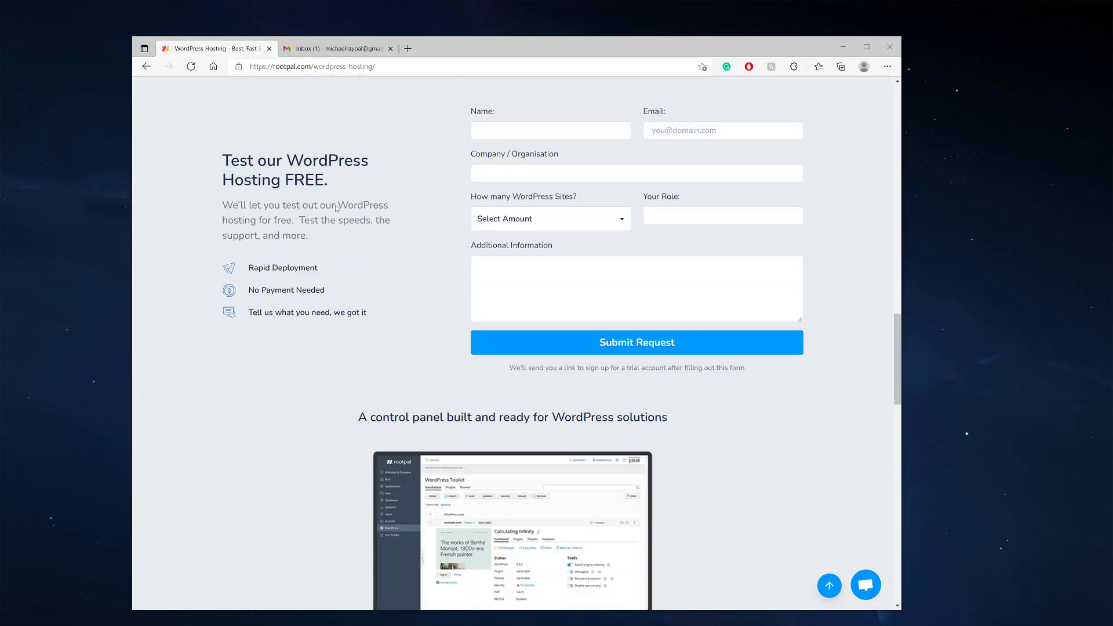
scroll(384, 218, up, 1)
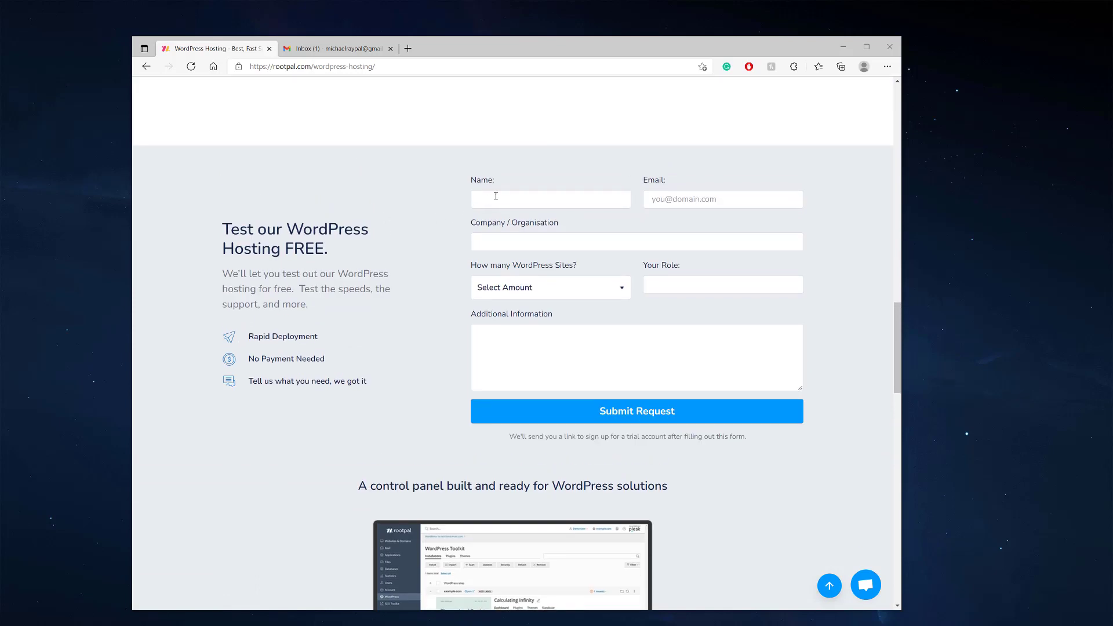
Enter the requester's full name, e-mail address and company Rootpal in the trial form
key(Tab)
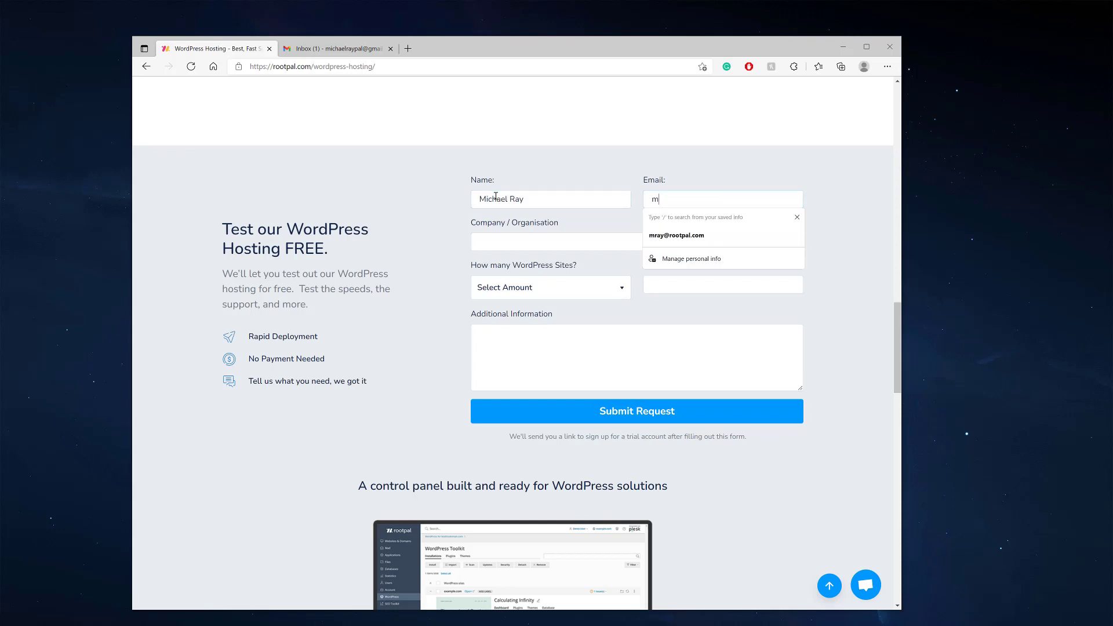
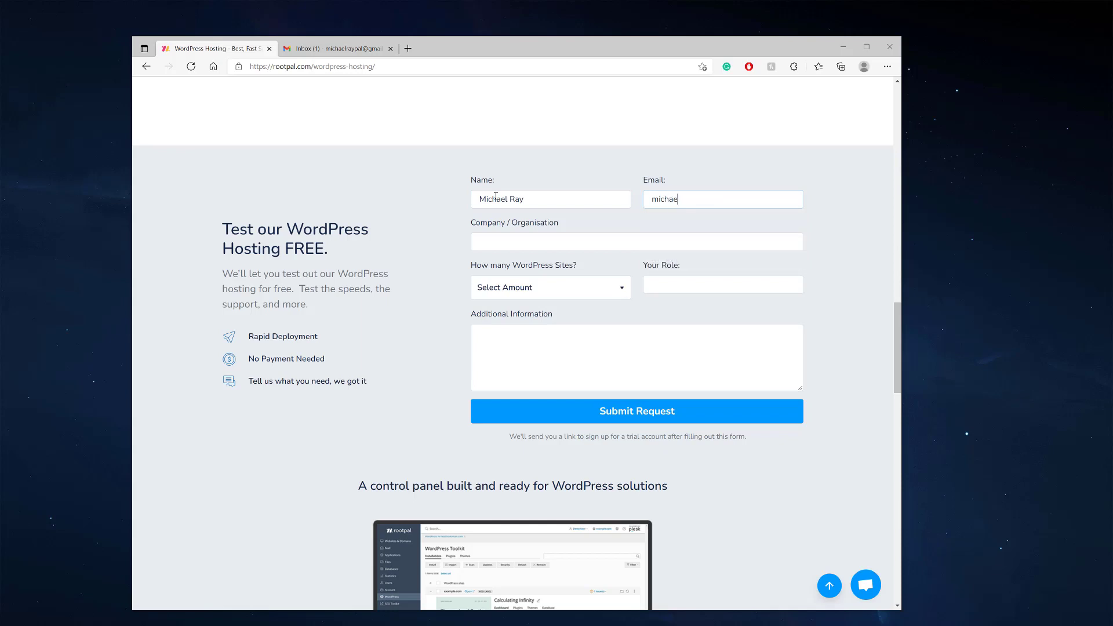
key(Tab)
text(Rootpal)
Choose 1 - 2 sites, role CEO, note 'I am looking for WordPress hosting.' and submit
click(501, 296)
click(503, 318)
click(678, 288)
text(CEO)
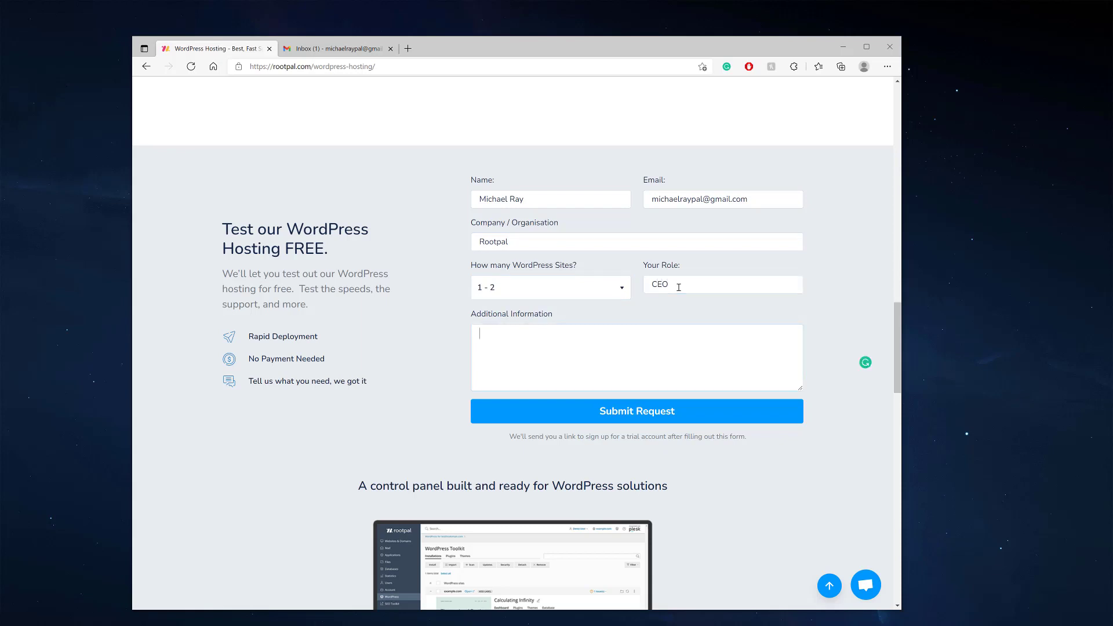
text(I am looking for WordPress hosting.)
click(613, 418)
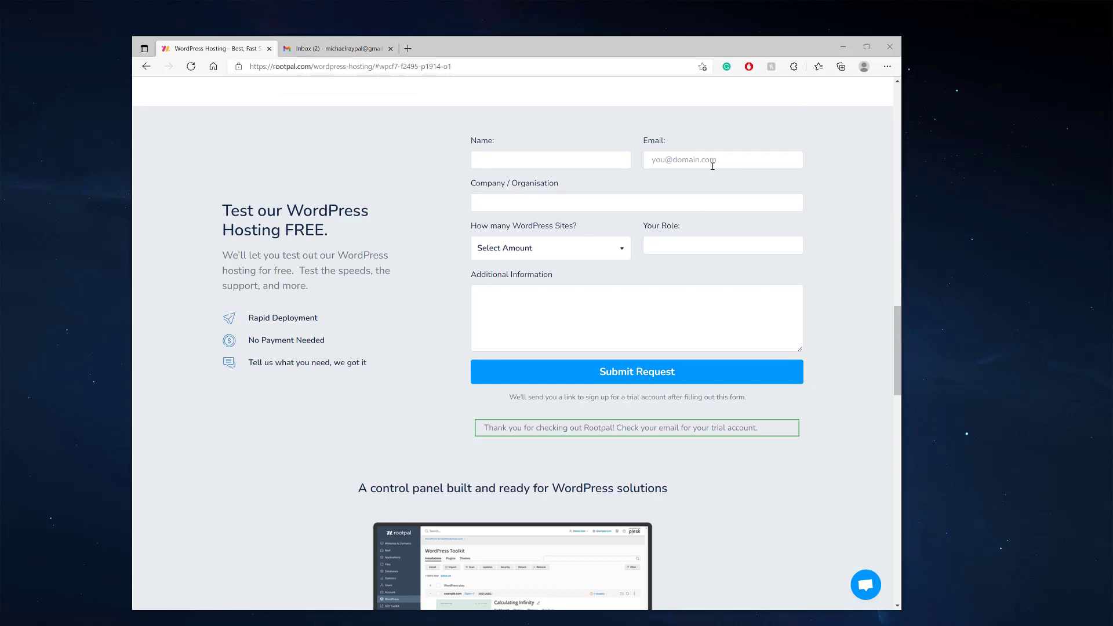
Open the 'Test out our WordPress Hosting' email in Gmail and follow its app.rootpal.com trial link
click(342, 49)
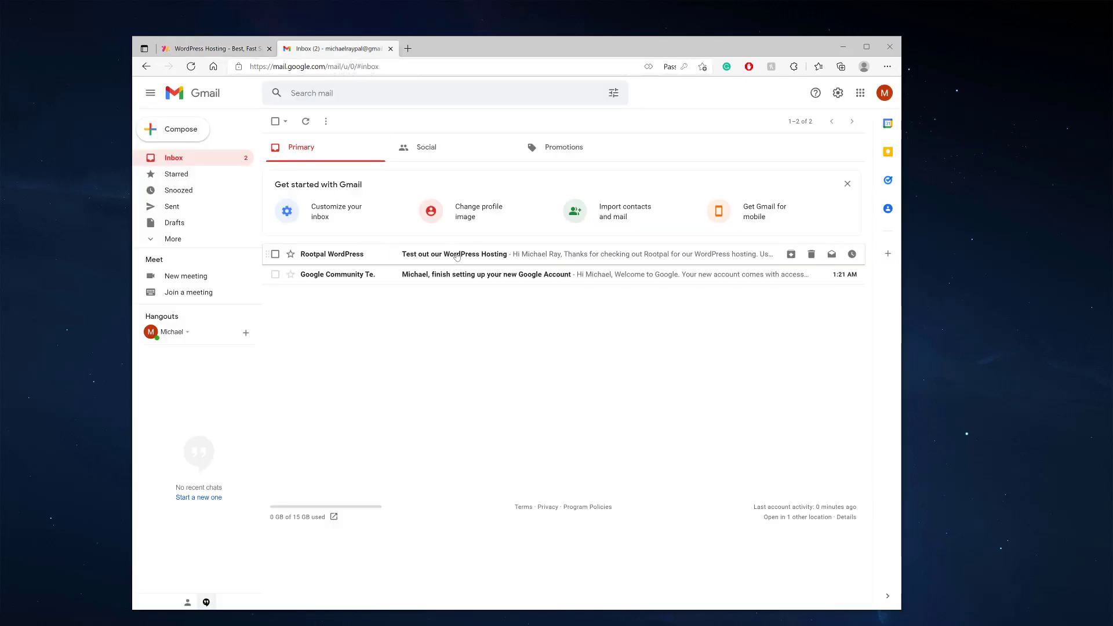
click(456, 255)
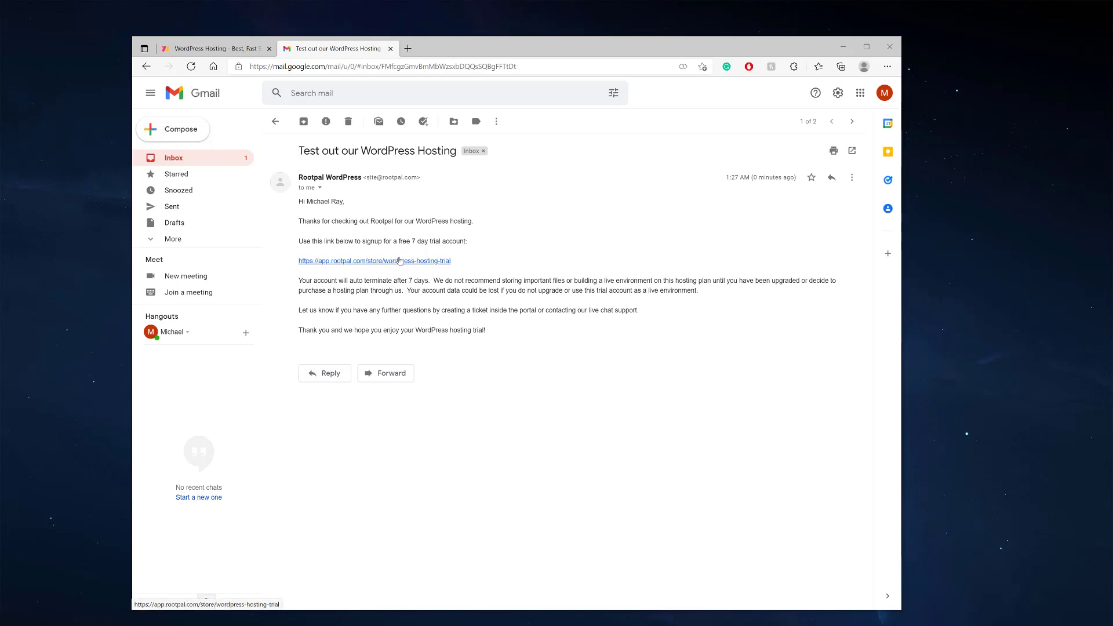
click(215, 48)
scroll(371, 237, up, 5)
scroll(357, 242, up, 10)
scroll(348, 174, down, 5)
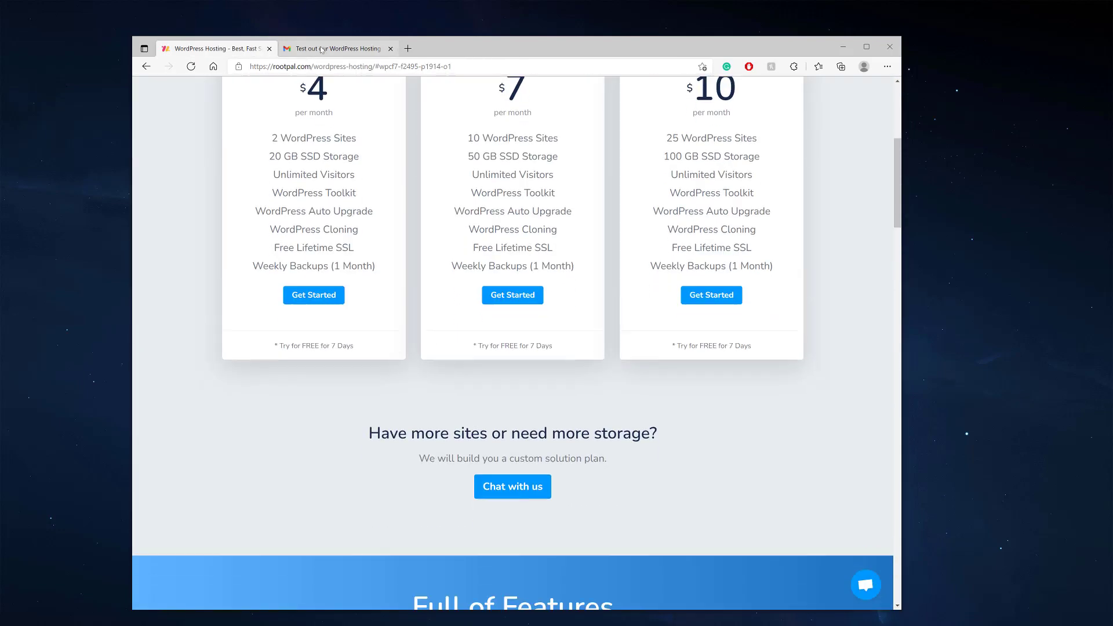
click(322, 49)
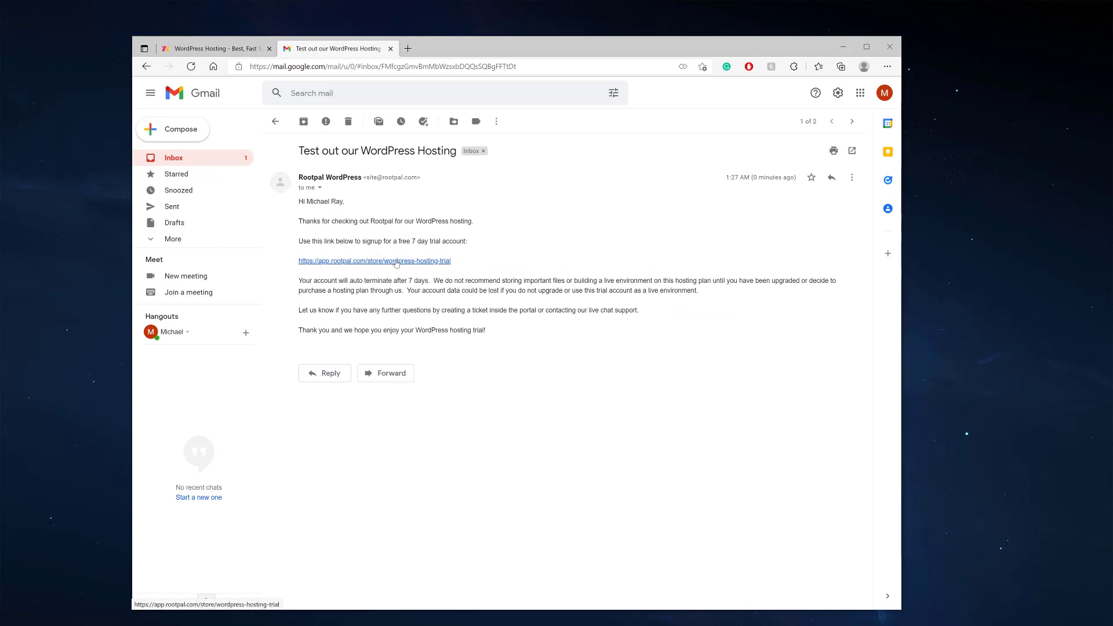
click(355, 260)
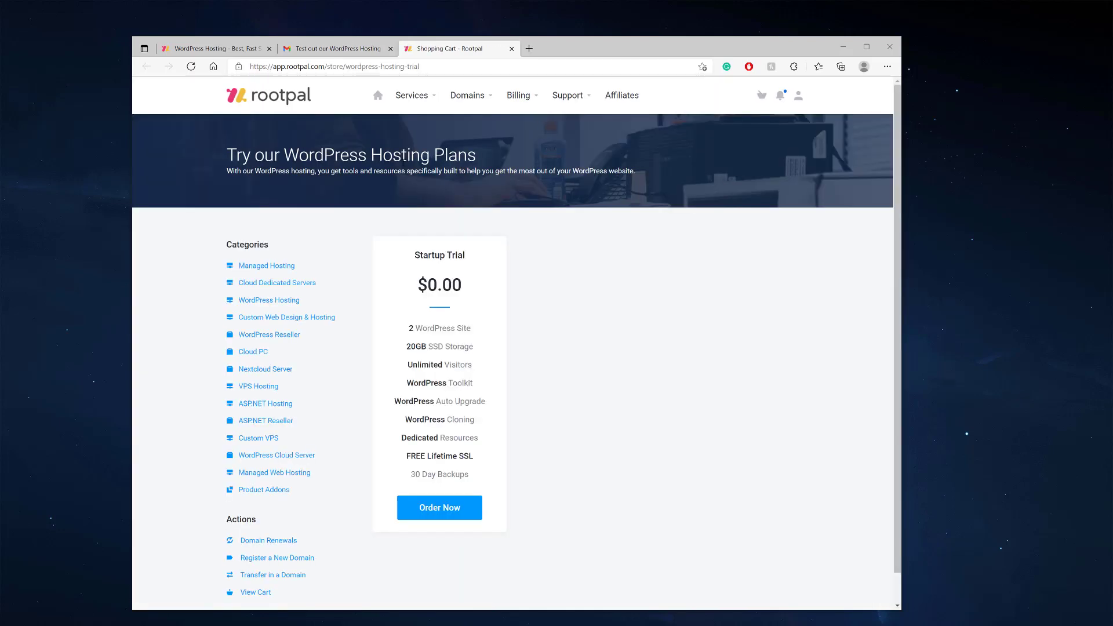
Order the Startup Trial and select 'I will use my existing domain'
click(429, 511)
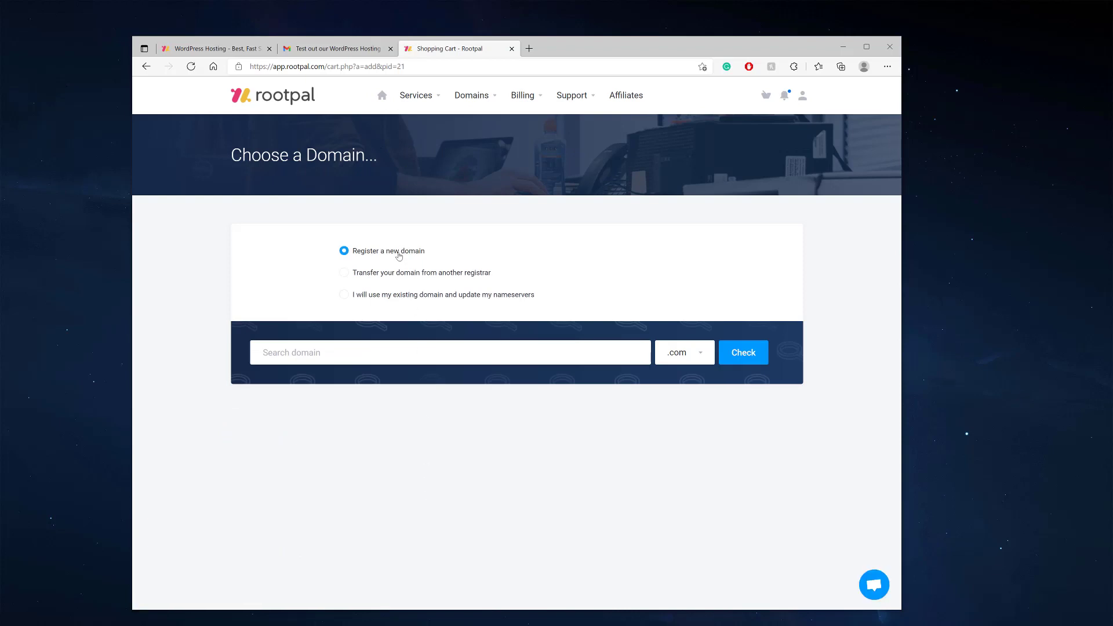
click(394, 276)
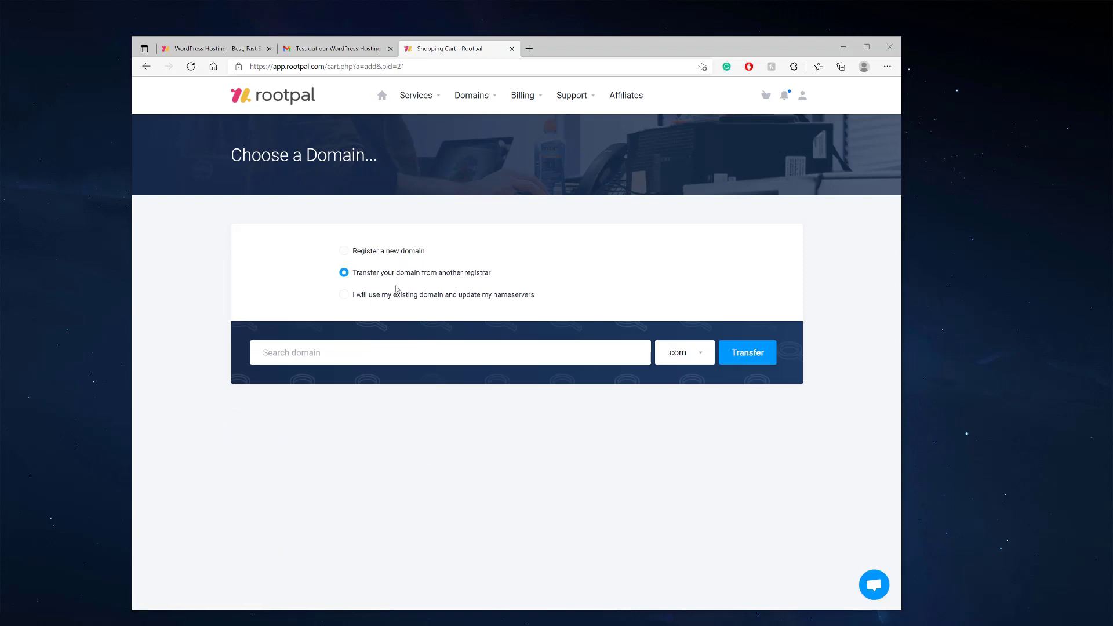
click(410, 298)
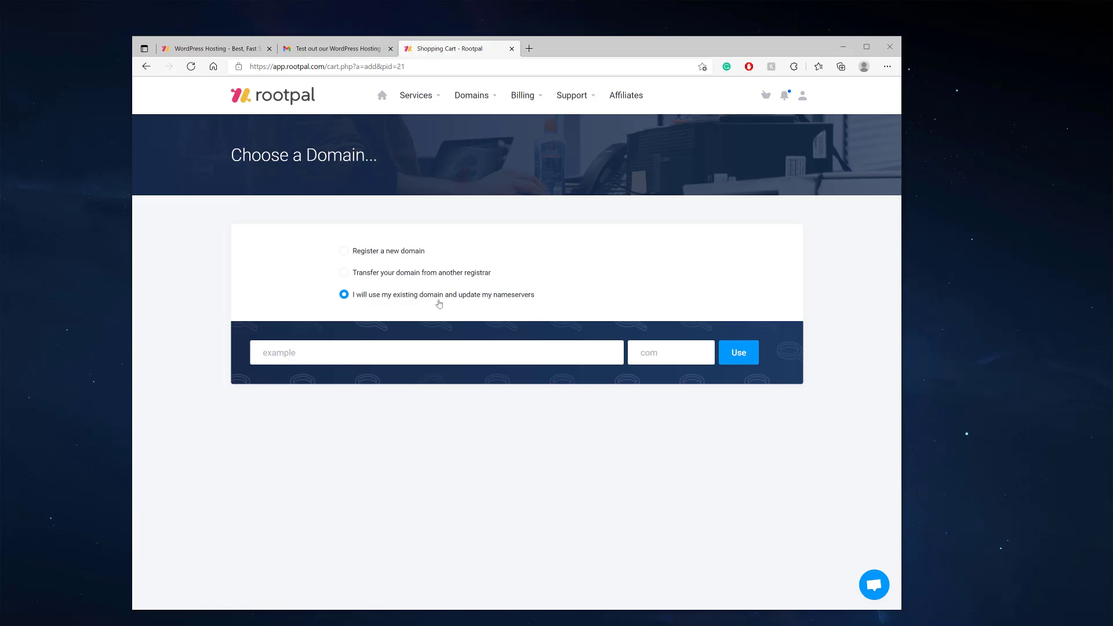
click(381, 250)
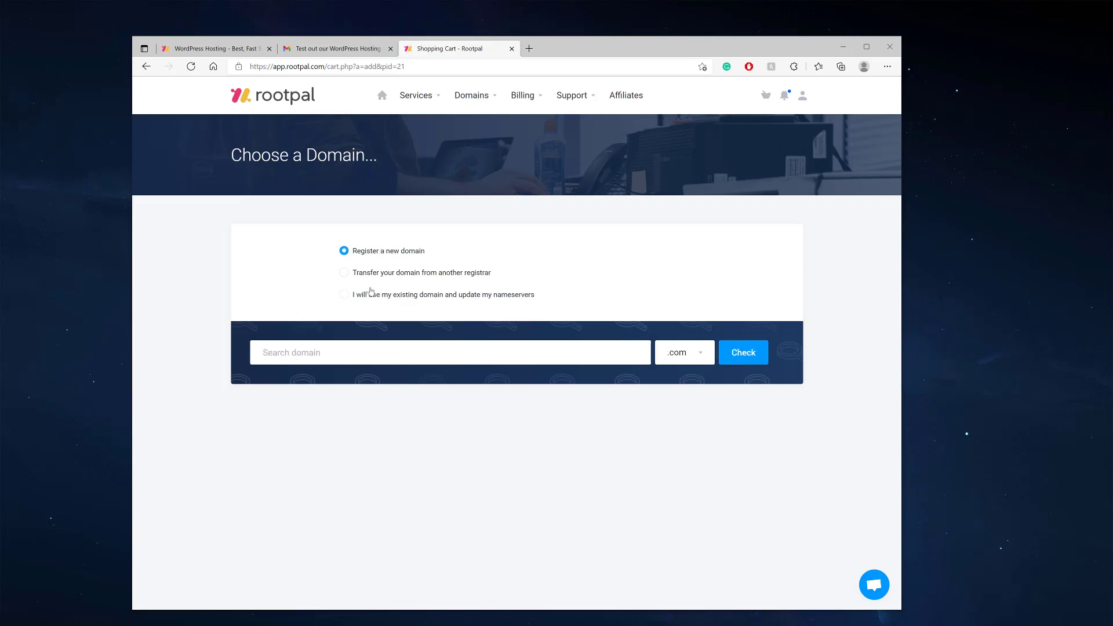
click(330, 356)
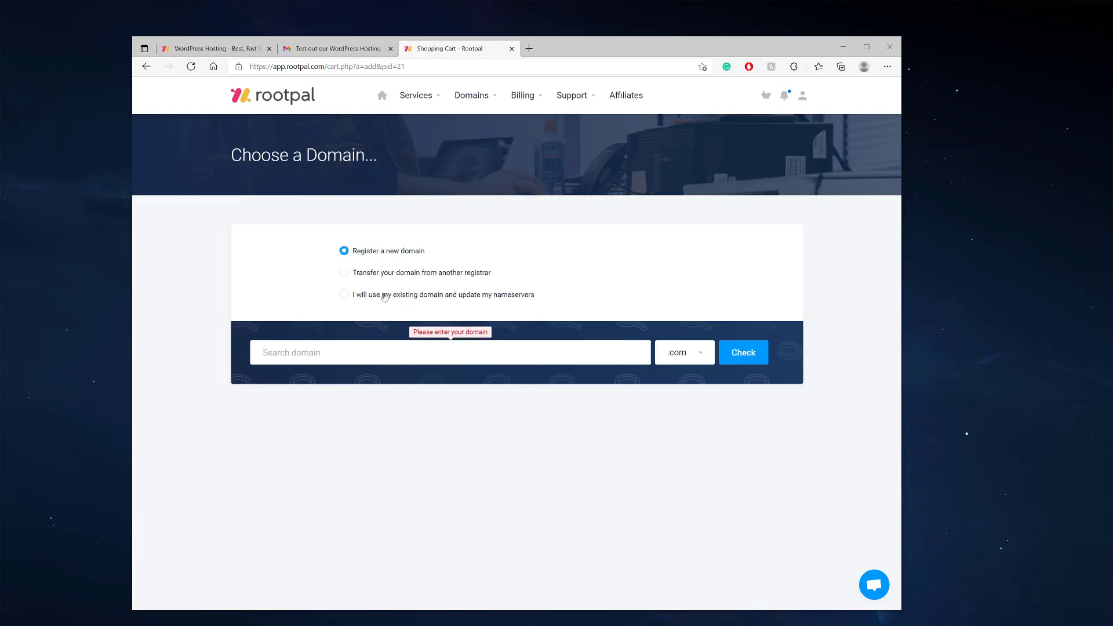
click(384, 295)
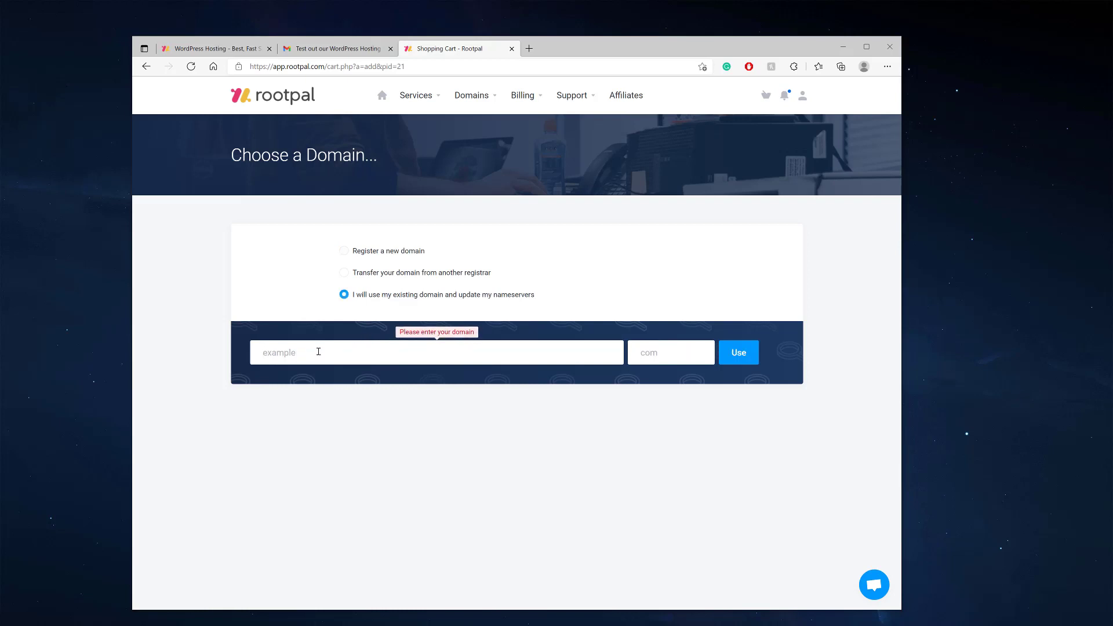
Enter rootpaldemo as the domain name with com as the extension
text(rootpaled)
key(BackSpace)
key(BackSpace)
text(demo.com)
key(BackSpace)
key(BackSpace)
key(BackSpace)
key(BackSpace)
click(675, 350)
text(com)
Confirm rootpaldemo.com, check the Datacenter list without changing it, and go back to Choose a Domain
click(745, 357)
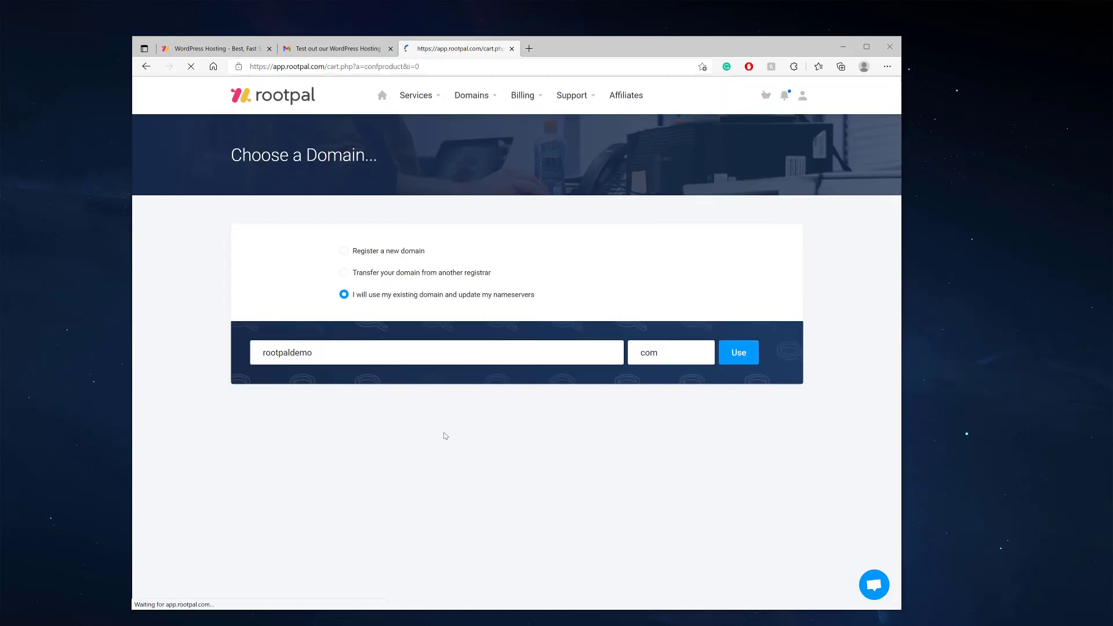
scroll(345, 480, down, 1)
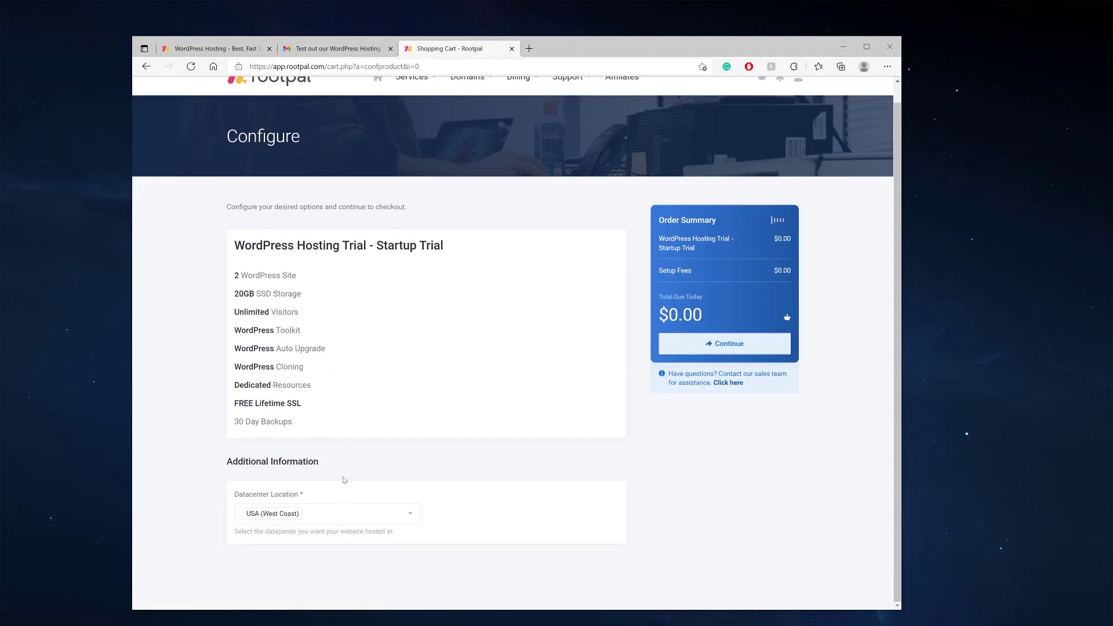
click(403, 514)
scroll(357, 505, down, 1)
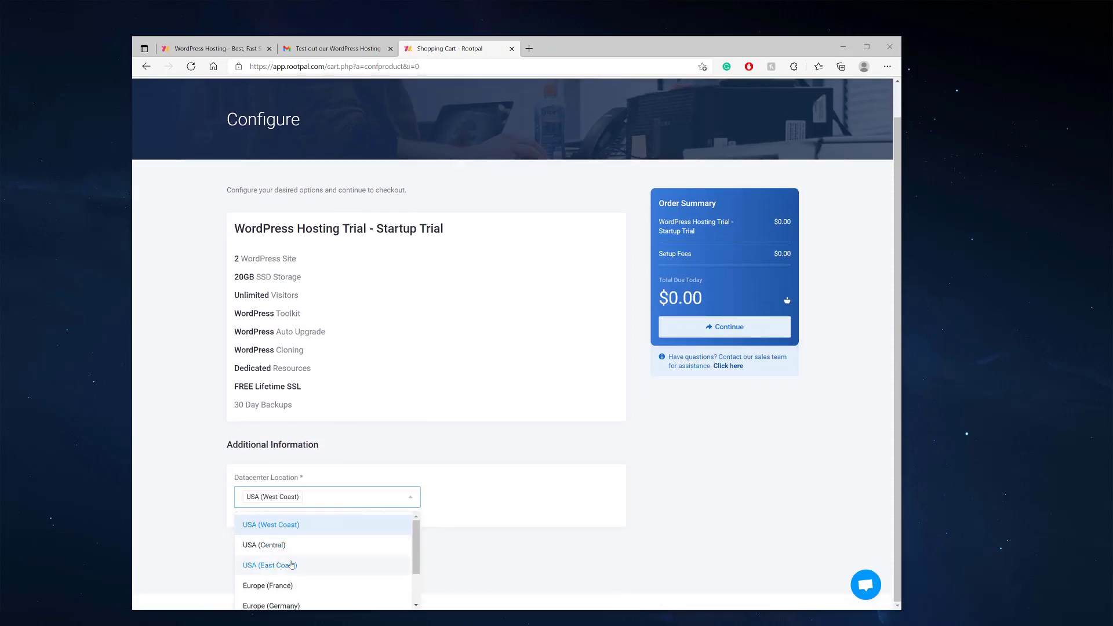
scroll(266, 568, down, 3)
scroll(278, 568, up, 3)
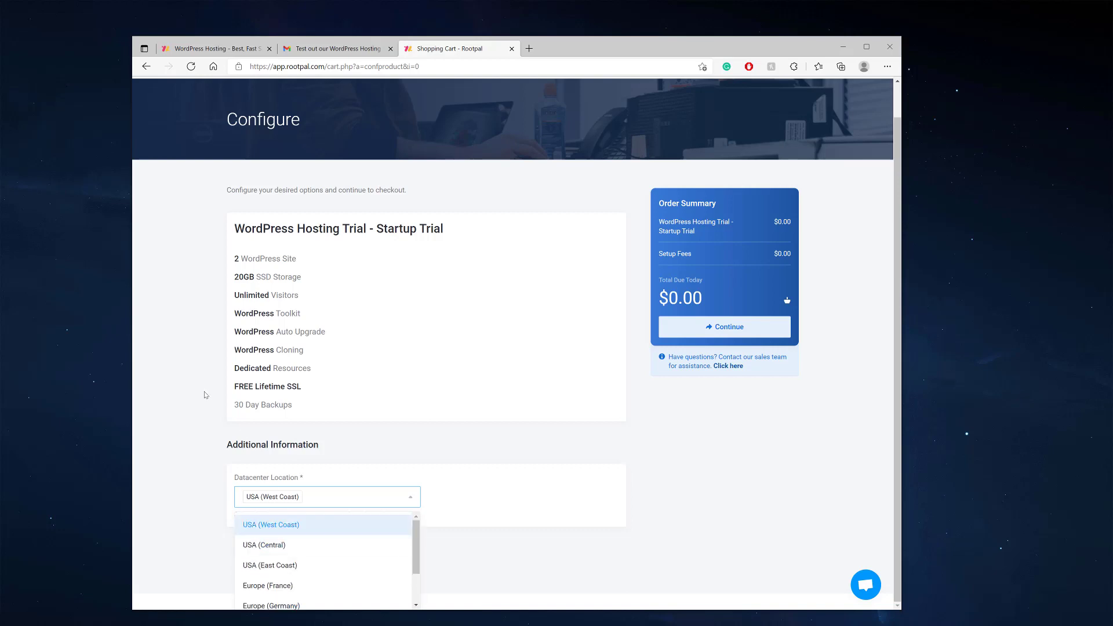
click(206, 395)
click(146, 66)
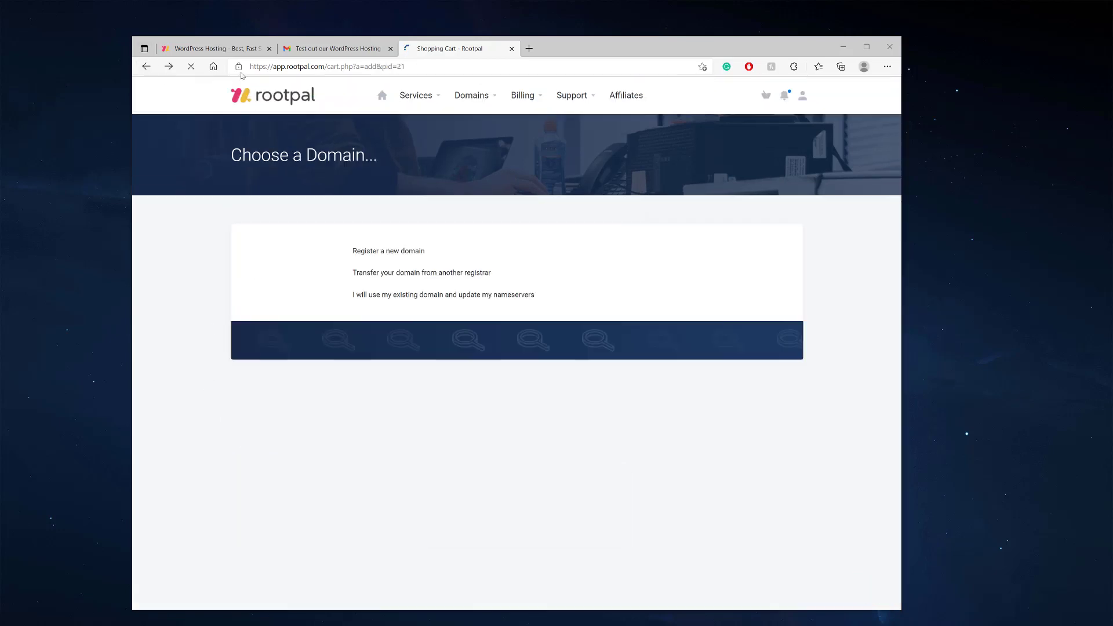
Search the web for instantdomainsearch in a new tab and open the Instant Domain Search site
click(530, 49)
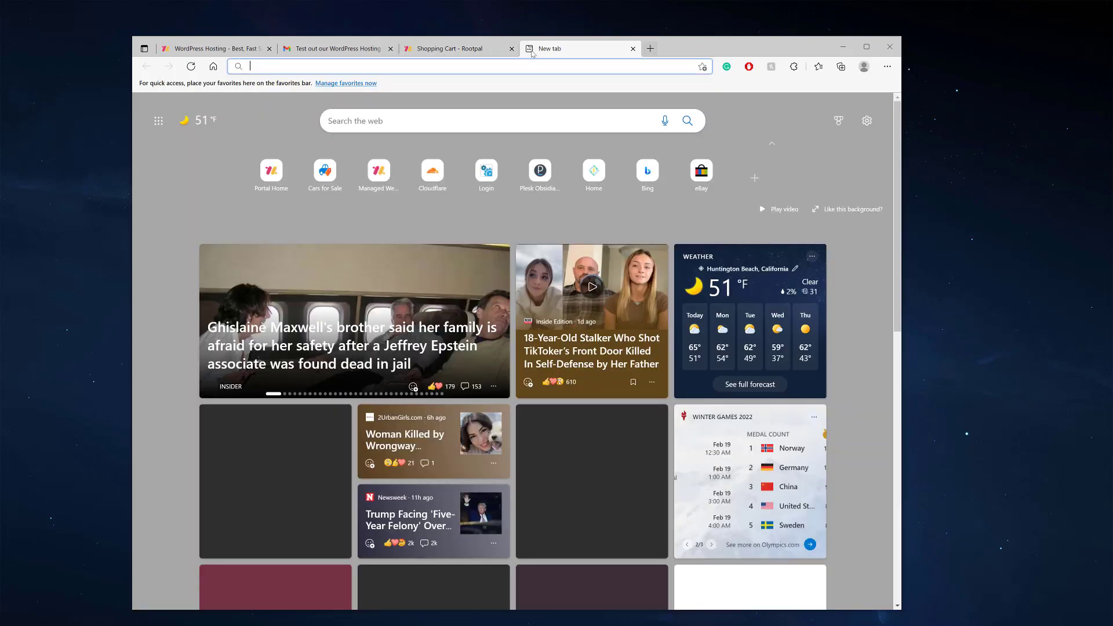
text(instantdomainsearch)
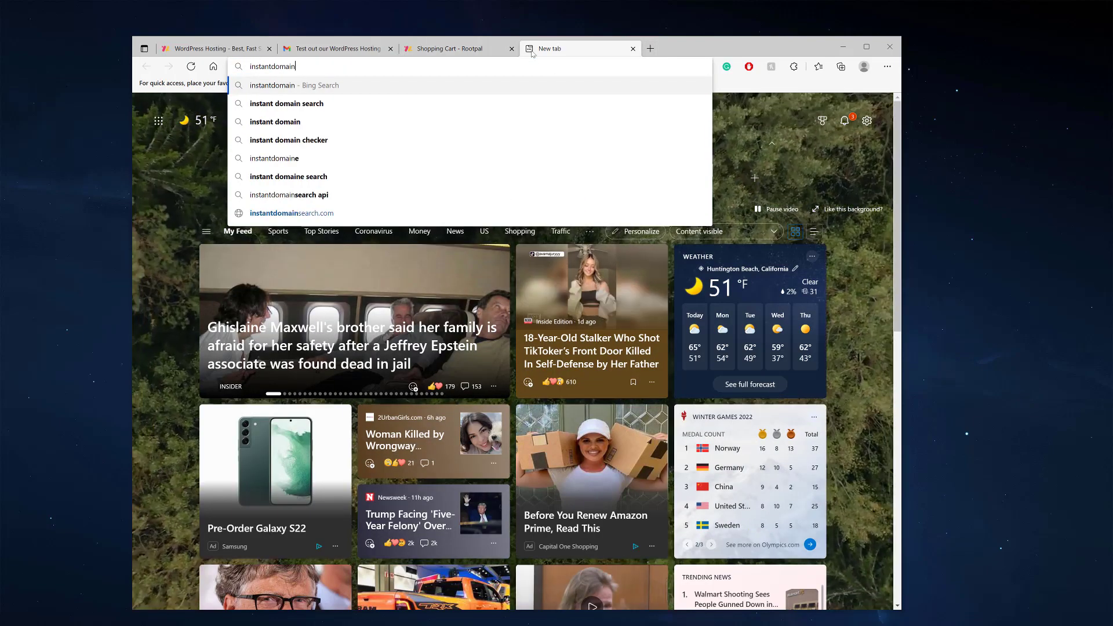
key(Return)
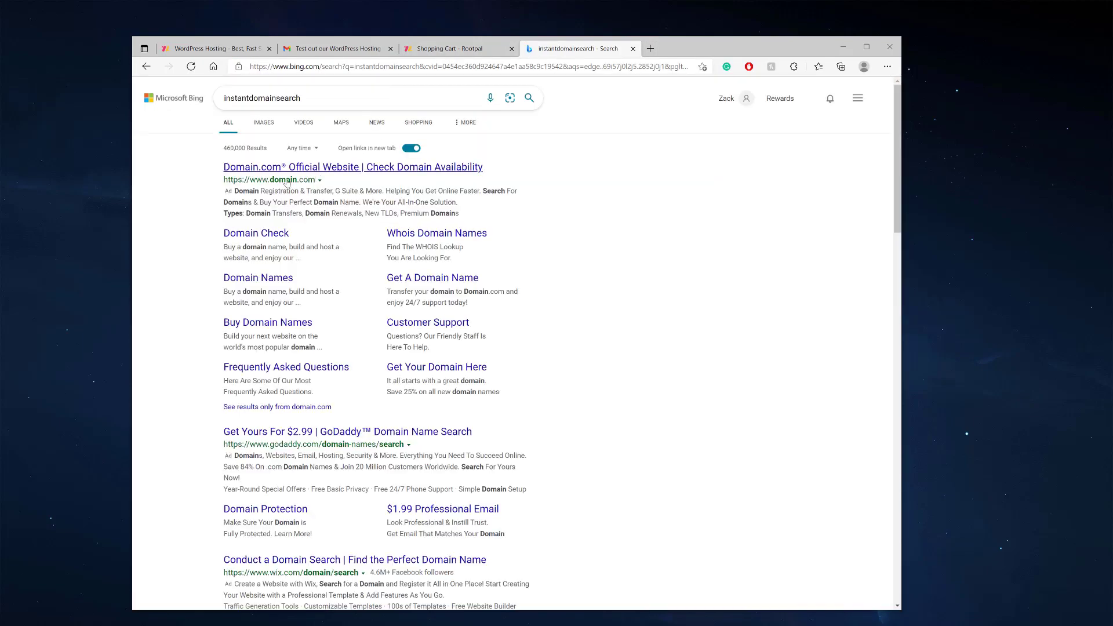
scroll(280, 427, down, 4)
scroll(280, 426, down, 1)
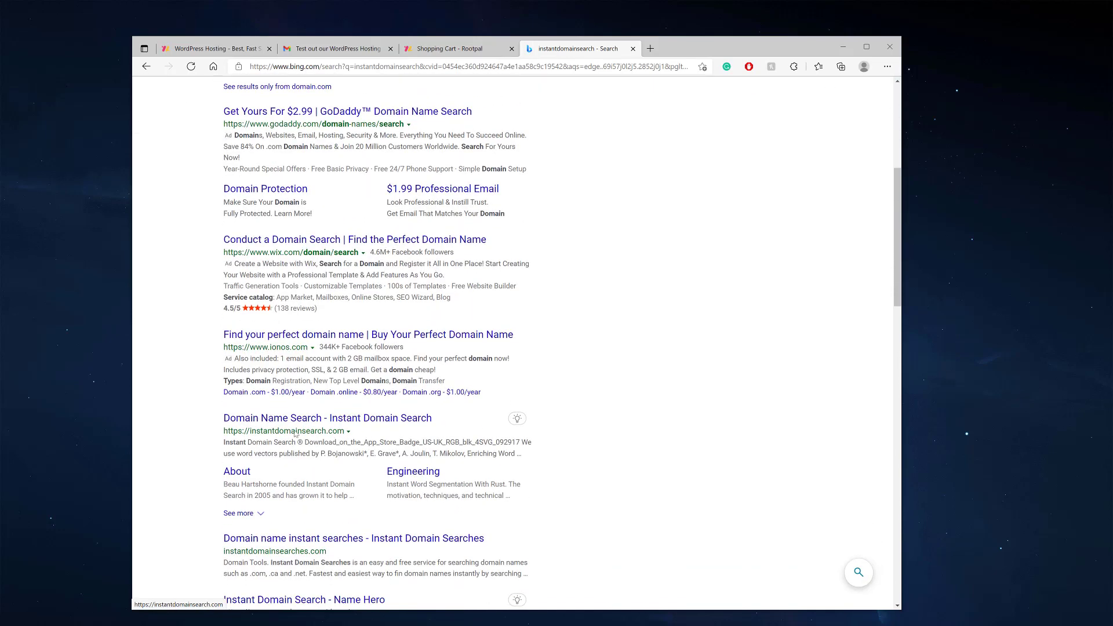
click(320, 419)
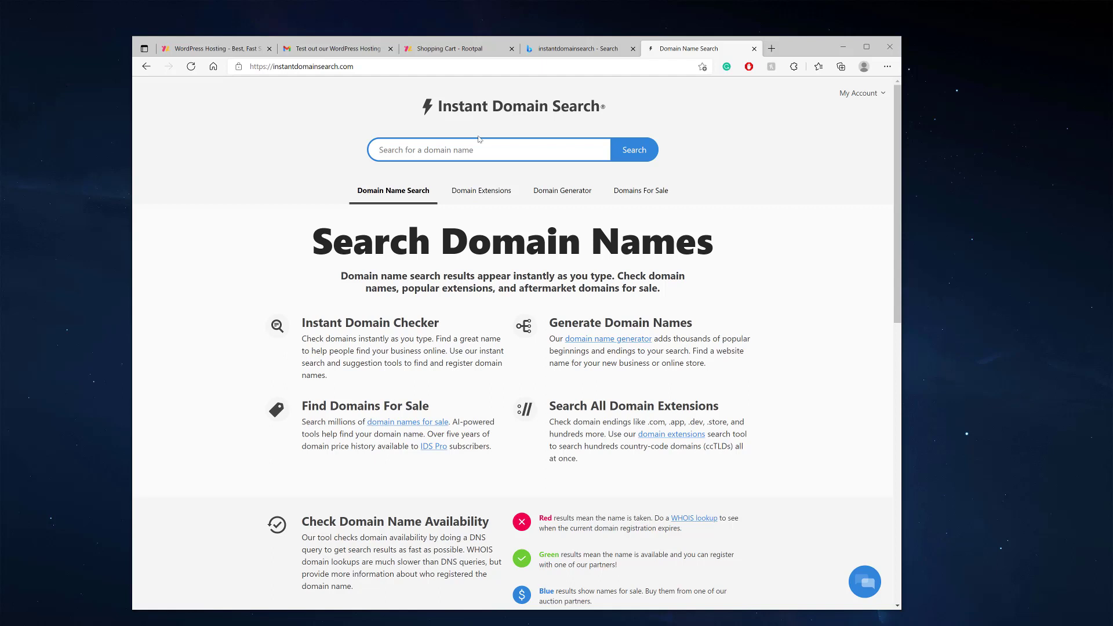
Search Instant Domain Search for myquicklaw and see that myquicklaw.com is available
text(myquicklaw)
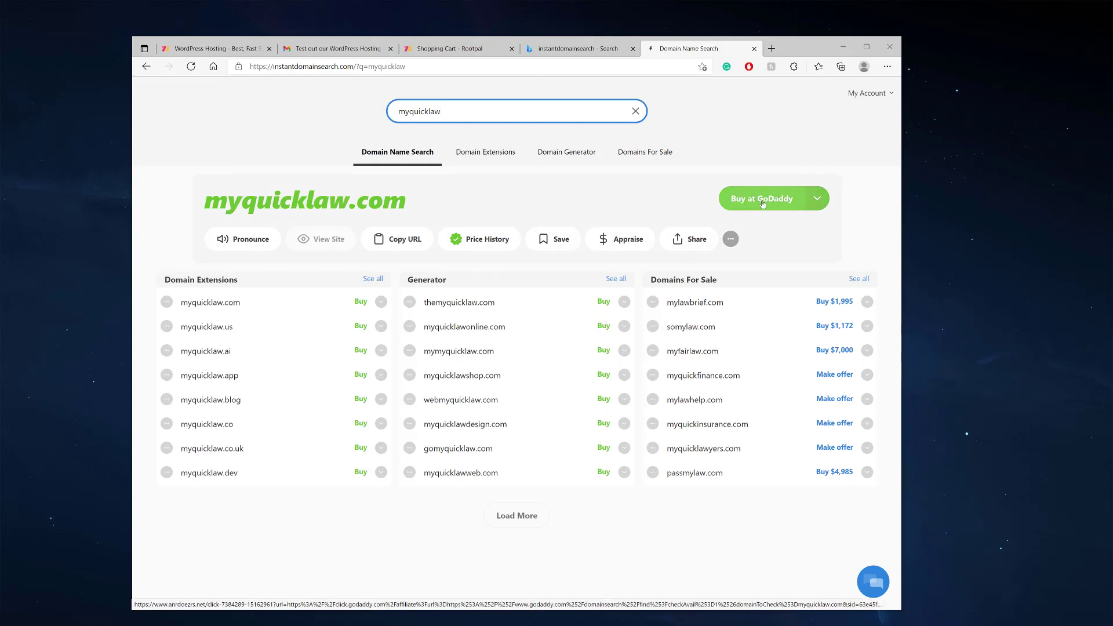
click(545, 49)
click(449, 48)
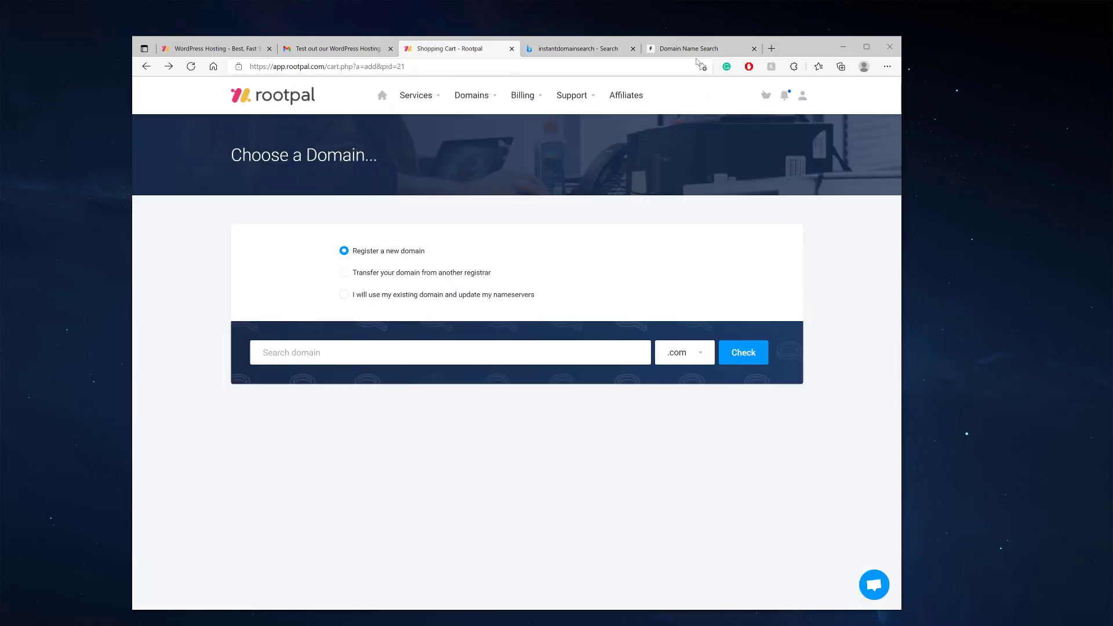
click(693, 49)
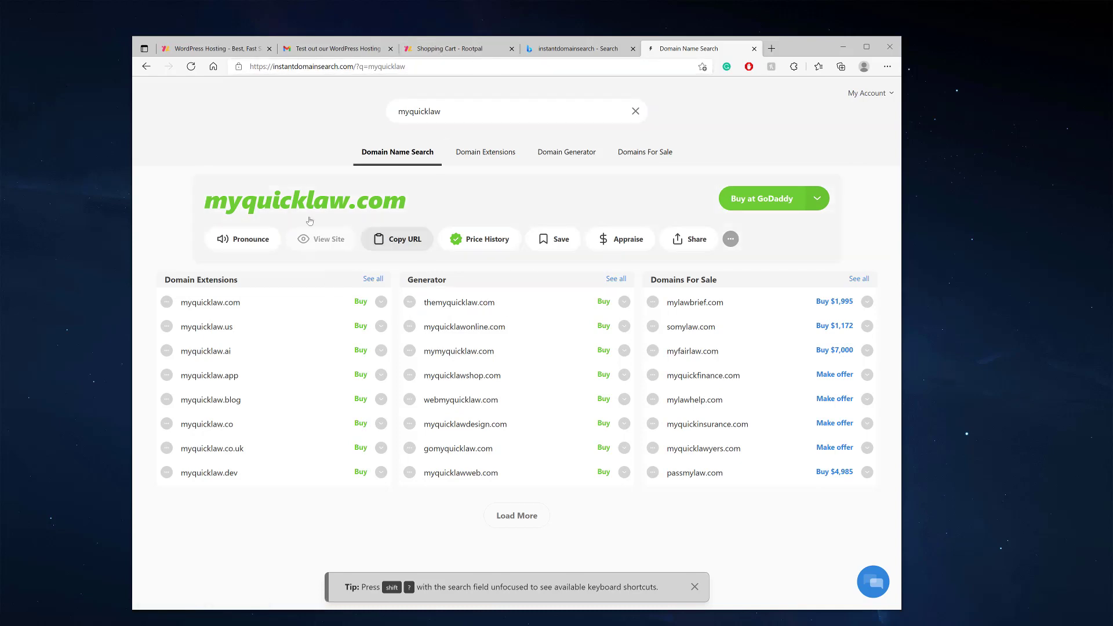
Search quicklaw, browse all generated suggestions with Load More, then close the generator tab
click(424, 111)
key(ctrl+a)
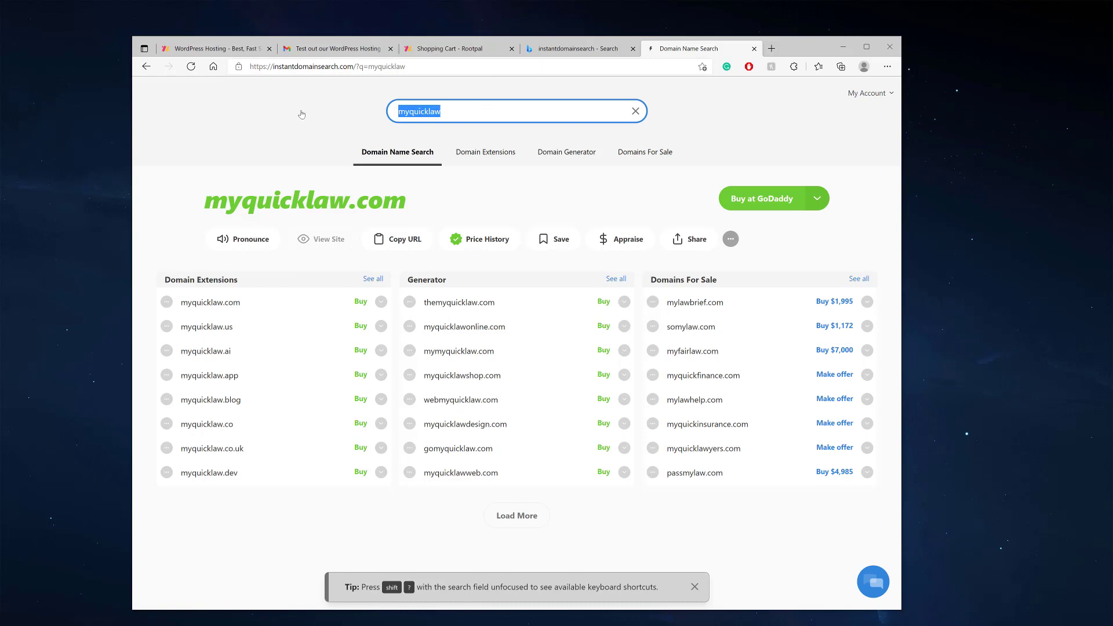
text(quicklaw)
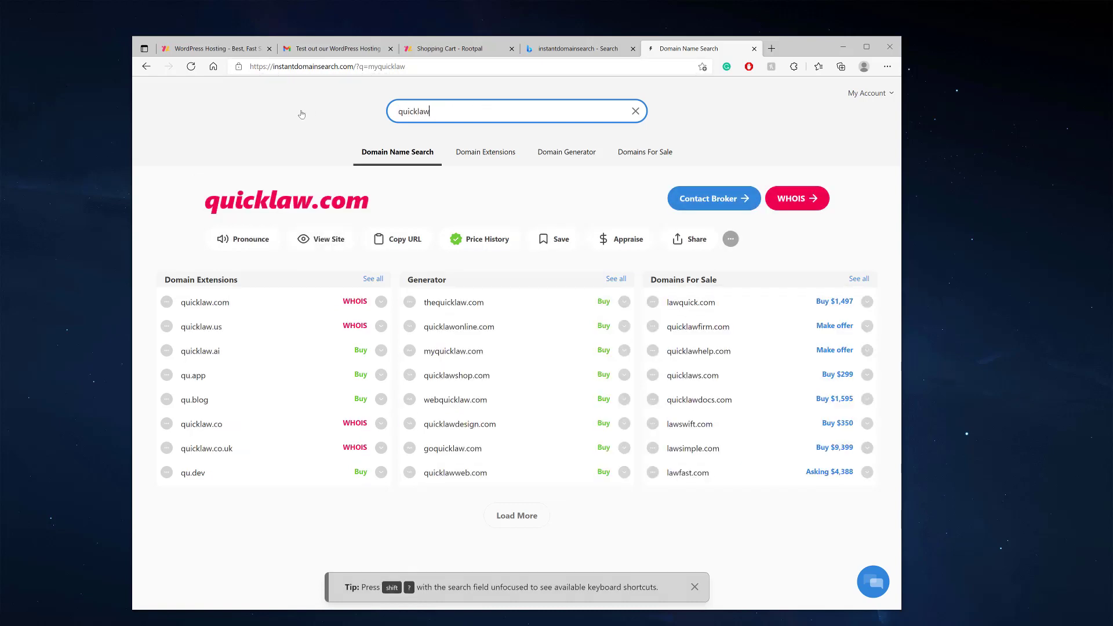
click(618, 281)
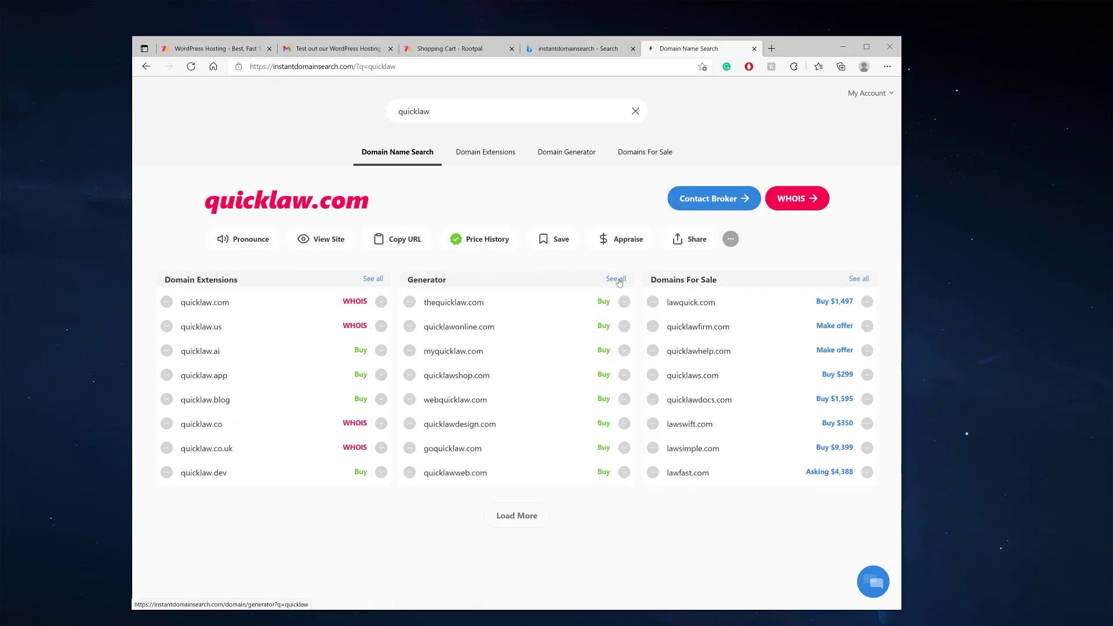
click(516, 512)
scroll(273, 355, down, 4)
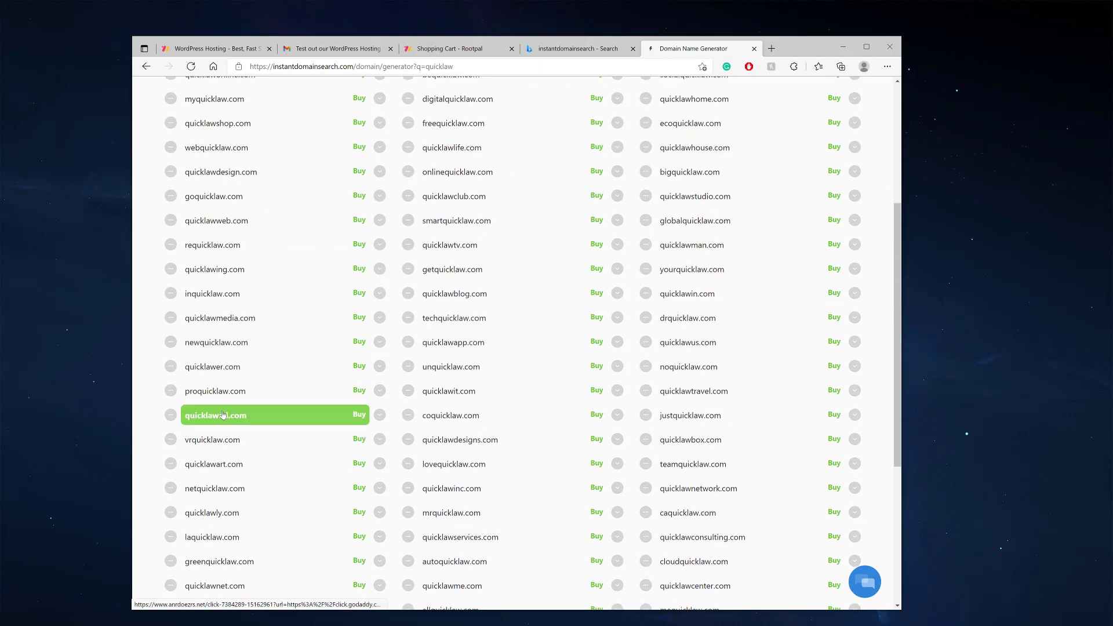
scroll(273, 354, up, 4)
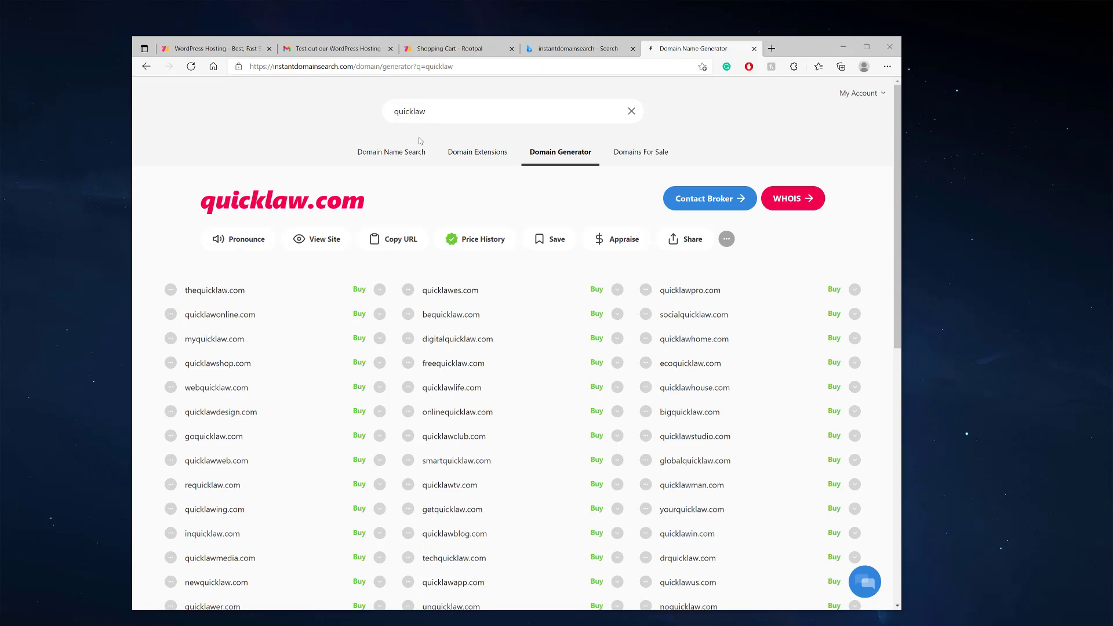
click(754, 49)
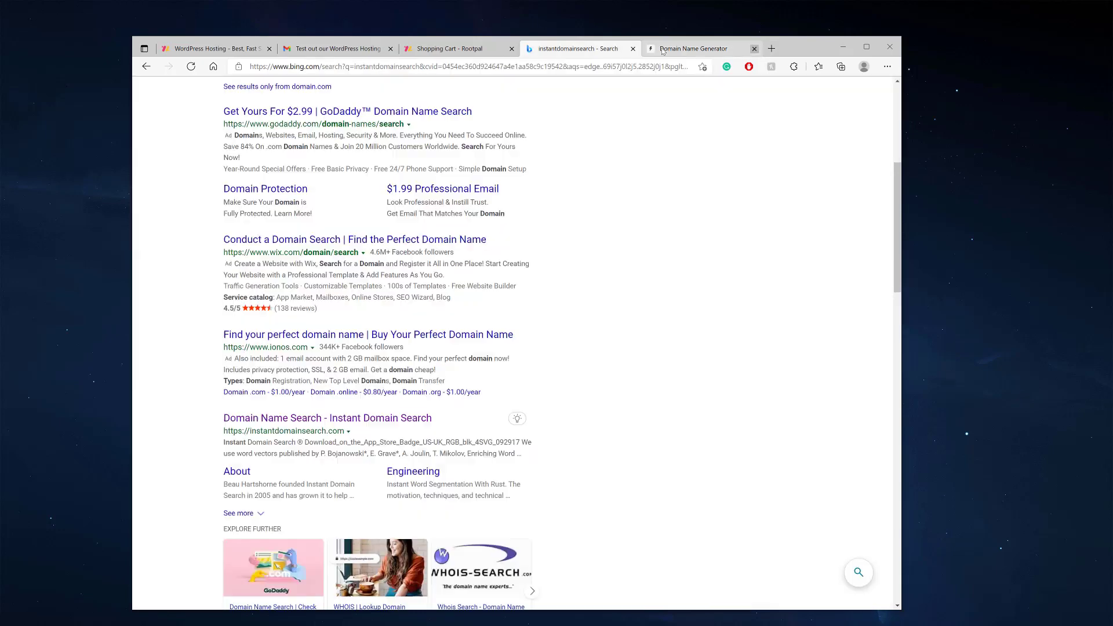
Use existing domain myquicklaw with extension com for the Startup Trial order
click(633, 49)
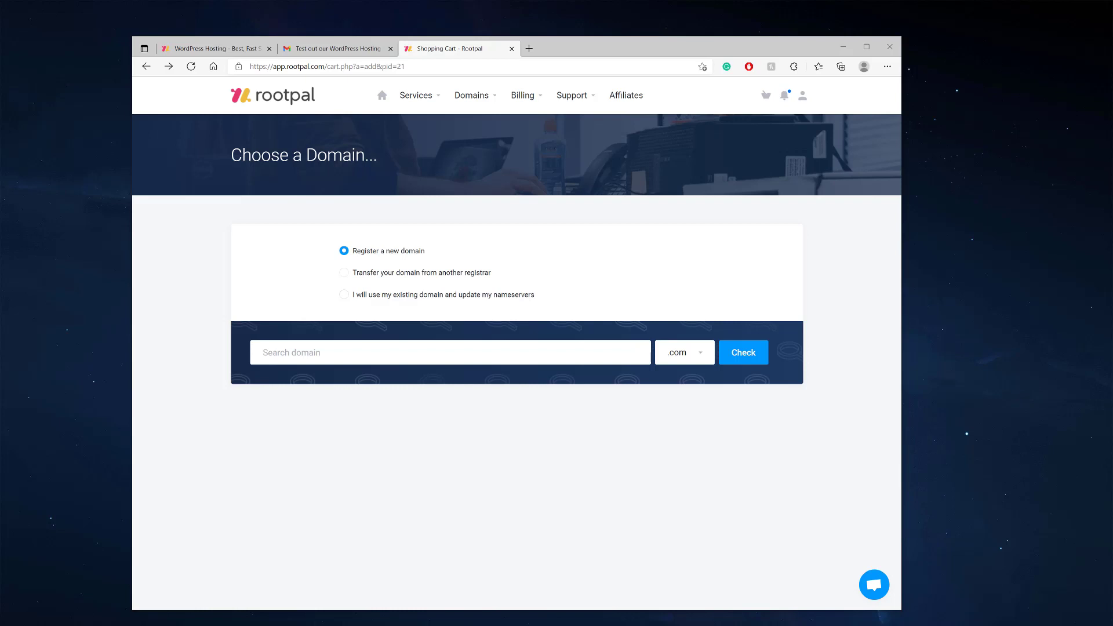
click(405, 294)
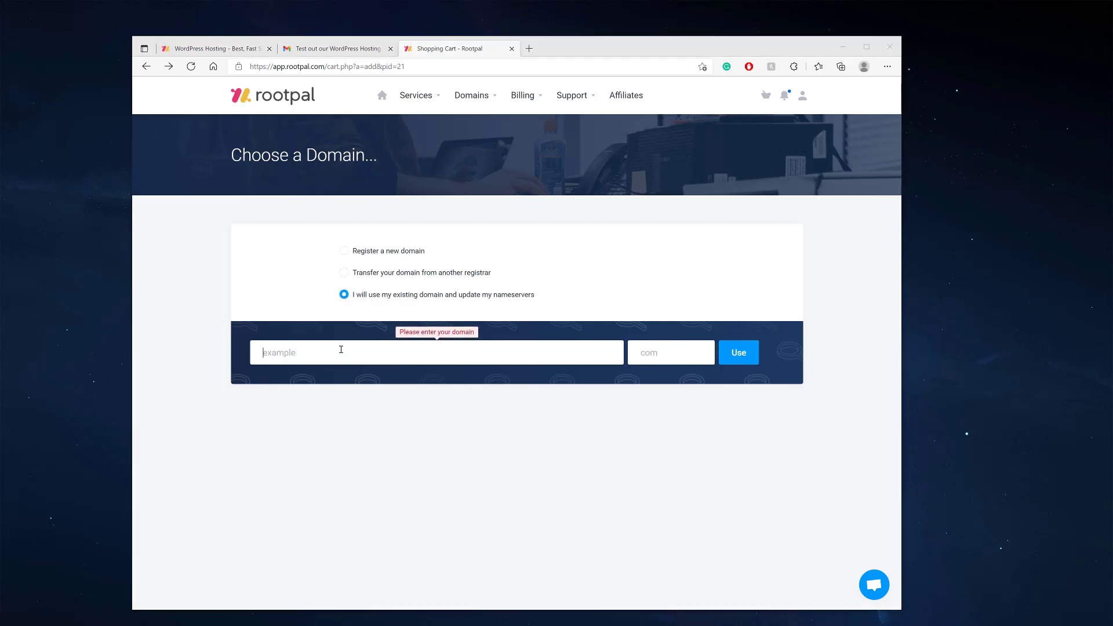
click(341, 349)
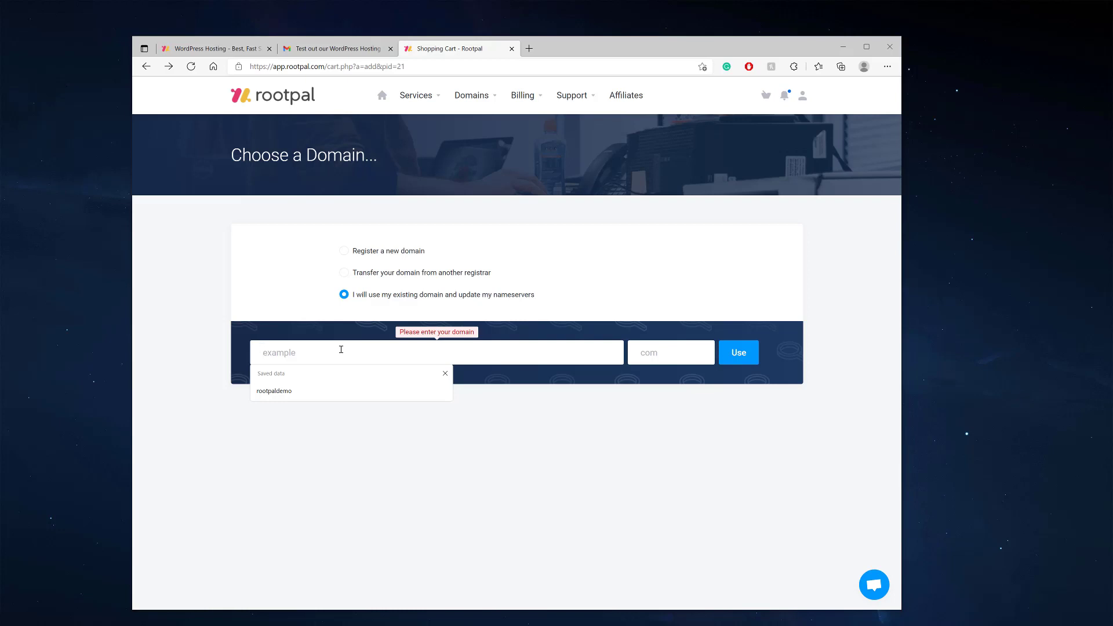
text(my)
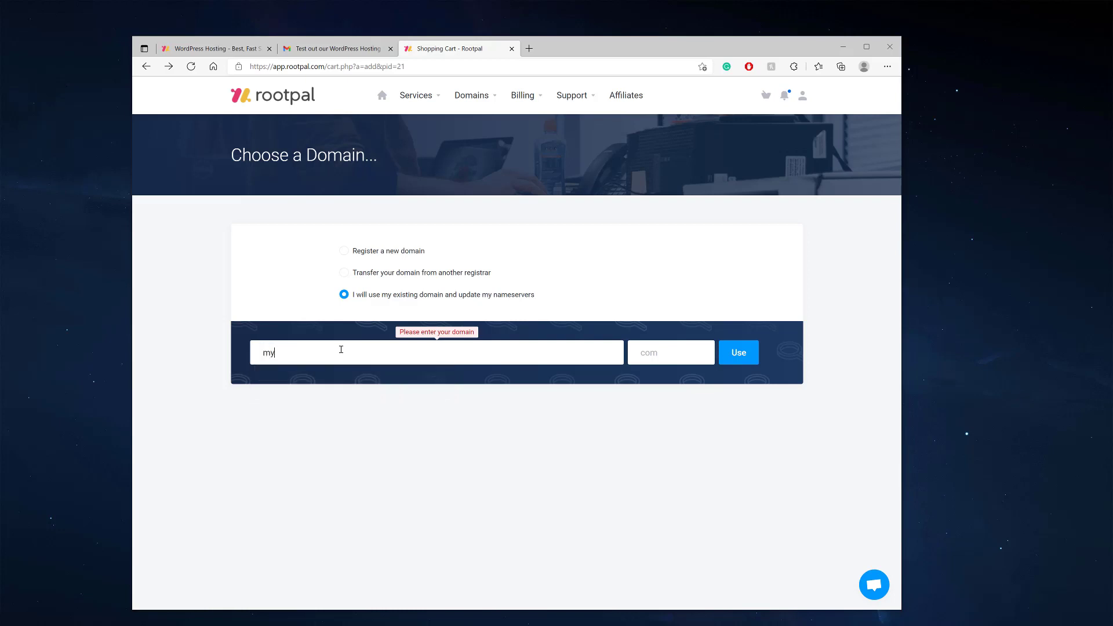
text(quicklaw.com)
key(BackSpace)
key(BackSpace)
key(BackSpace)
click(647, 358)
text(com)
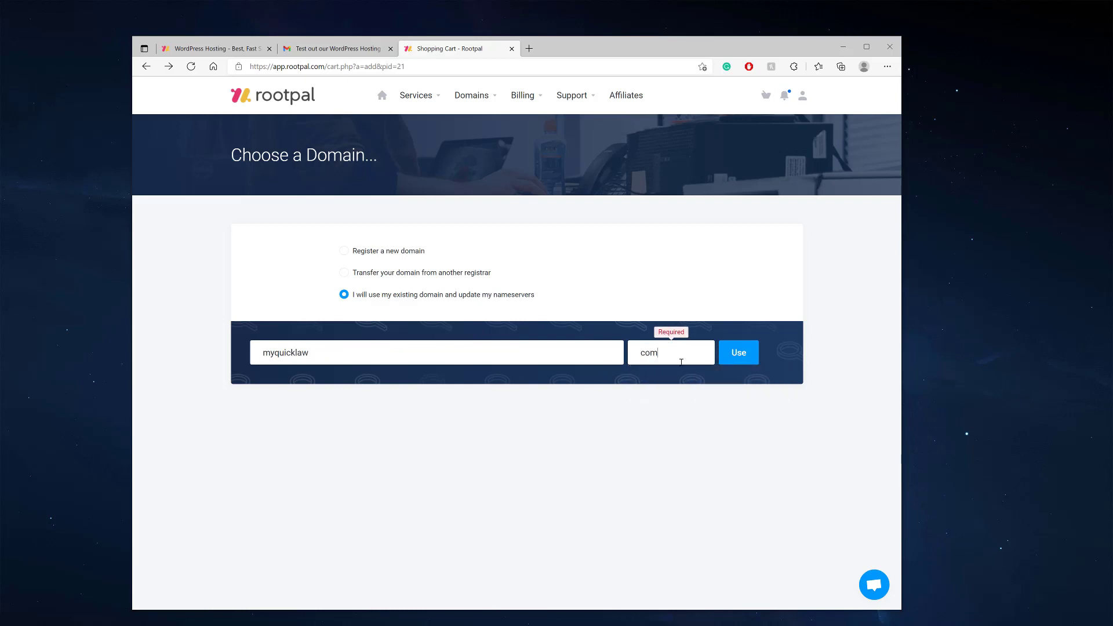
click(739, 355)
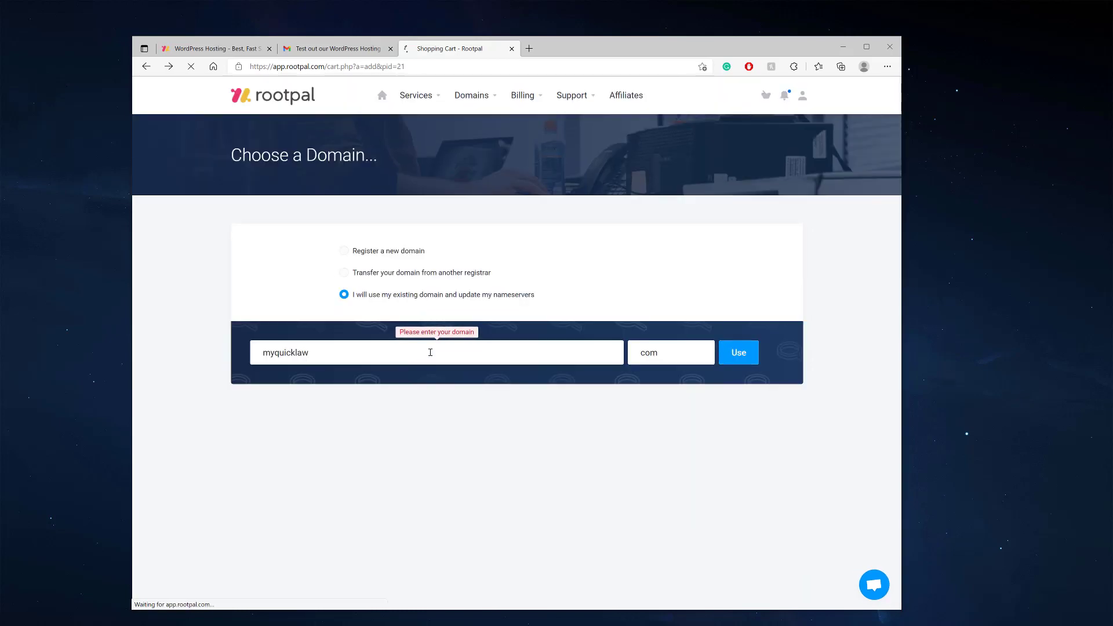
scroll(406, 406, down, 1)
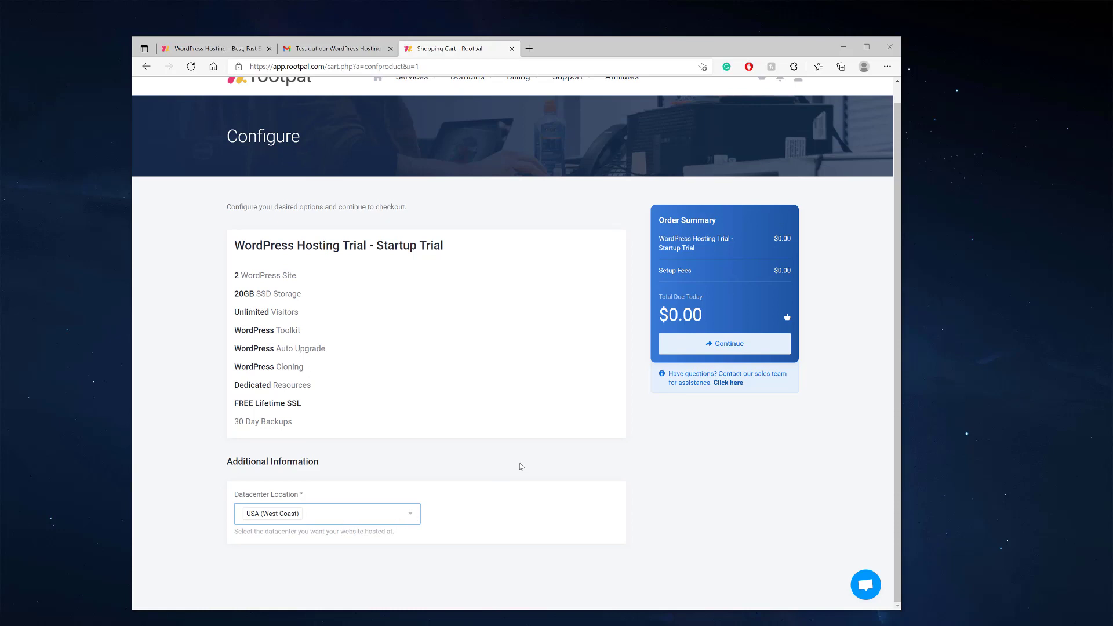
Proceed to Review & Checkout and look over the Billing Details account options
click(722, 349)
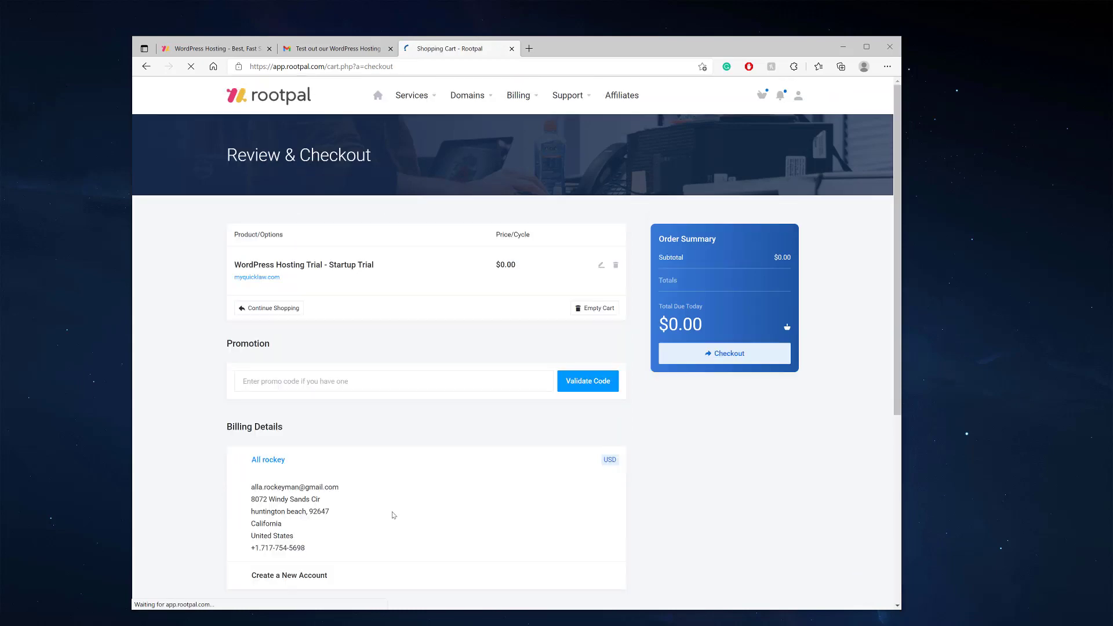
scroll(371, 406, down, 5)
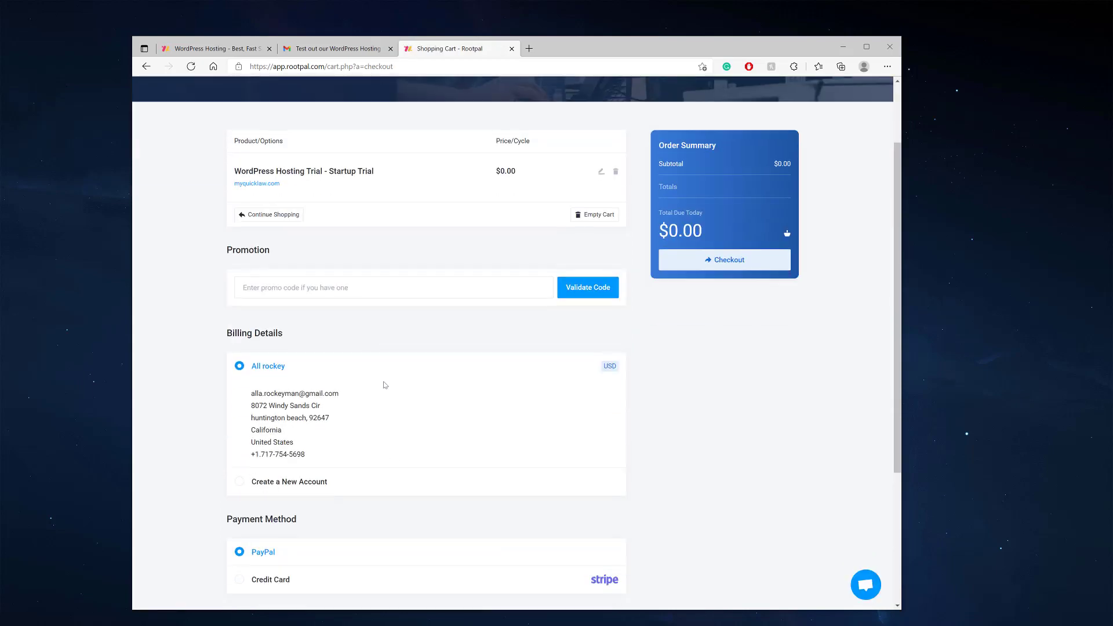
scroll(385, 374, up, 3)
scroll(385, 374, up, 3)
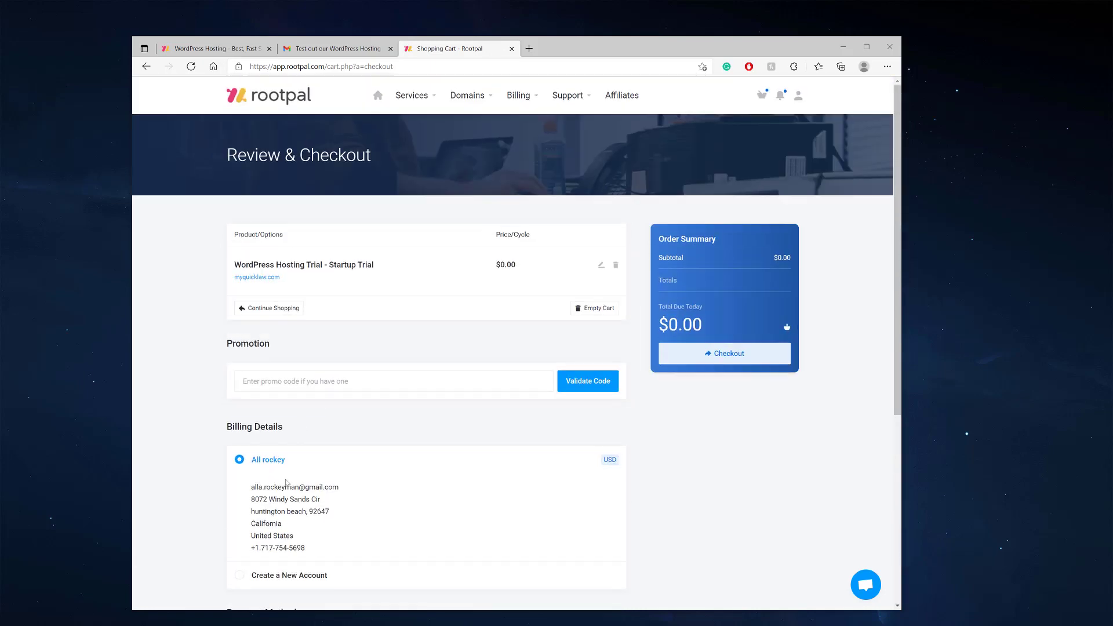
click(283, 576)
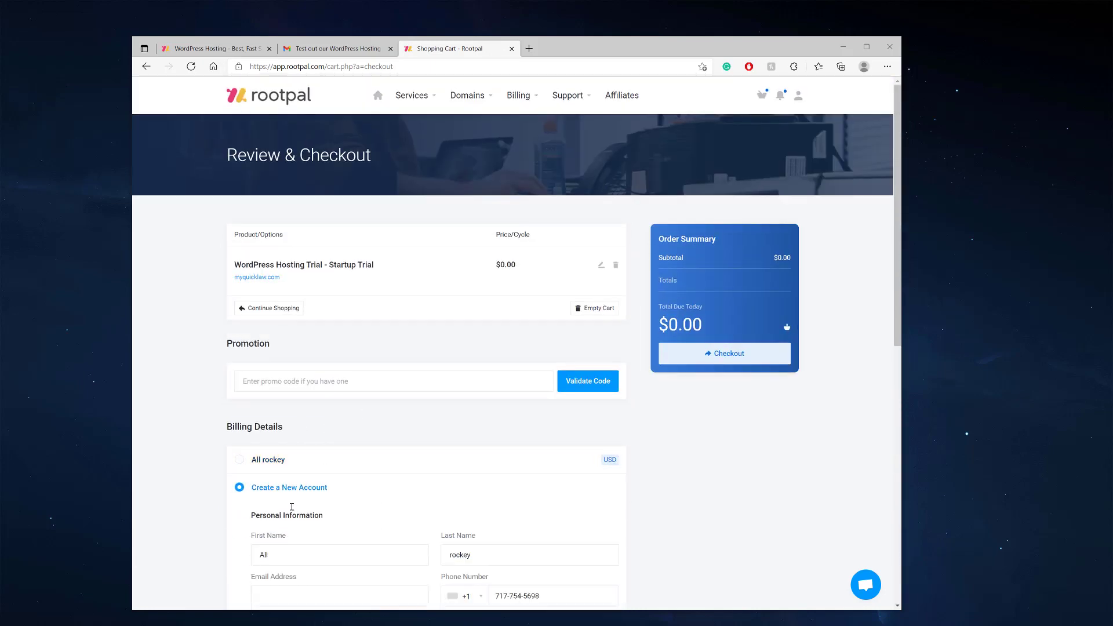
scroll(376, 363, down, 5)
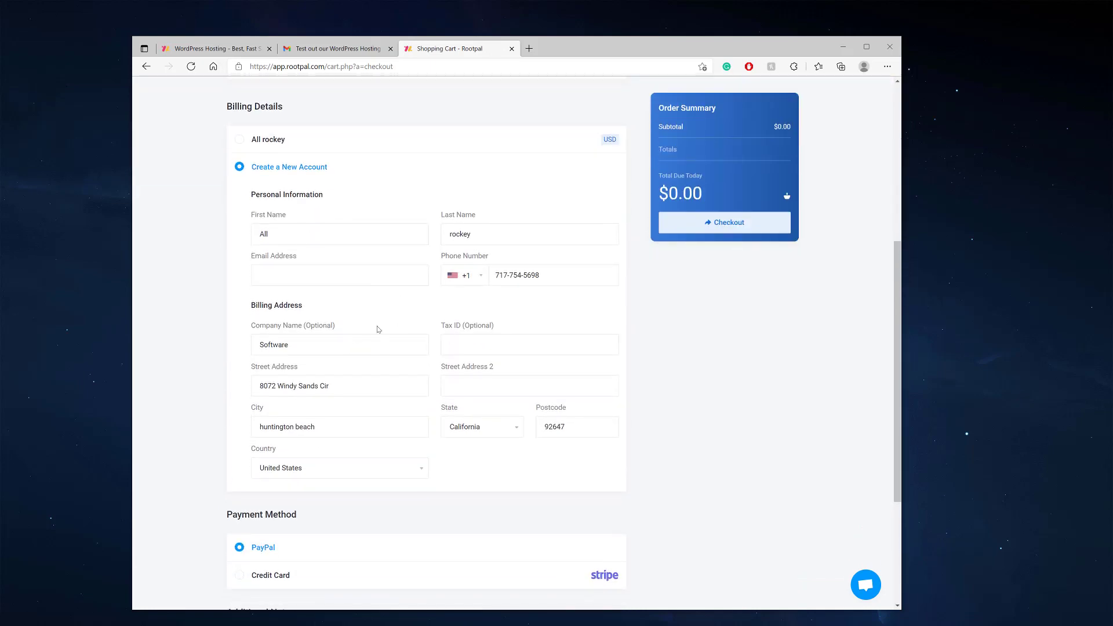
scroll(386, 416, down, 3)
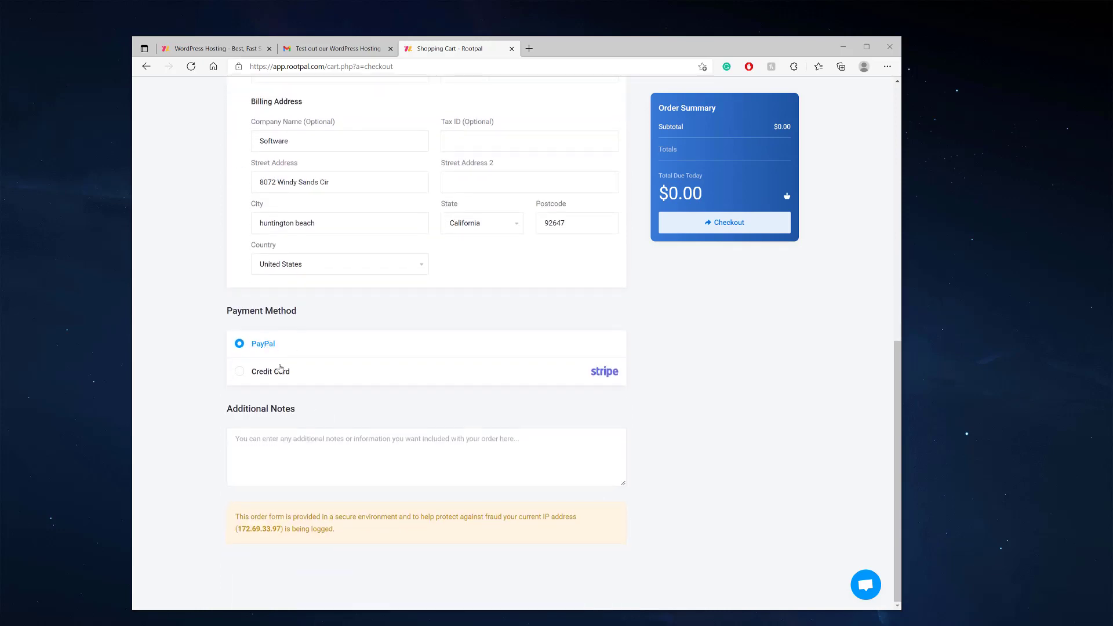
Keep PayPal as payment, bill the existing saved account, and check out the $0.00 trial
click(259, 373)
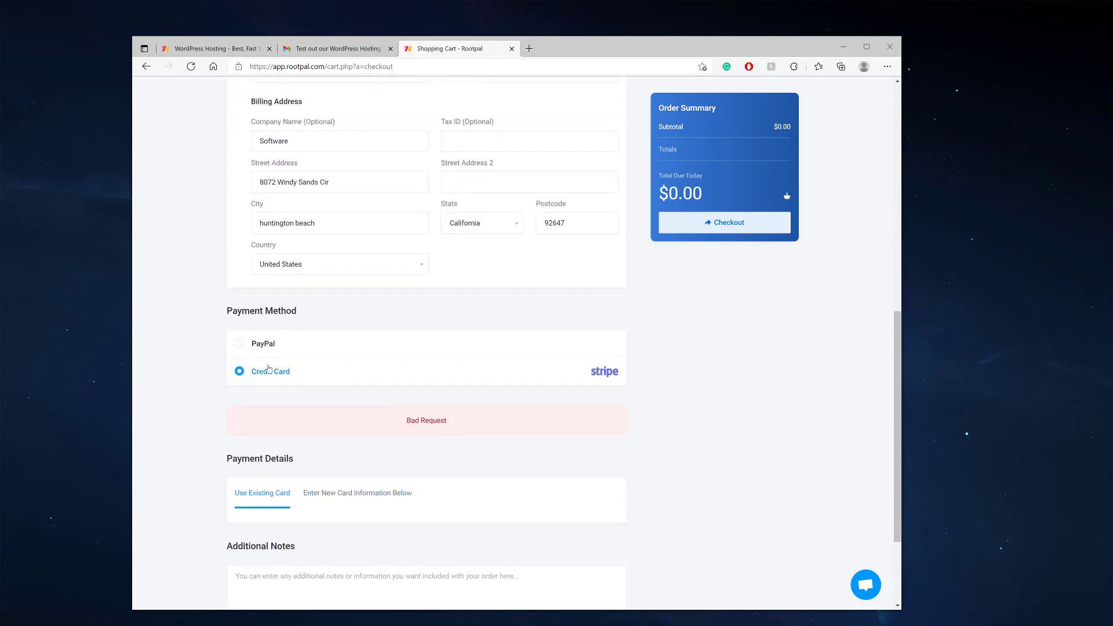
click(245, 343)
scroll(625, 314, up, 8)
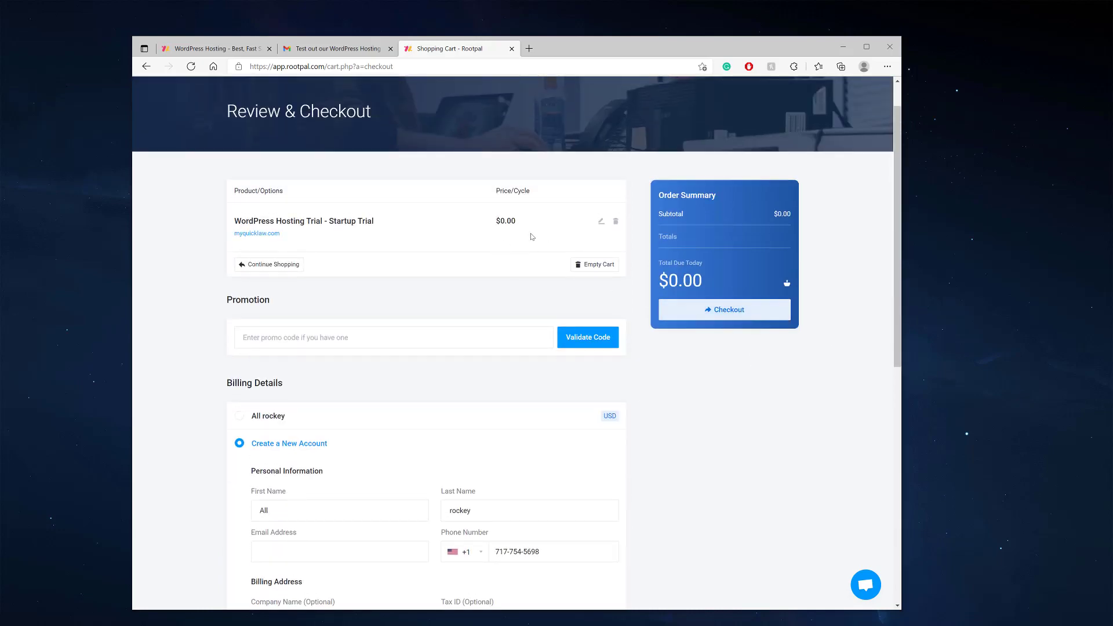
scroll(360, 353, down, 4)
click(269, 176)
scroll(714, 305, up, 3)
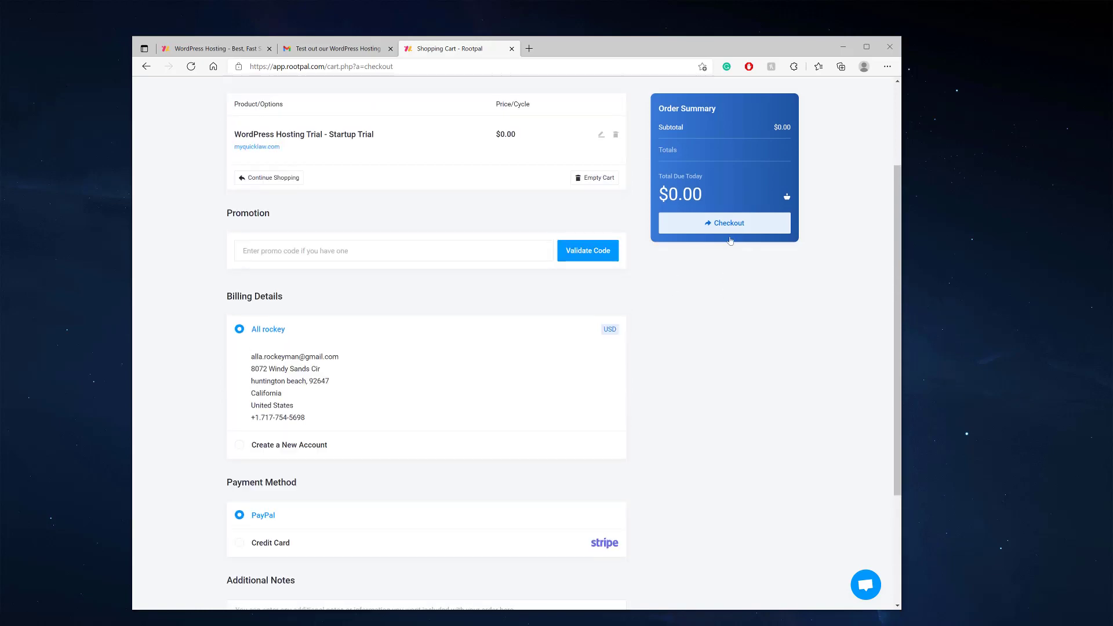
click(723, 229)
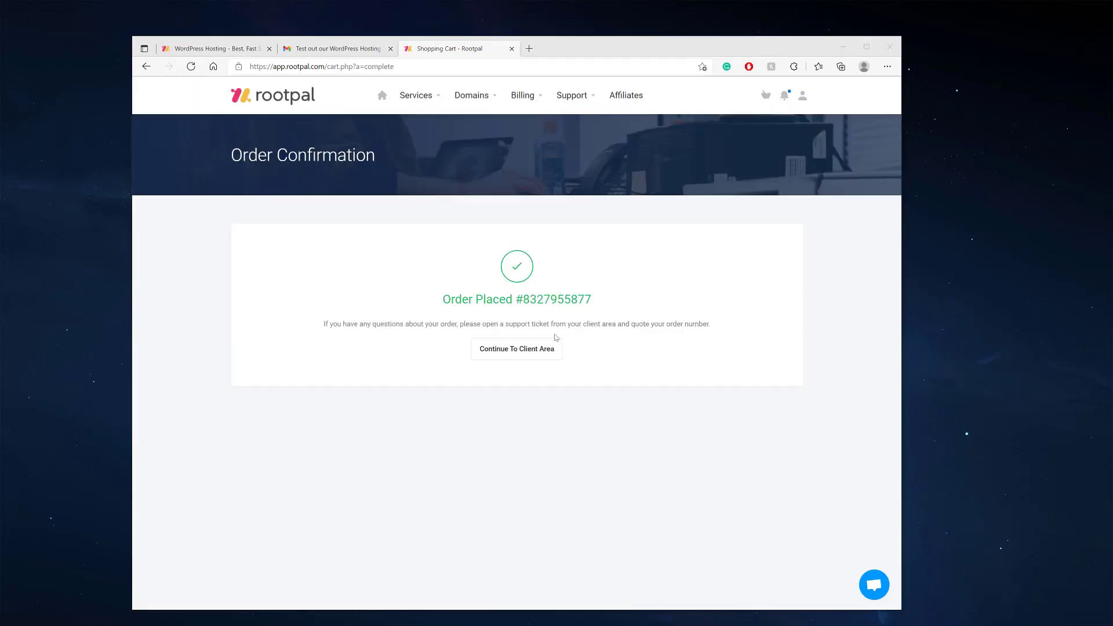
Open Rootpal's 'New Hosting Account Information' email for myquicklaw.com in Gmail
click(328, 50)
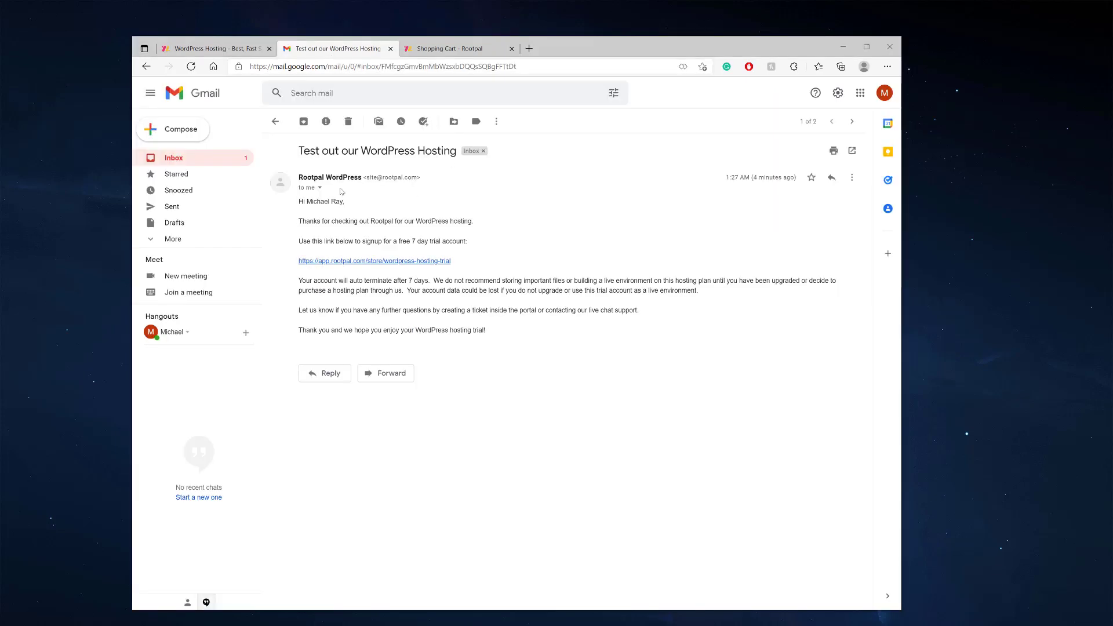
click(203, 161)
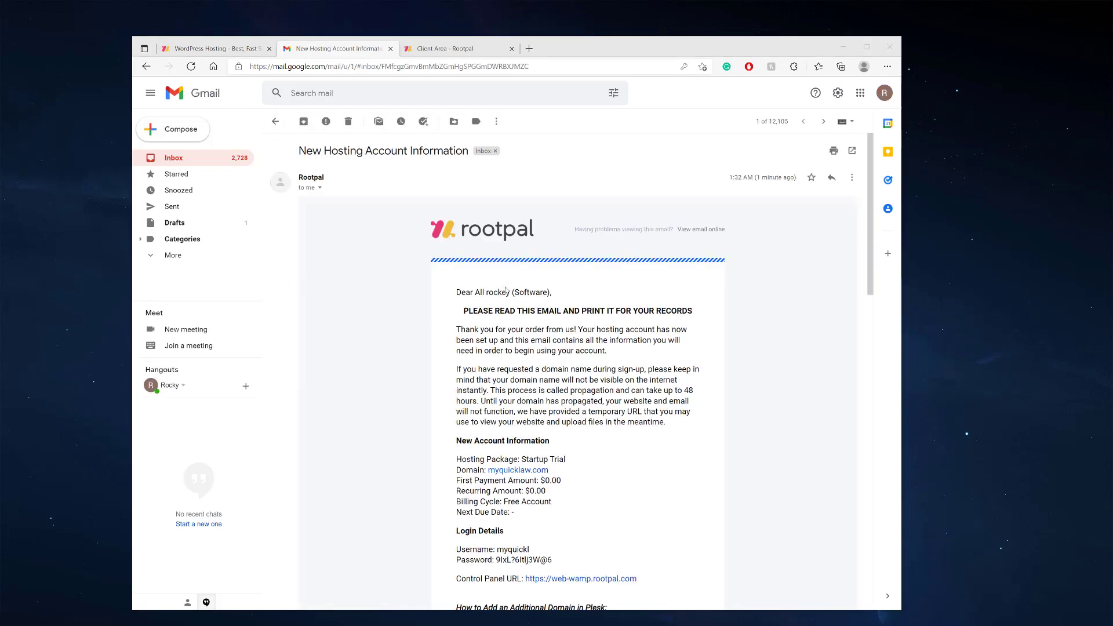
Show the extra Gmail mailbox categories and scroll through the Rootpal welcome email
scroll(439, 259, down, 4)
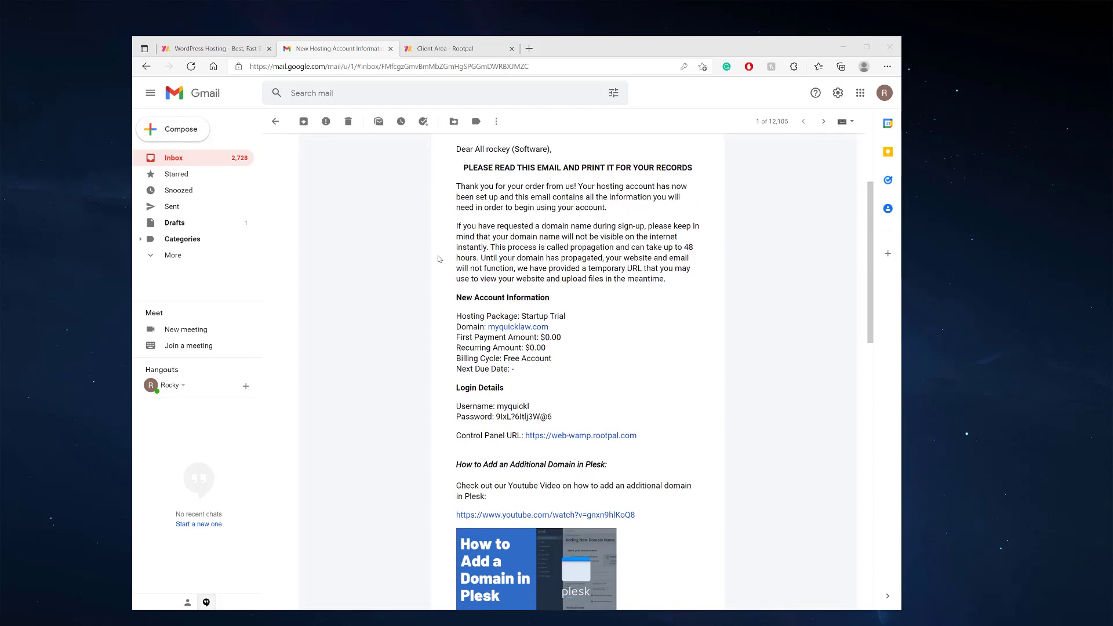
scroll(439, 259, up, 4)
click(179, 256)
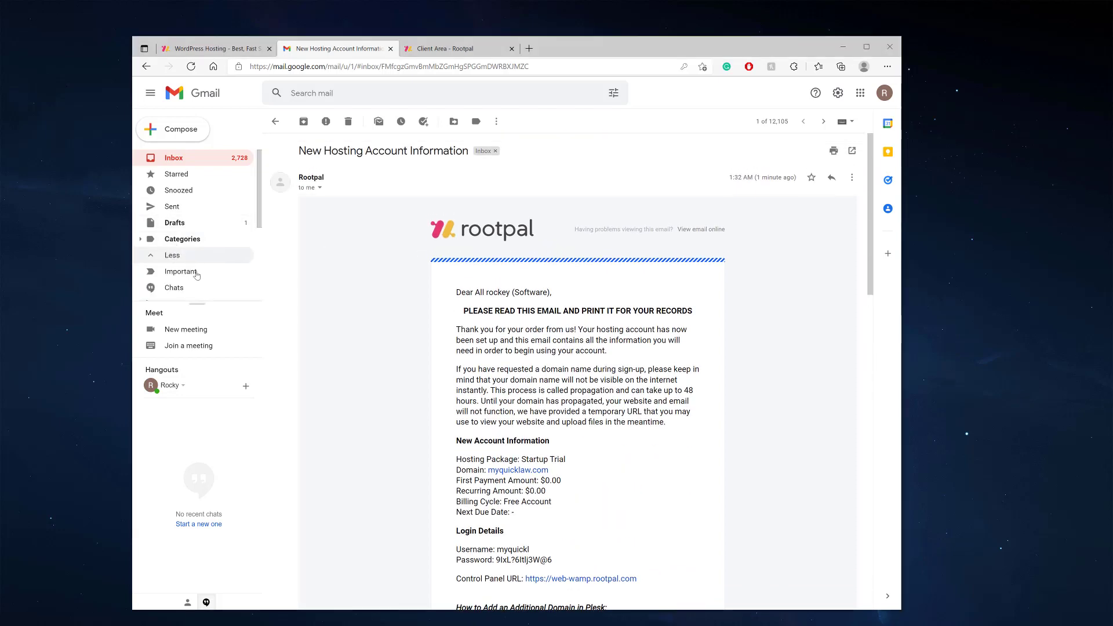
scroll(190, 269, down, 1)
scroll(191, 268, down, 1)
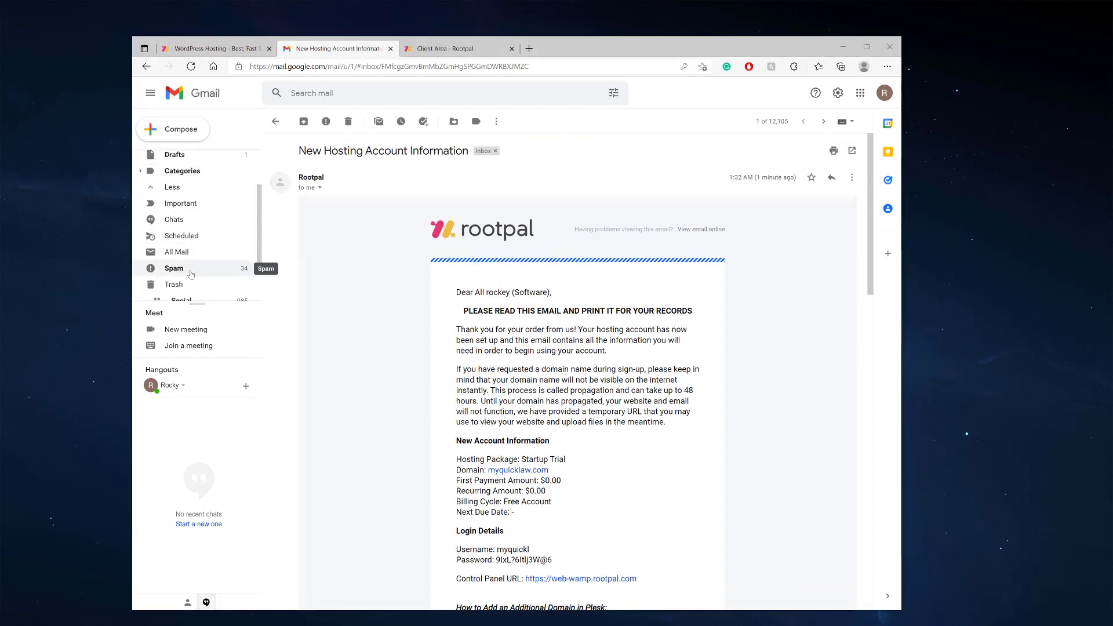
scroll(218, 268, up, 2)
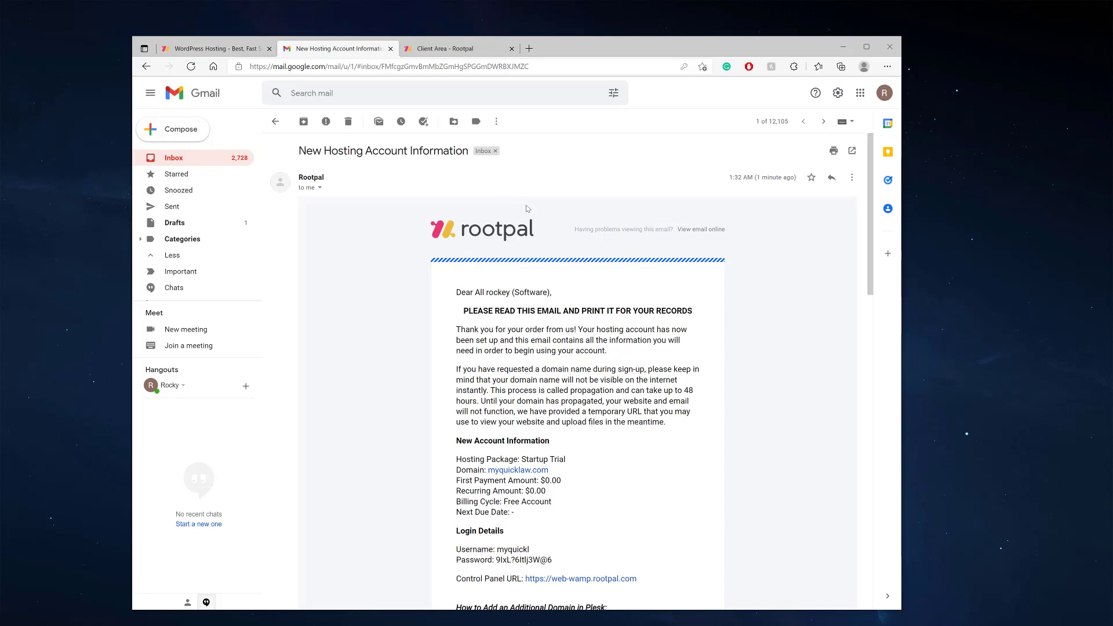
Read the hosting account and server details, then return to Rootpal's My Products & Services page
scroll(529, 210, down, 4)
scroll(459, 166, up, 3)
scroll(510, 291, down, 5)
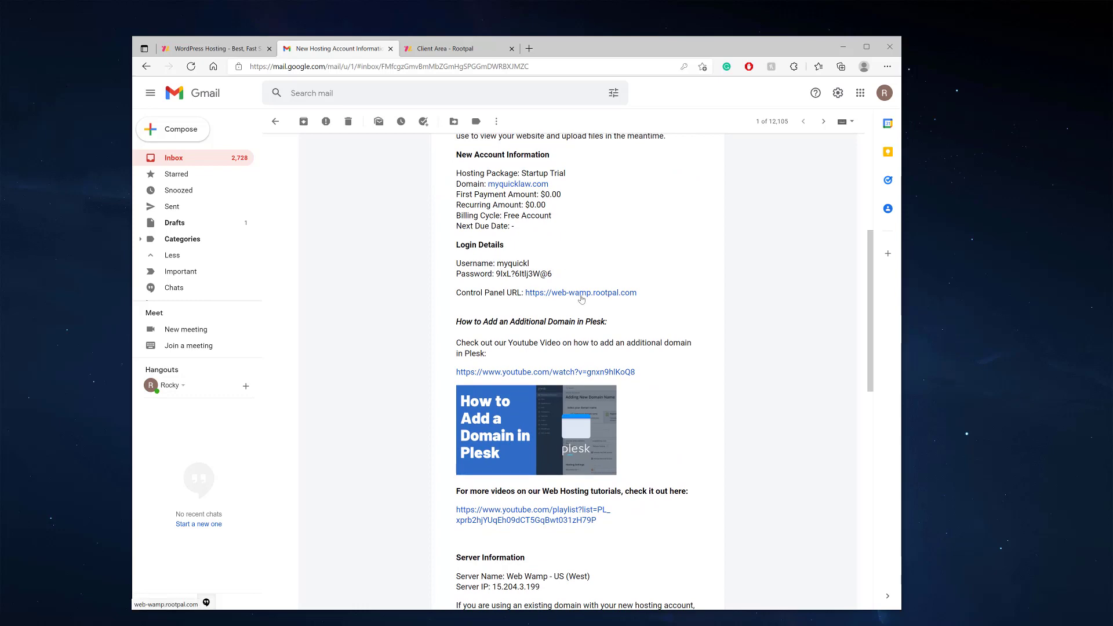
scroll(577, 312, down, 2)
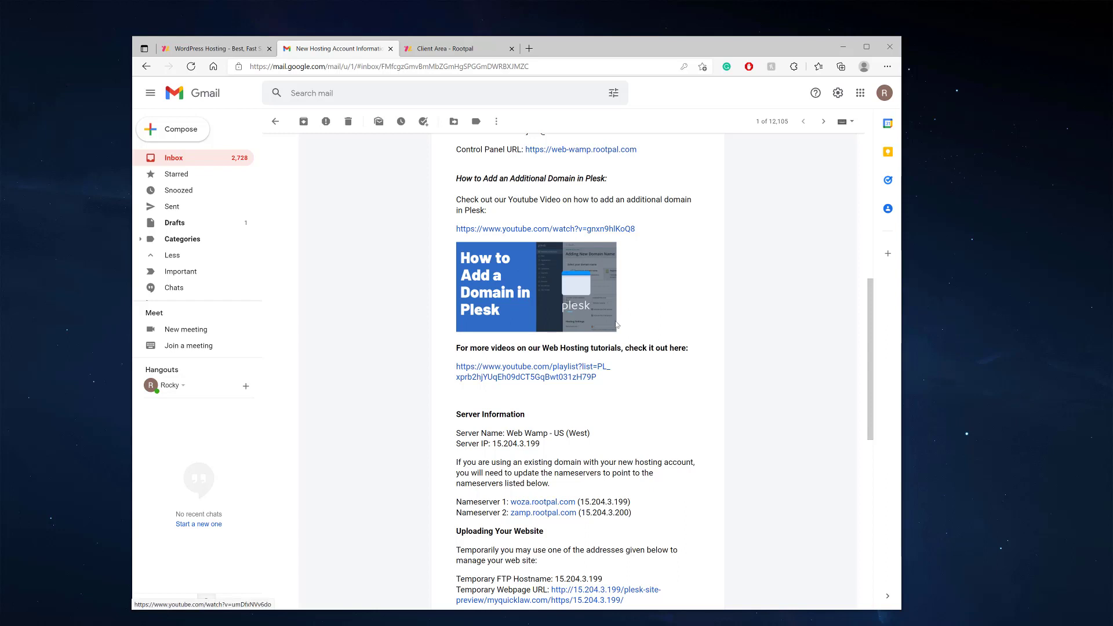
scroll(497, 315, down, 2)
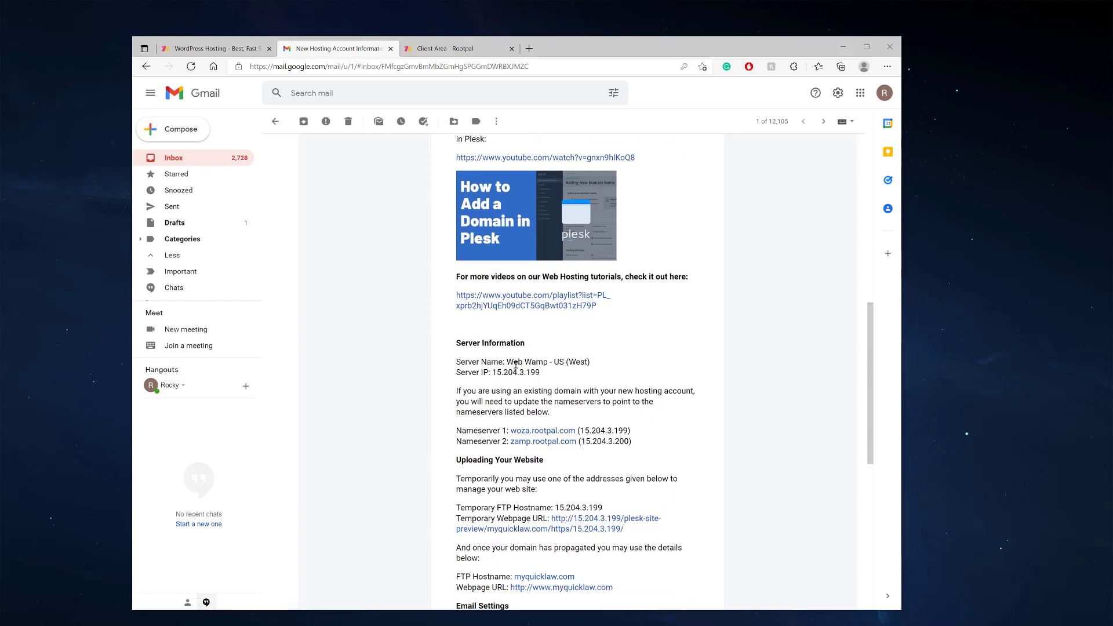
scroll(529, 387, down, 5)
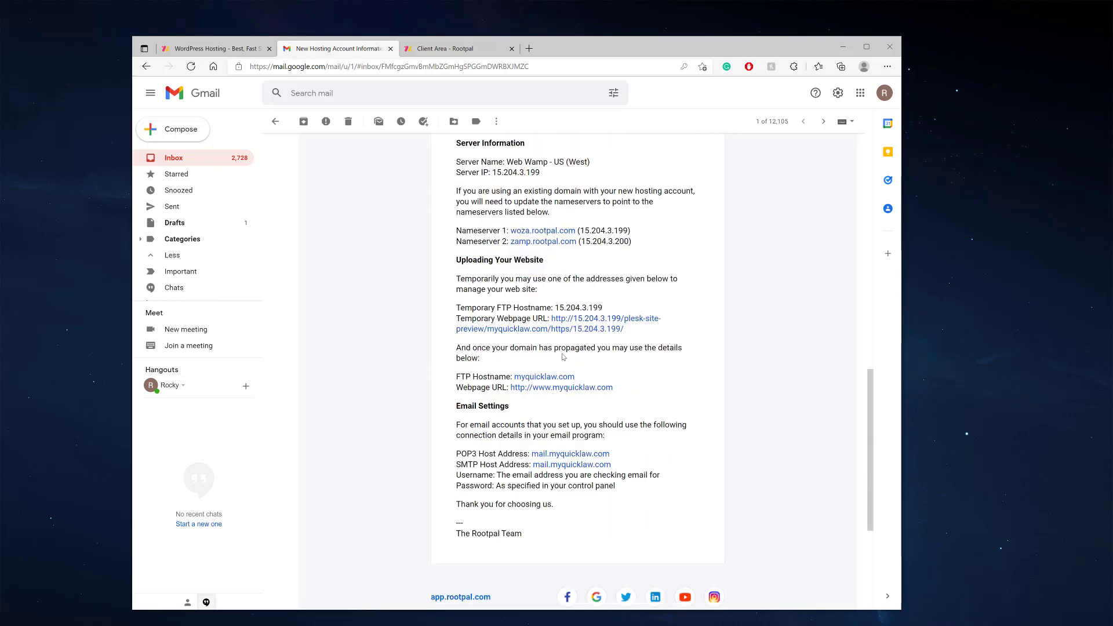
scroll(560, 338, up, 6)
scroll(560, 337, up, 4)
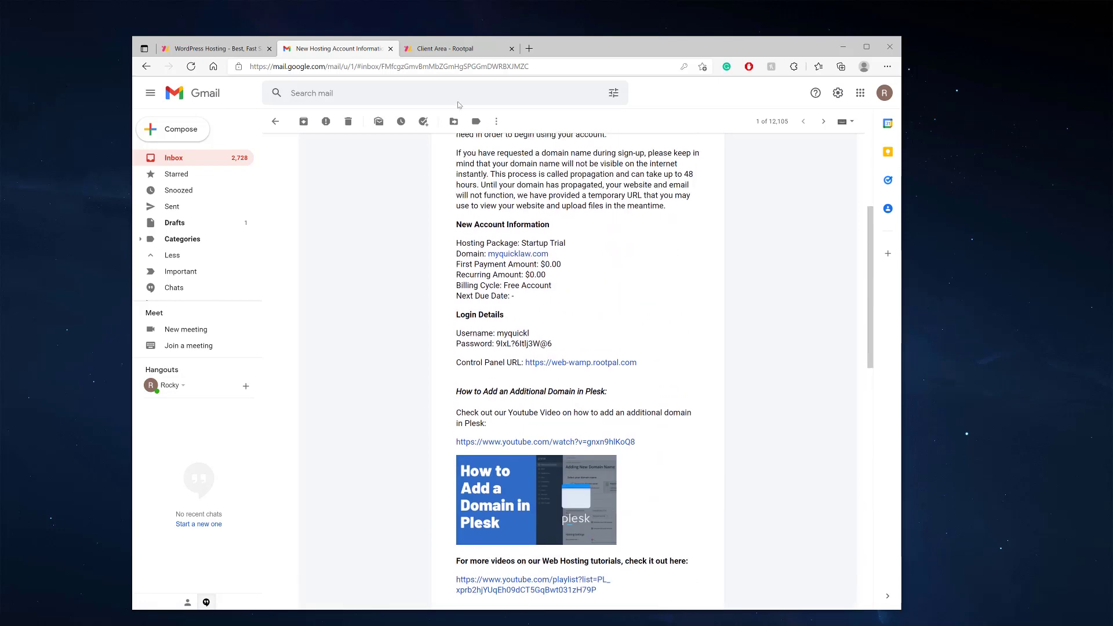
click(442, 50)
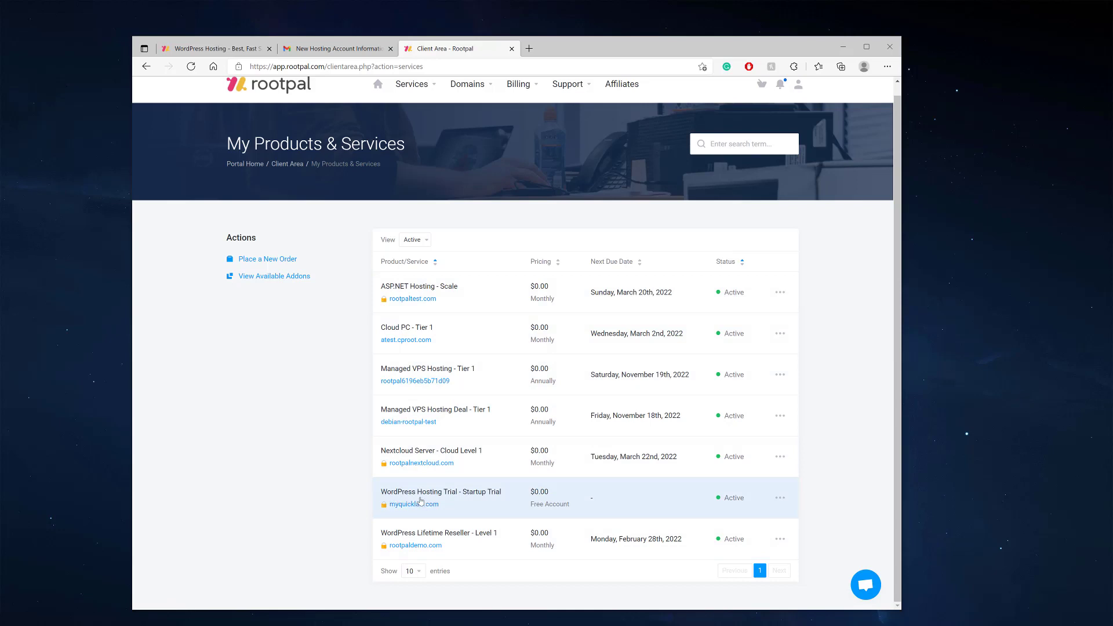
Open the WordPress Hosting Trial - Startup Trial service for myquicklaw.com and log in to its Plesk panel
click(487, 502)
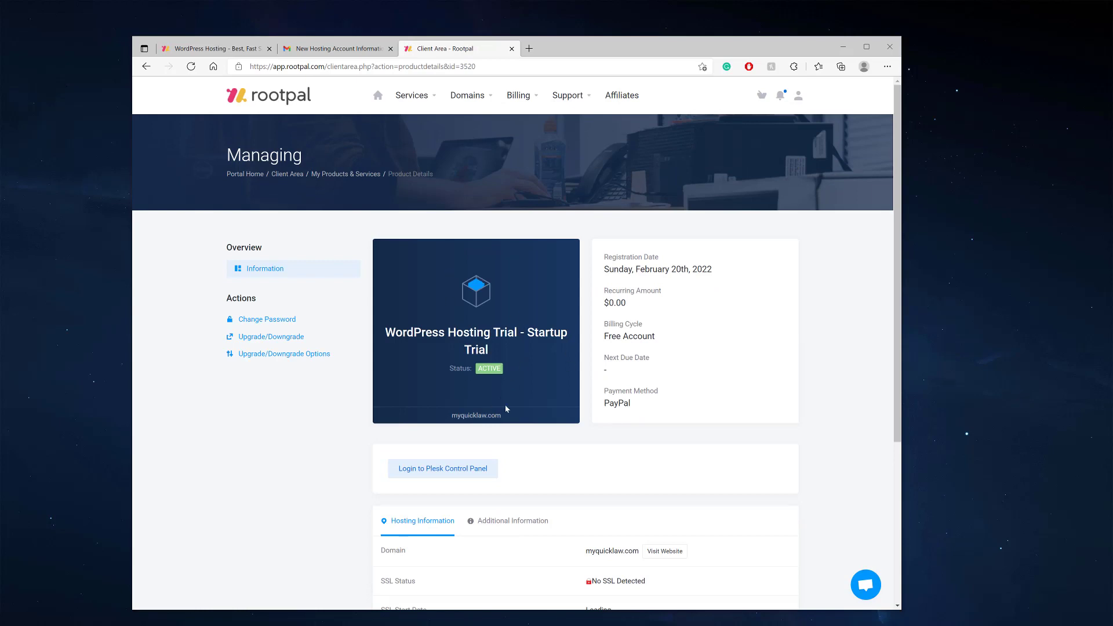
scroll(434, 406, down, 3)
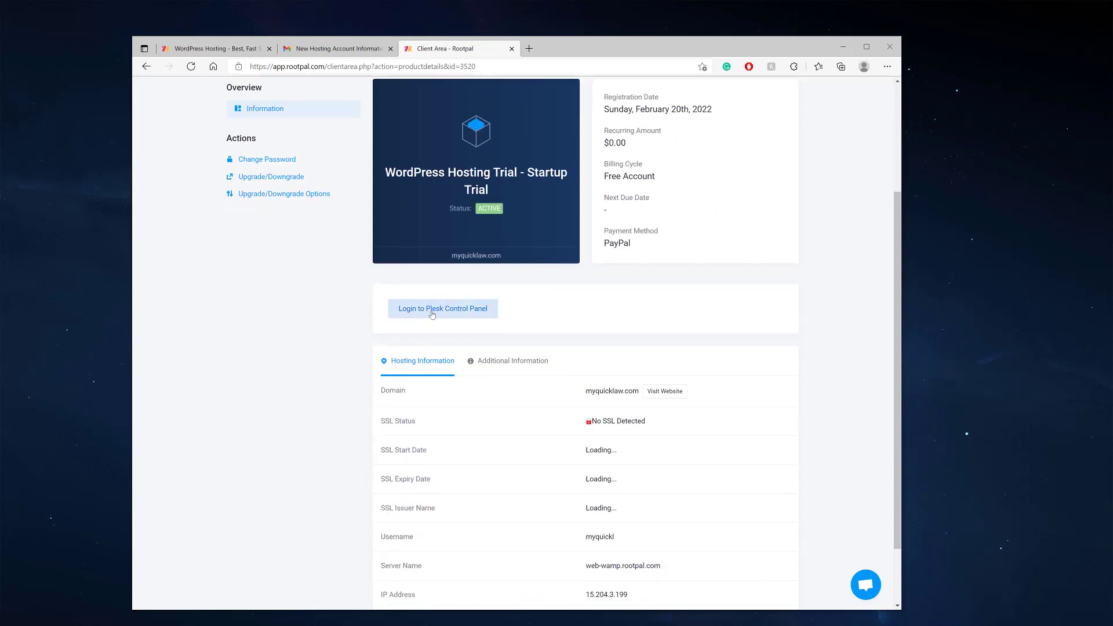
click(432, 313)
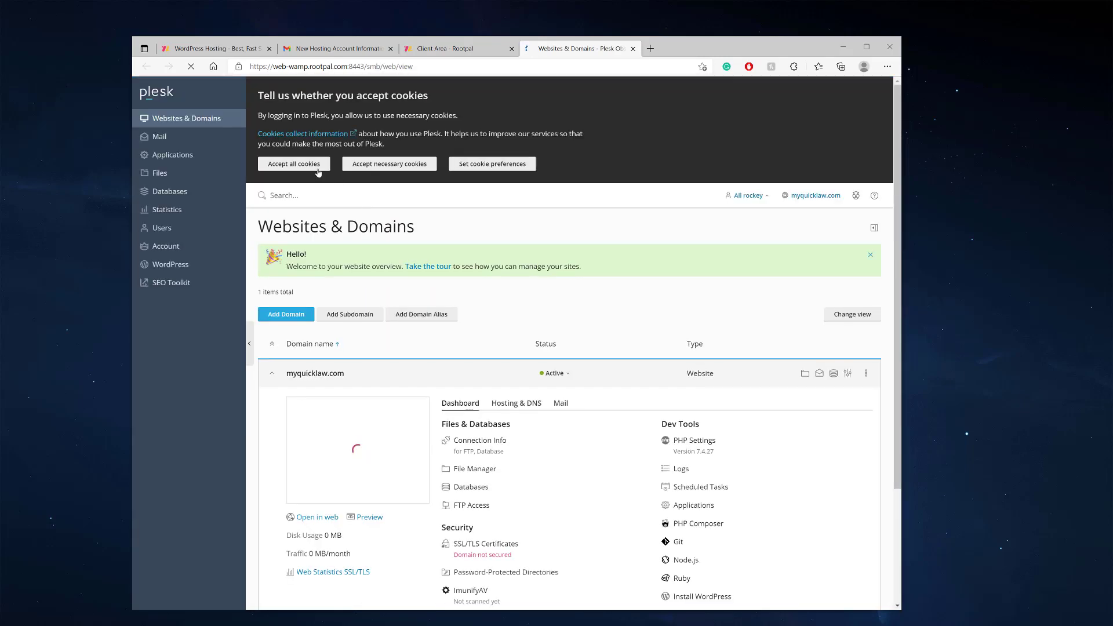
Accept all Plesk cookies to reveal the Websites & Domains page for myquicklaw.com
click(312, 168)
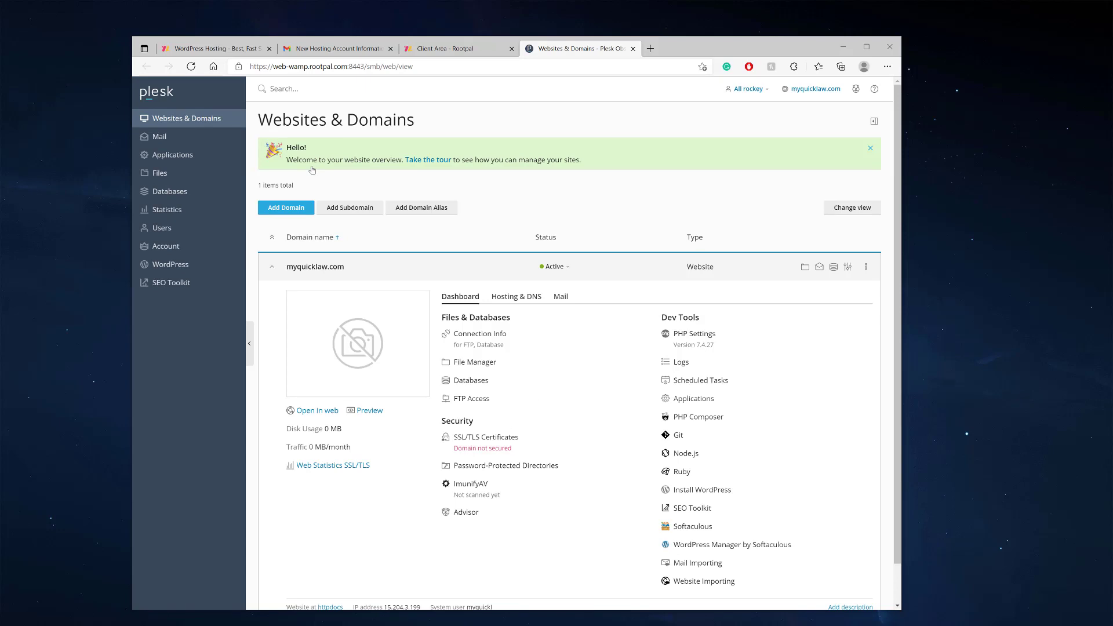
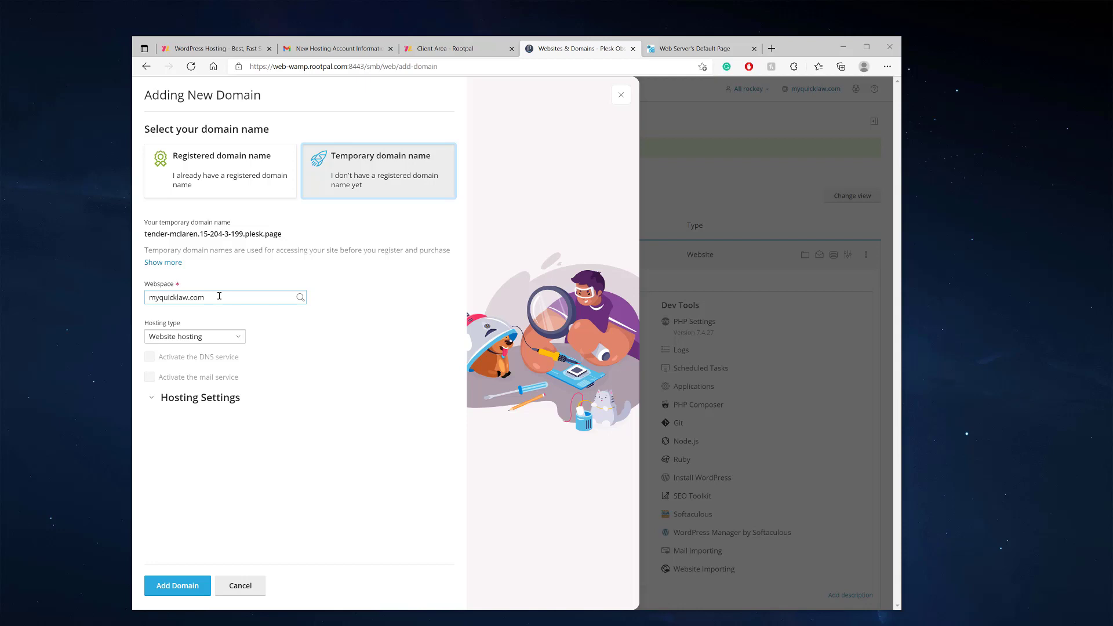
Create the temporary tender-mclaren plesk.page domain under the myquicklaw.com webspace
click(214, 297)
click(193, 314)
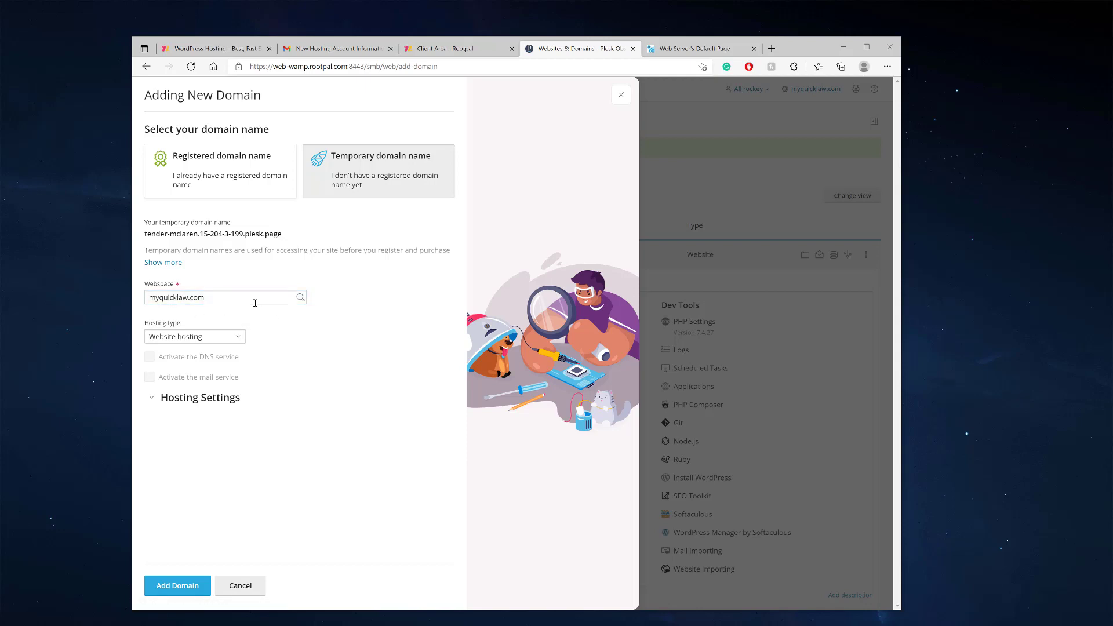
click(217, 298)
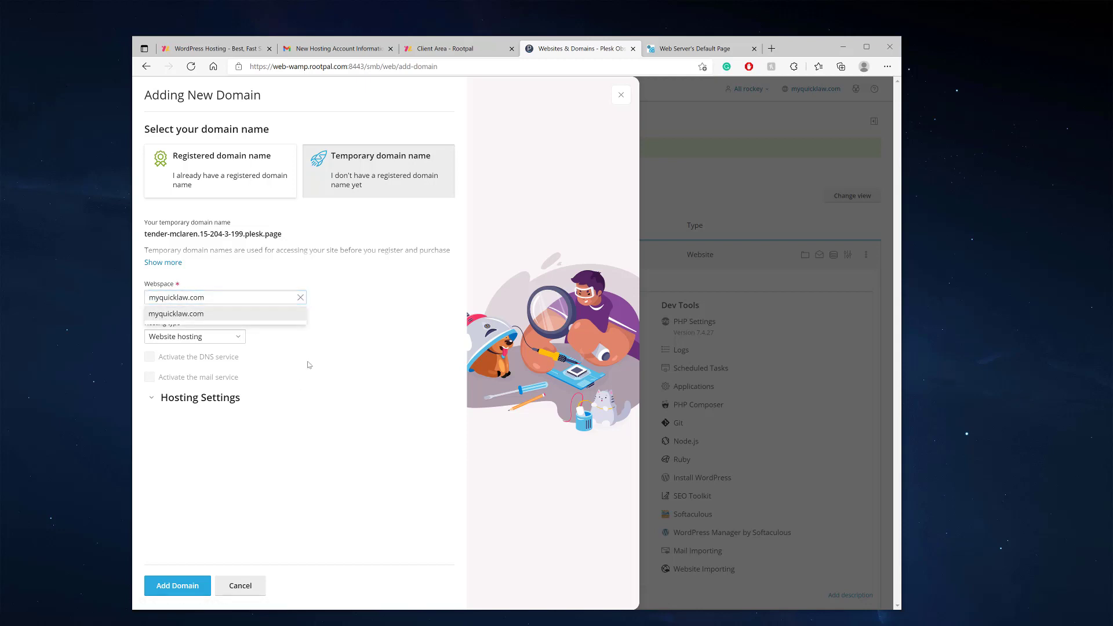
click(309, 366)
click(175, 591)
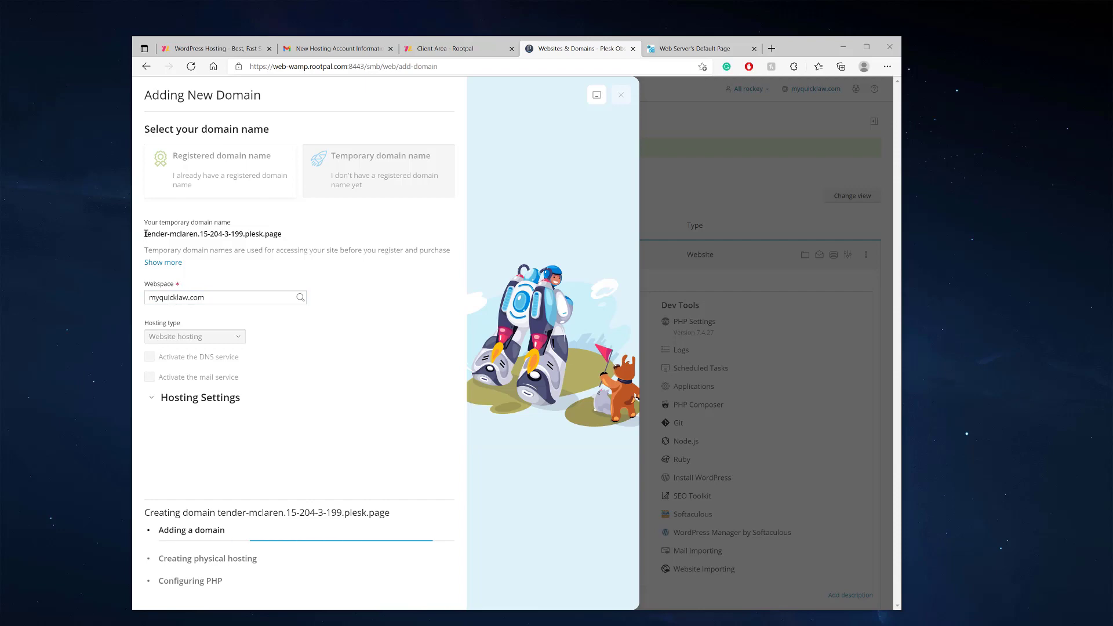
drag(144, 234, 293, 234)
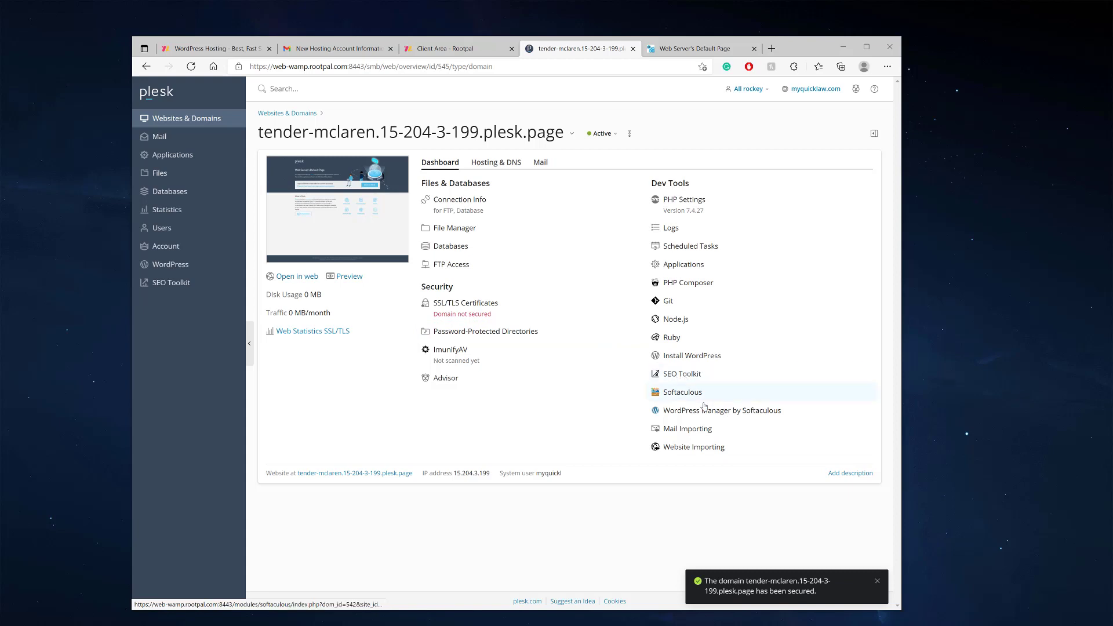
Install WordPress on the temporary plesk.page domain with the website title 'Michael'
click(697, 362)
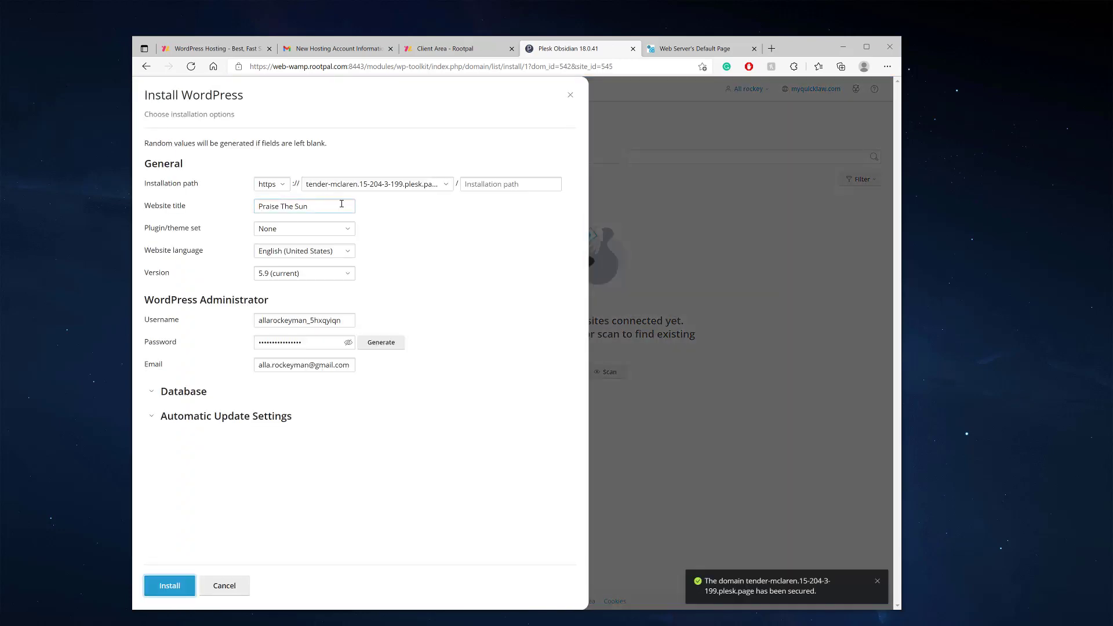
click(435, 185)
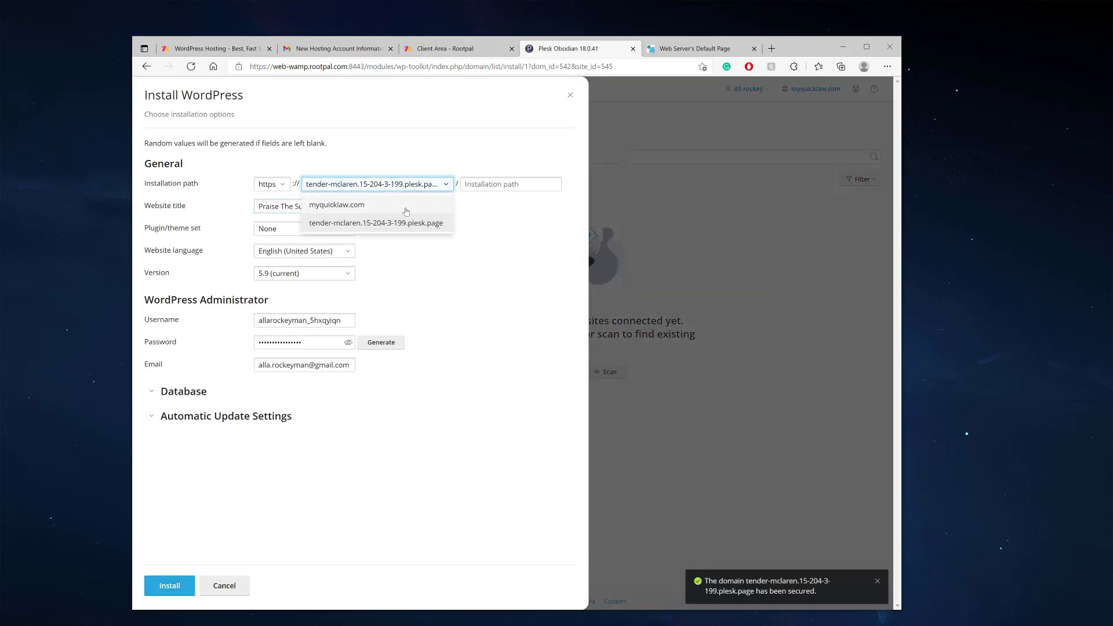
click(351, 224)
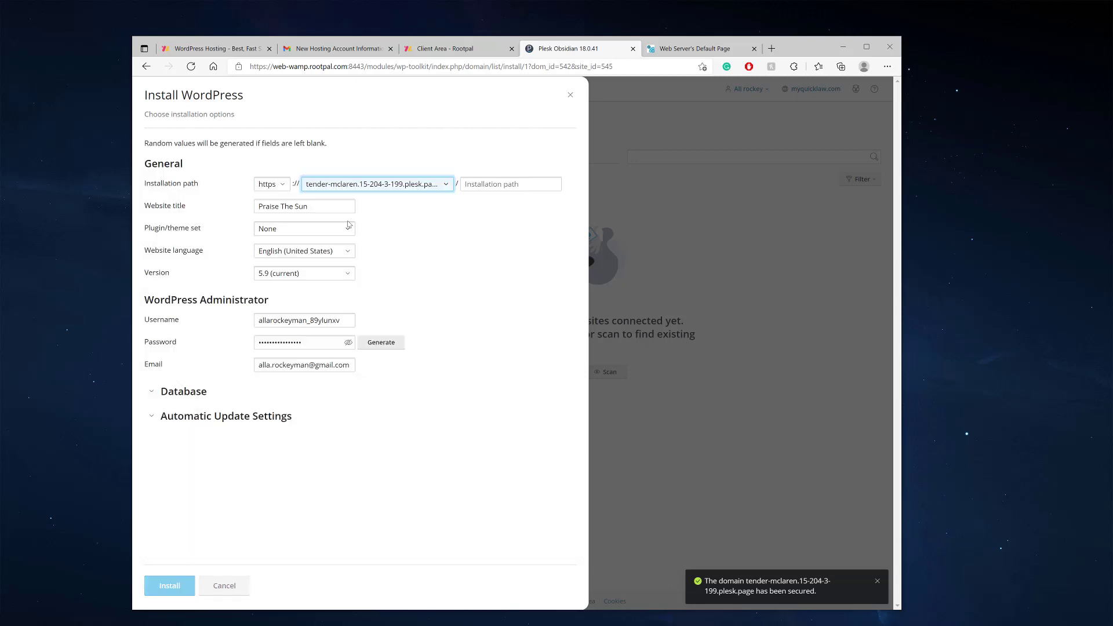
drag(328, 207, 248, 203)
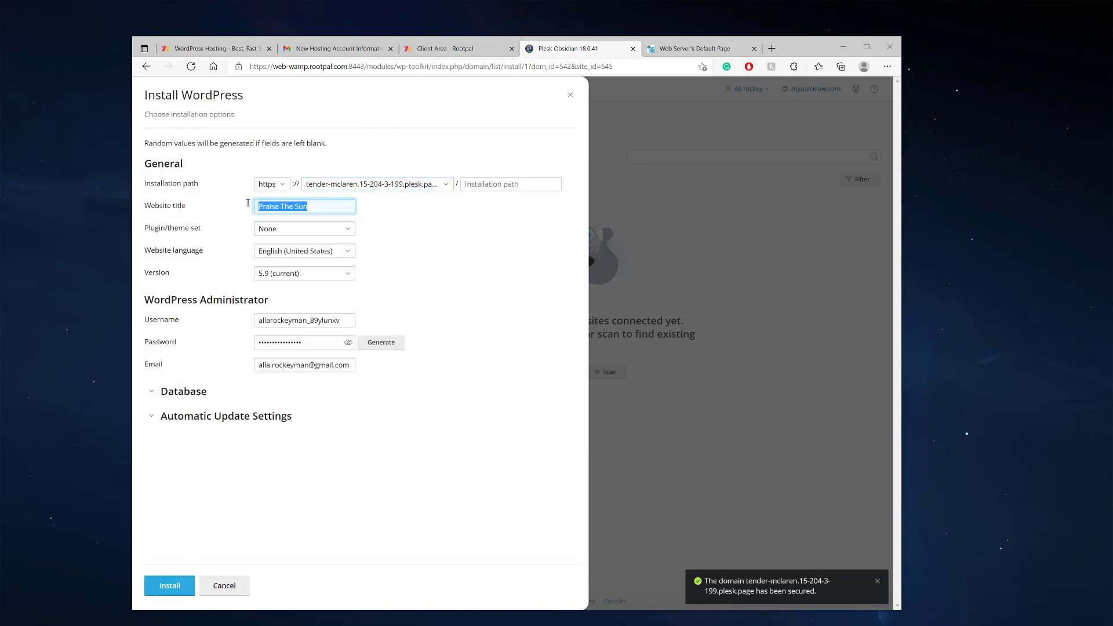
click(338, 207)
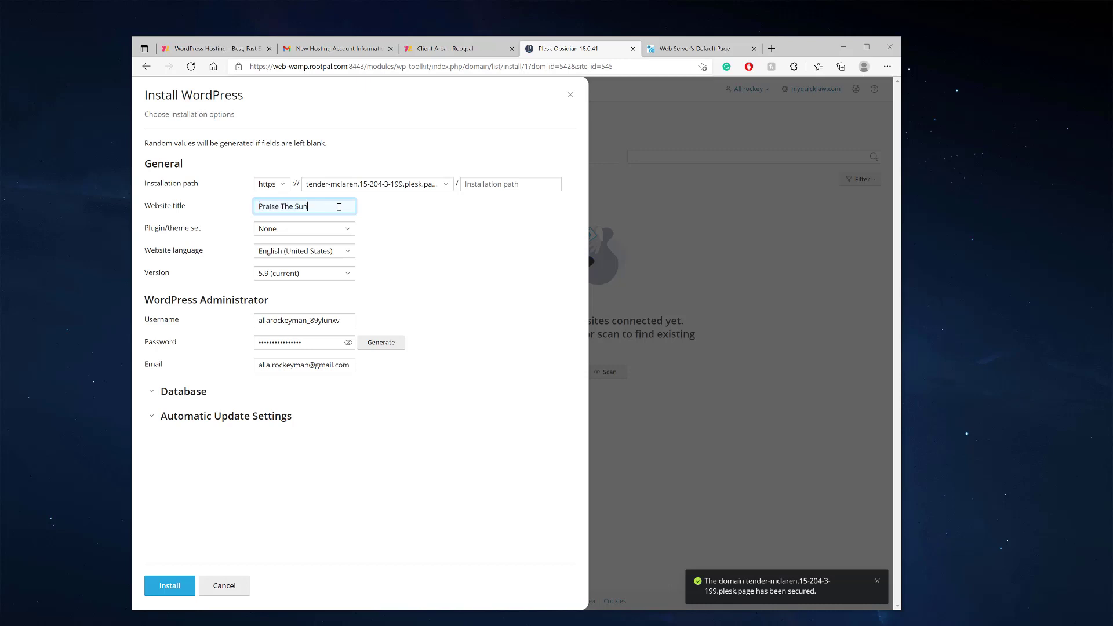
triple_click(323, 207)
text(Michael)
key(Return)
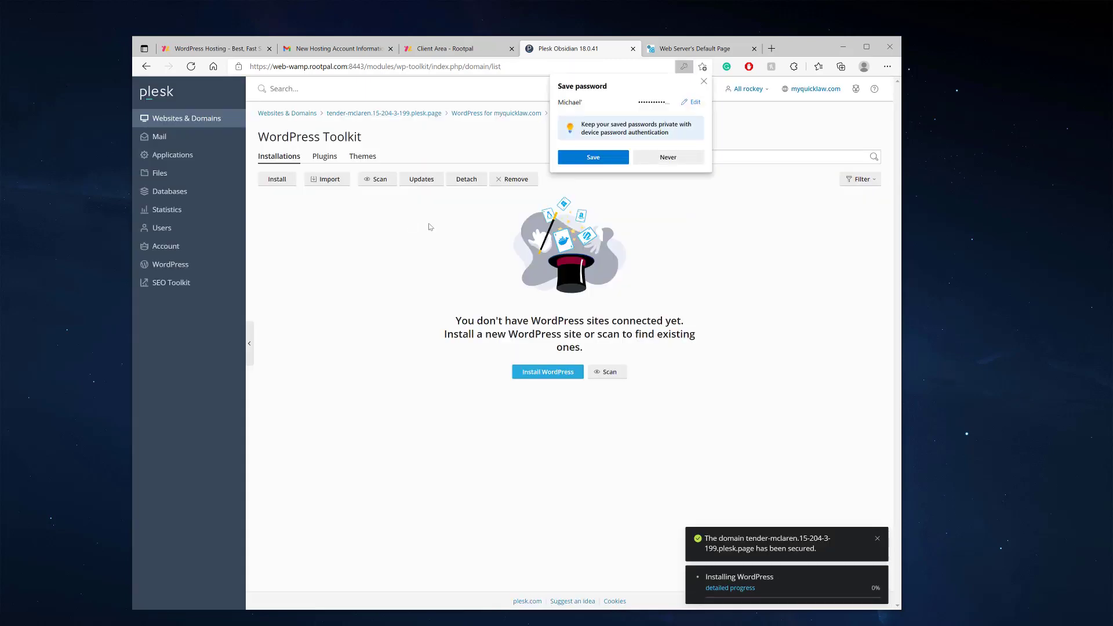
Dismiss the password prompt, progress details and domain-secured notice while it installs
click(703, 81)
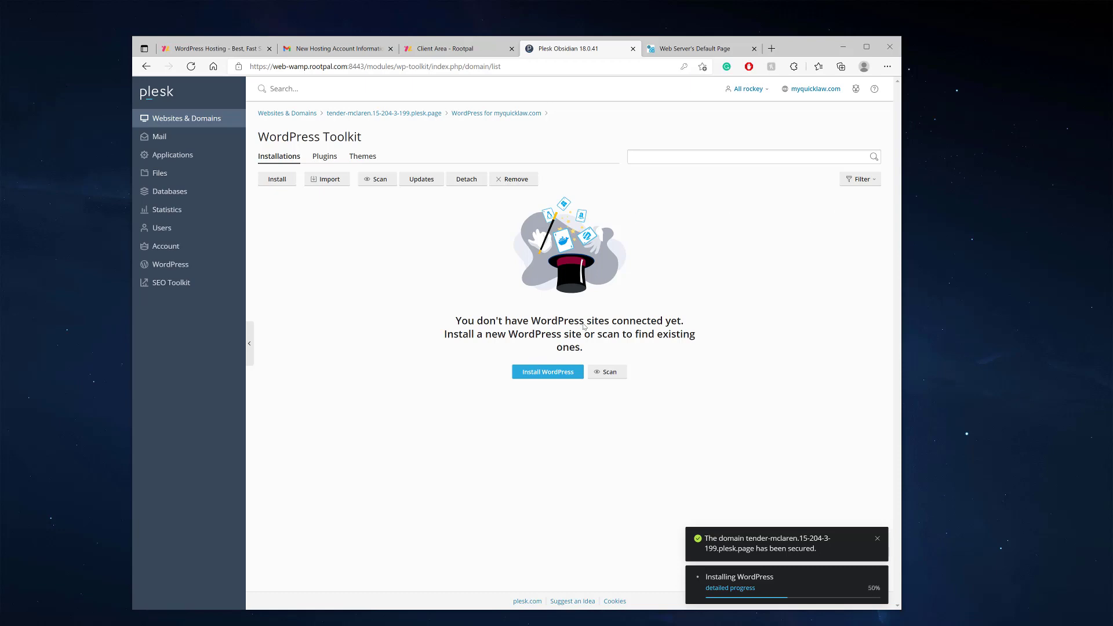
click(731, 589)
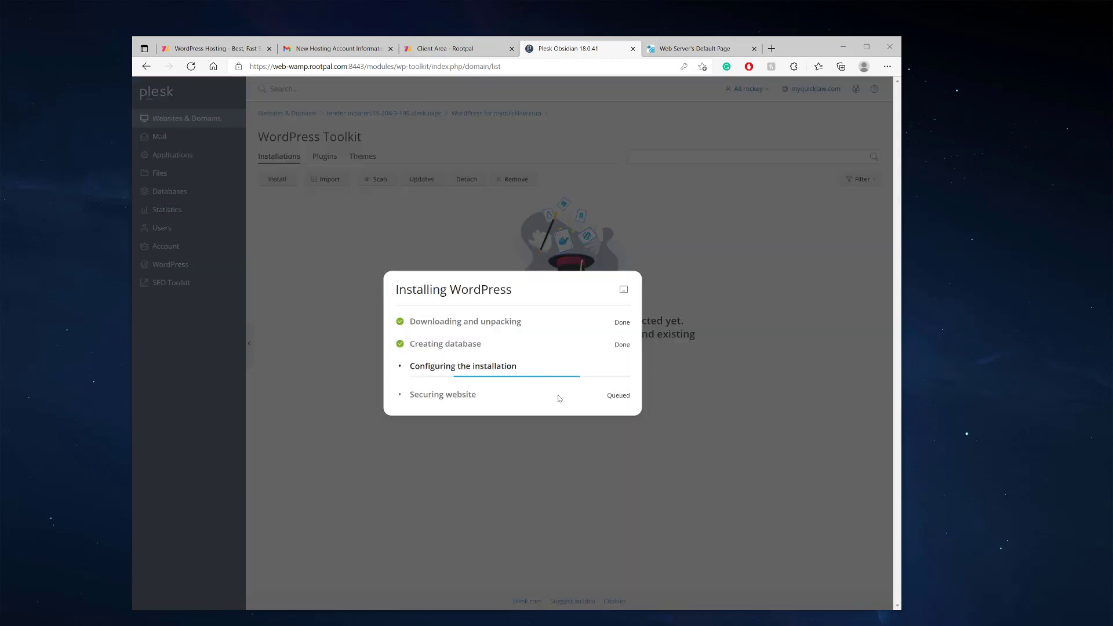
click(624, 290)
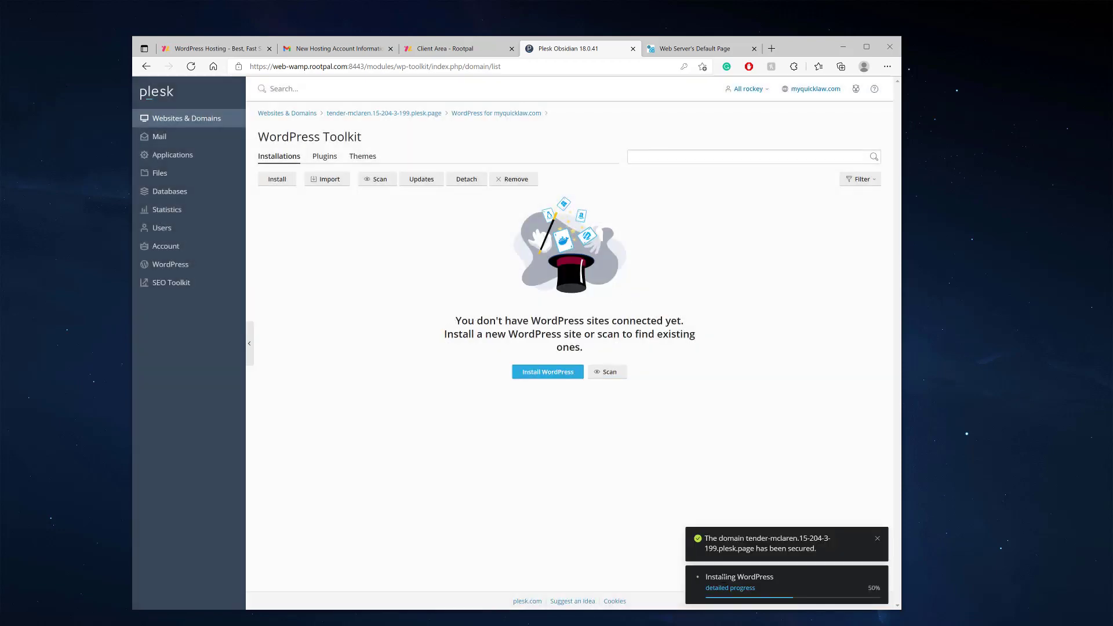
click(878, 538)
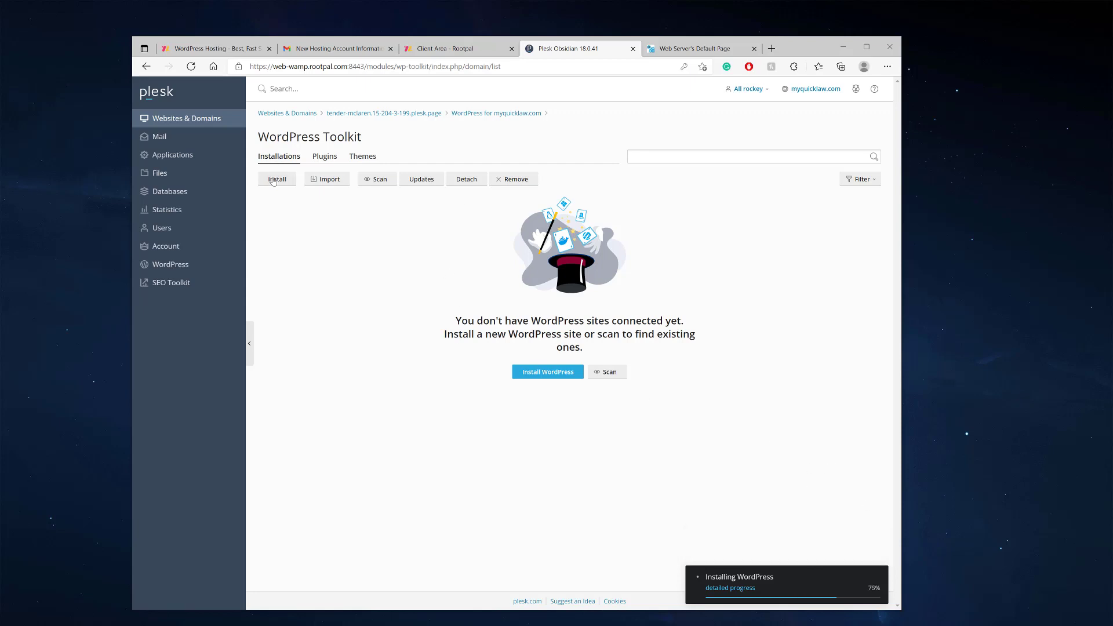
Reopen the WordPress install form and review the domain, plugin set and version 5.9
click(276, 179)
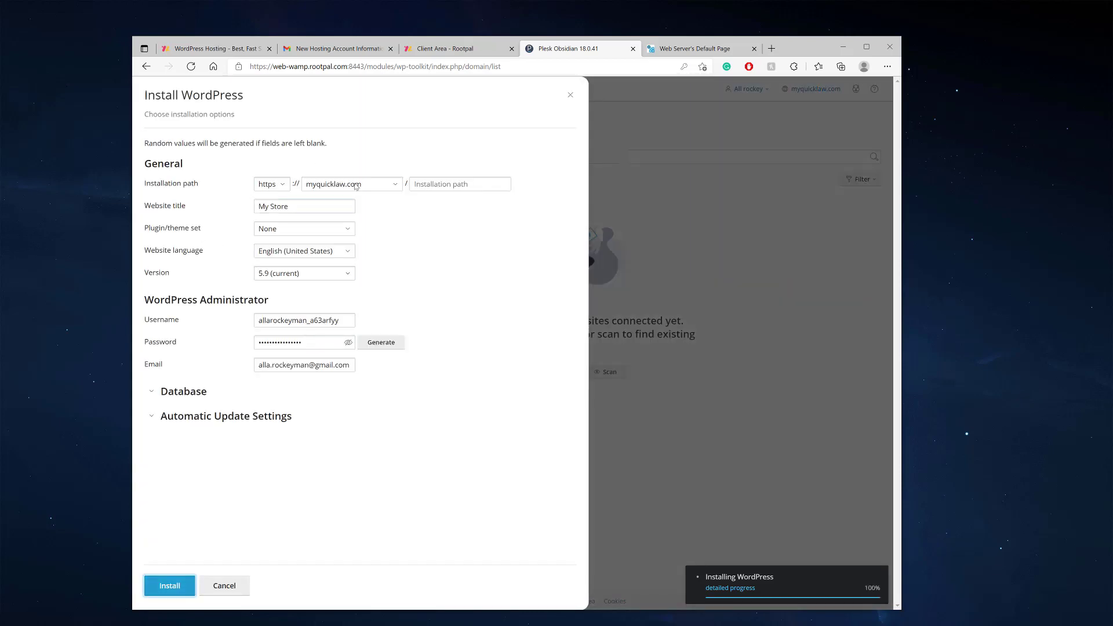
click(381, 186)
click(360, 207)
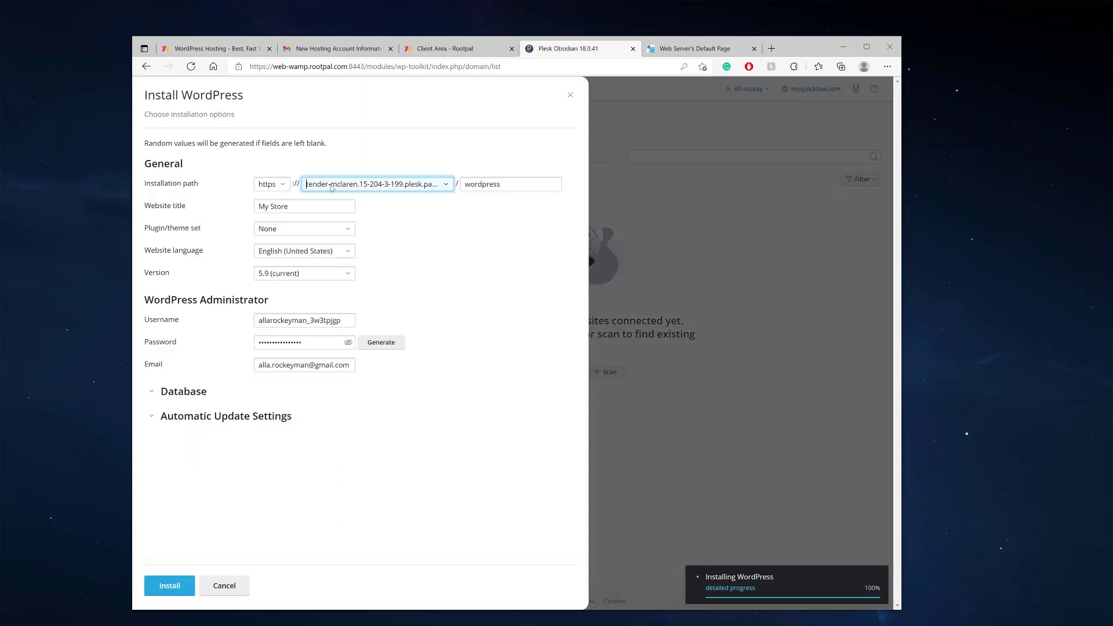
triple_click(308, 208)
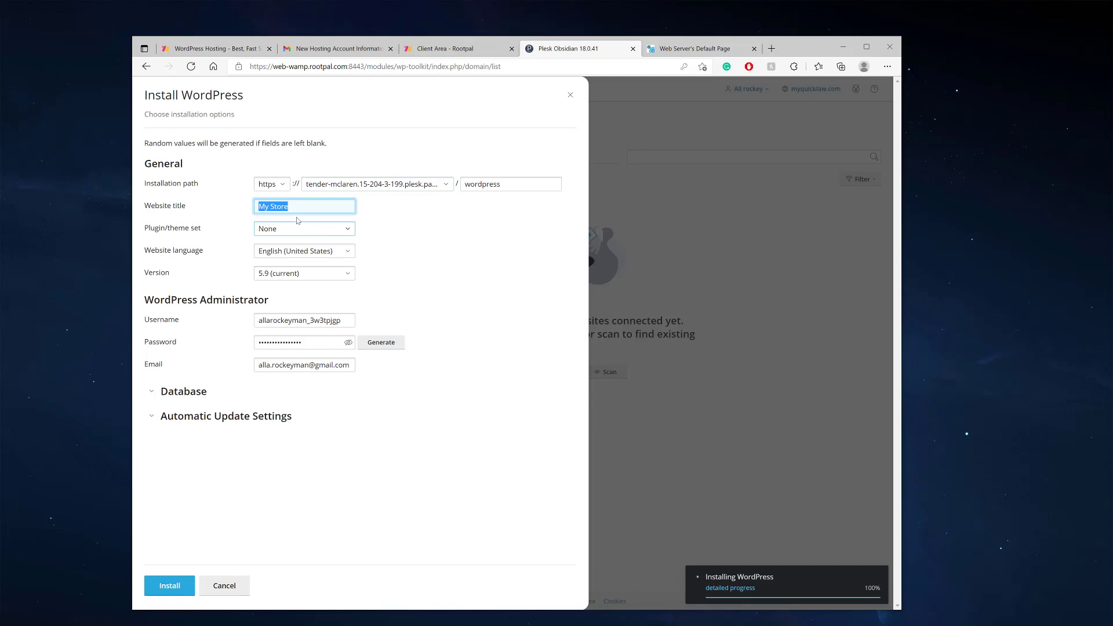
click(268, 227)
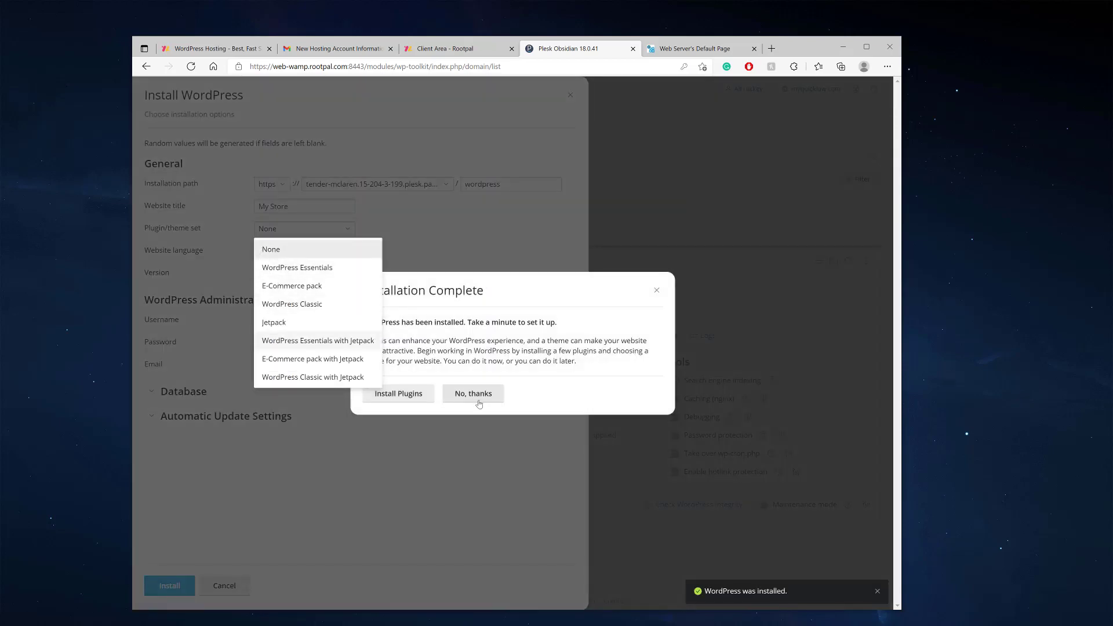
click(474, 397)
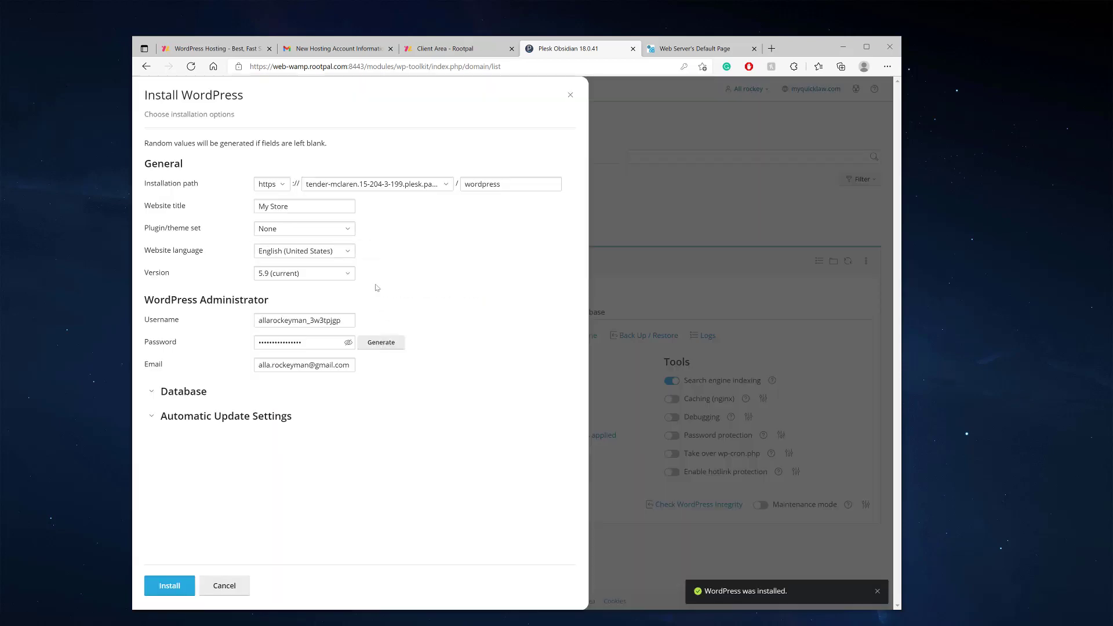
click(287, 281)
click(284, 294)
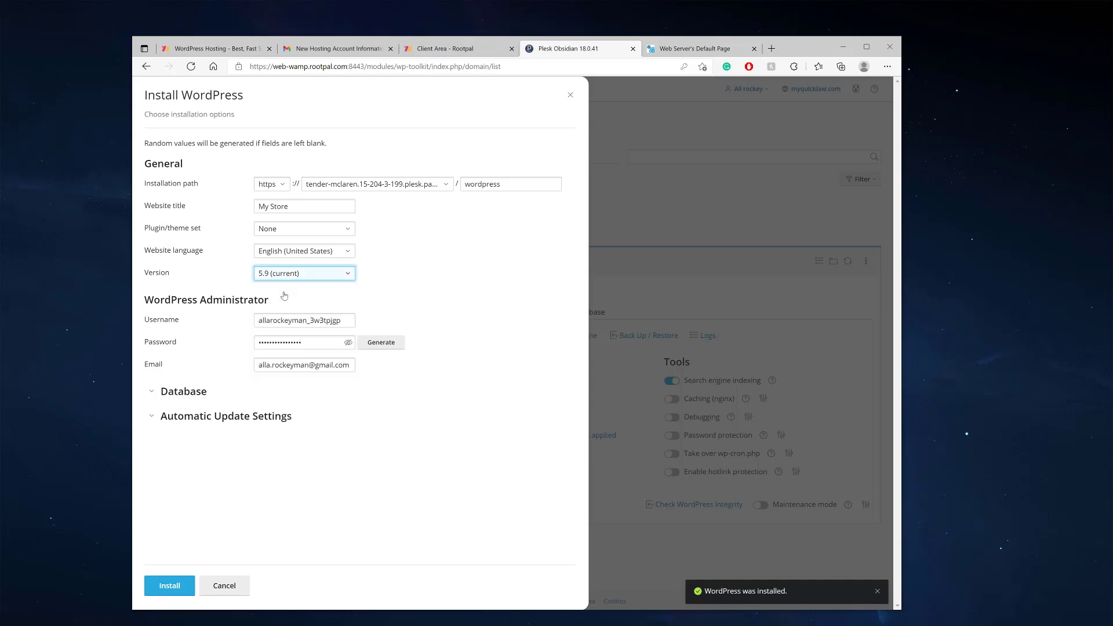
Review the admin credentials, Database and Automatic Update settings, then cancel the install
drag(345, 321, 257, 322)
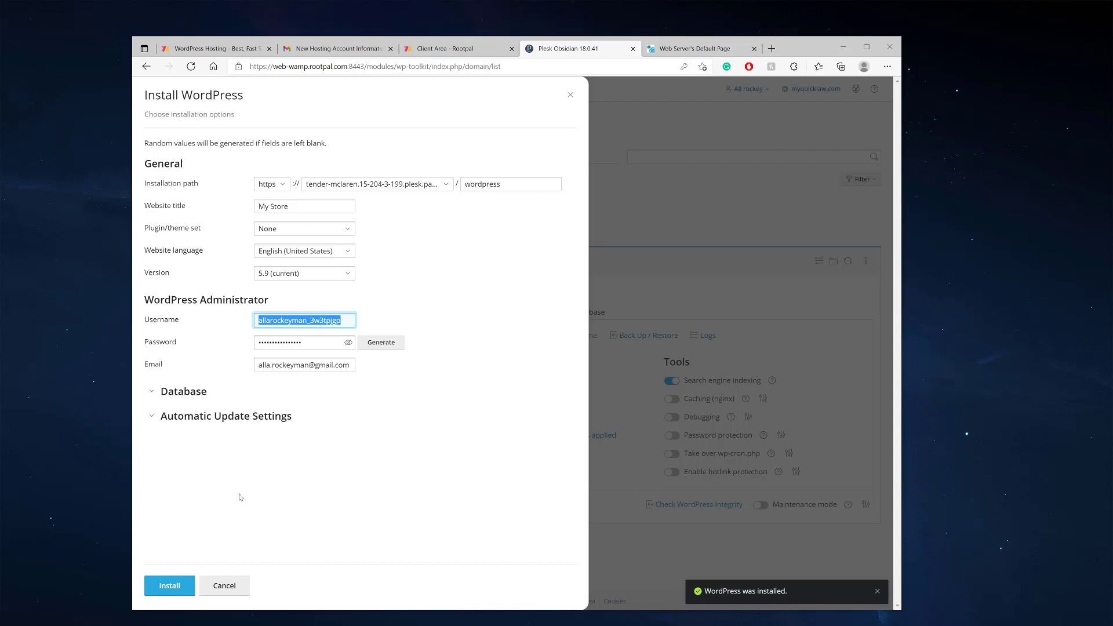
drag(309, 340, 250, 342)
drag(342, 324, 288, 325)
click(288, 322)
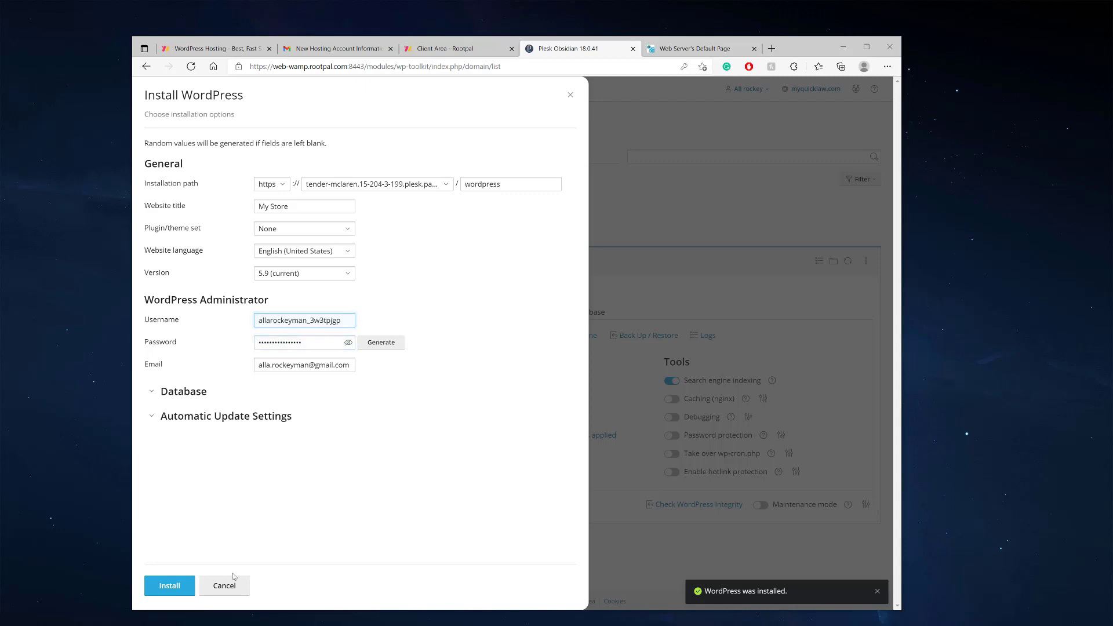
click(173, 392)
click(168, 394)
click(181, 420)
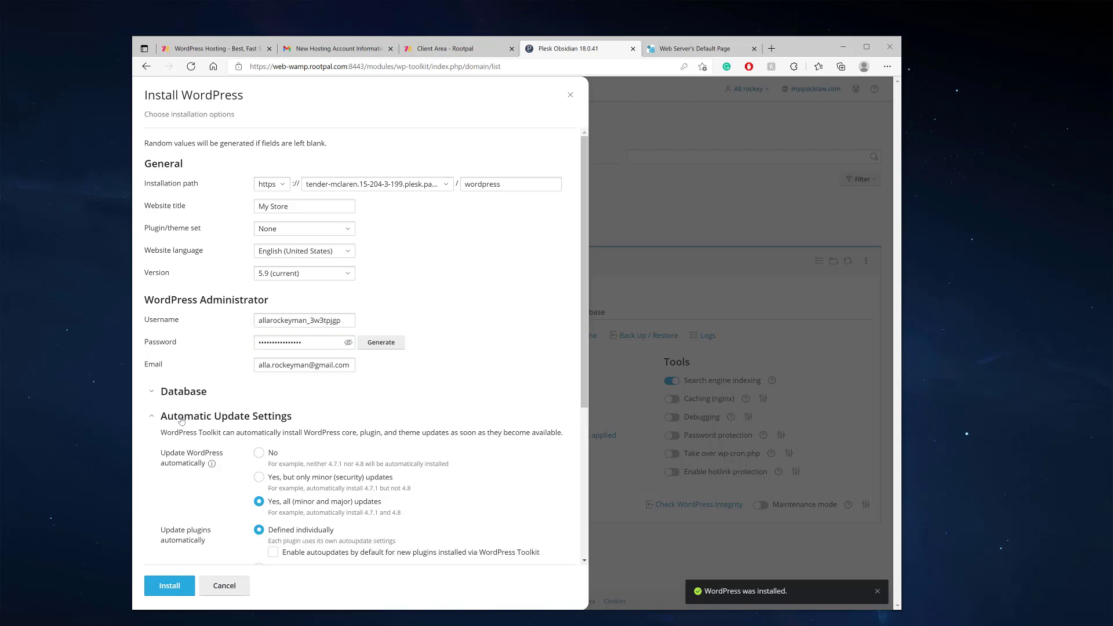
scroll(182, 420, down, 2)
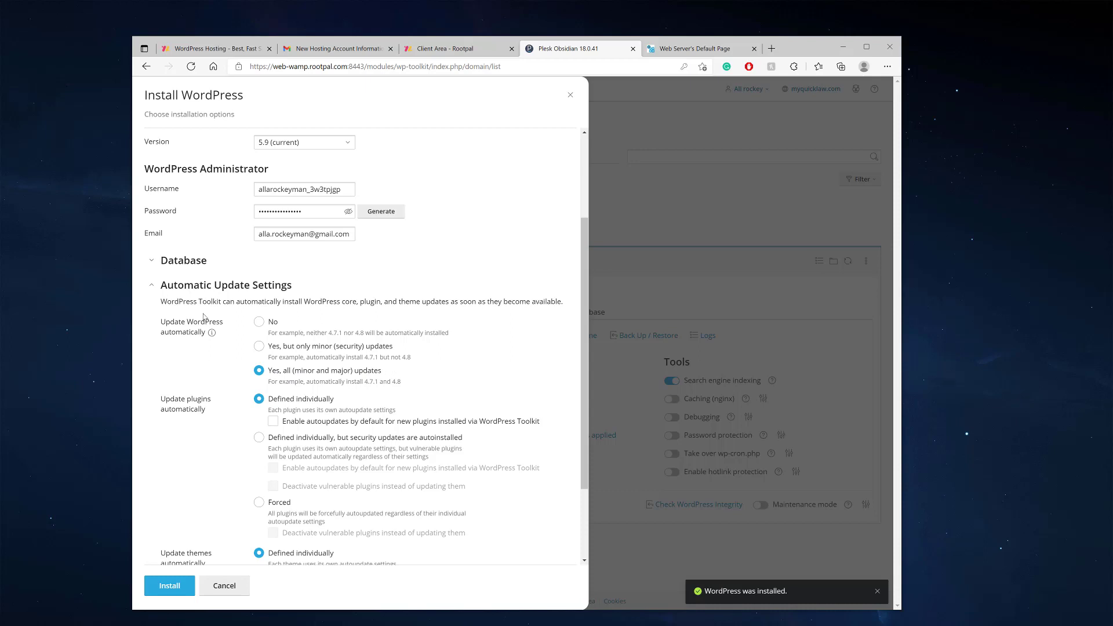
click(205, 289)
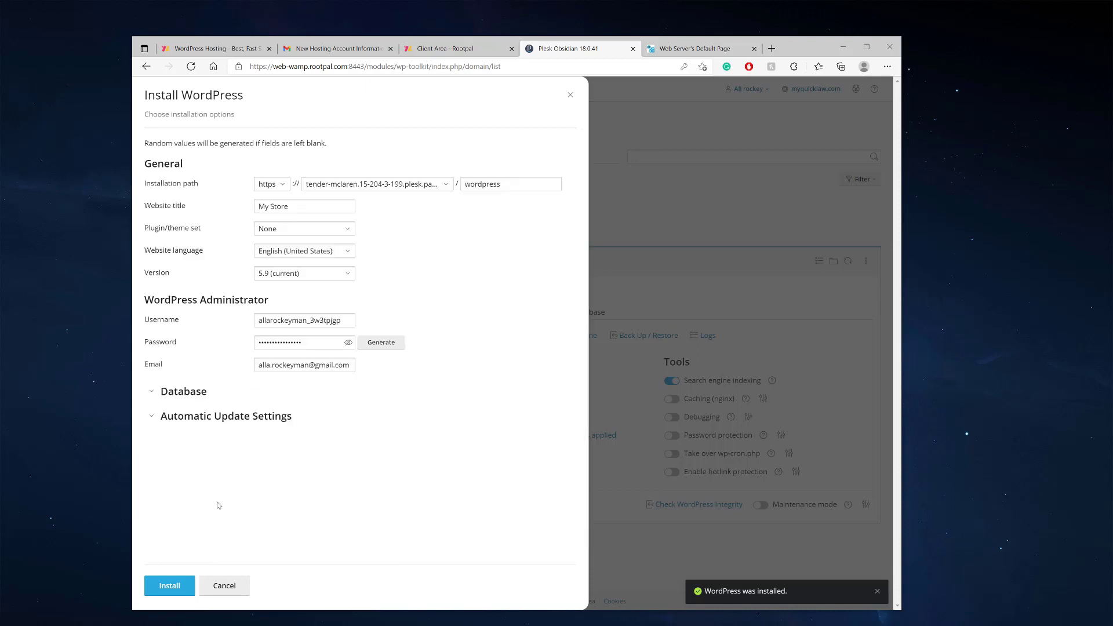
click(225, 586)
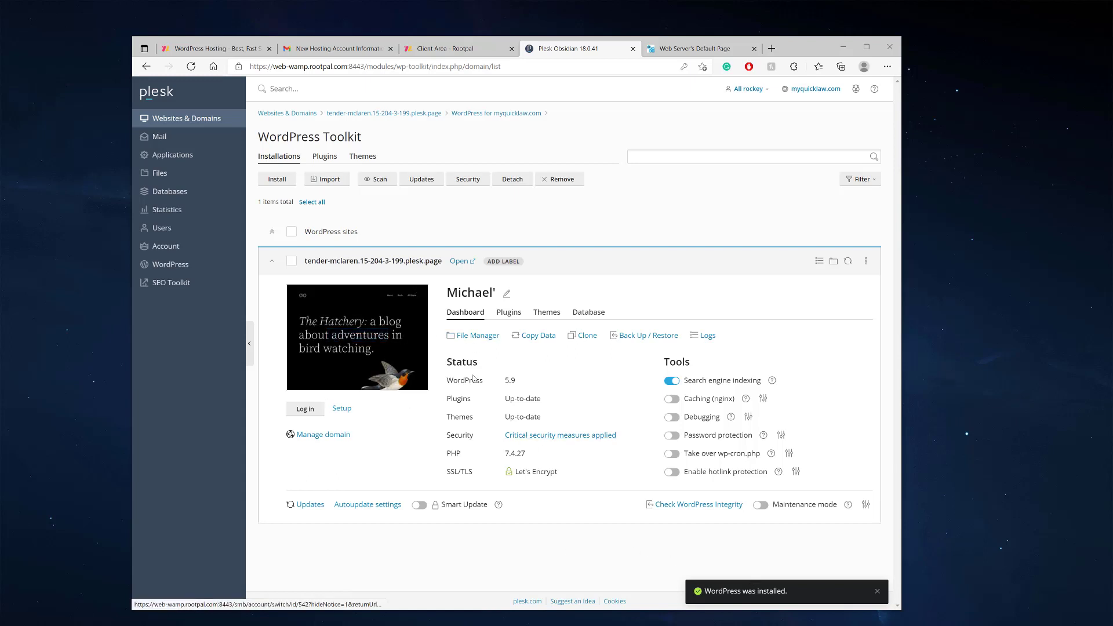
View the site's administrator login details, then open the WordPress admin login page
click(341, 409)
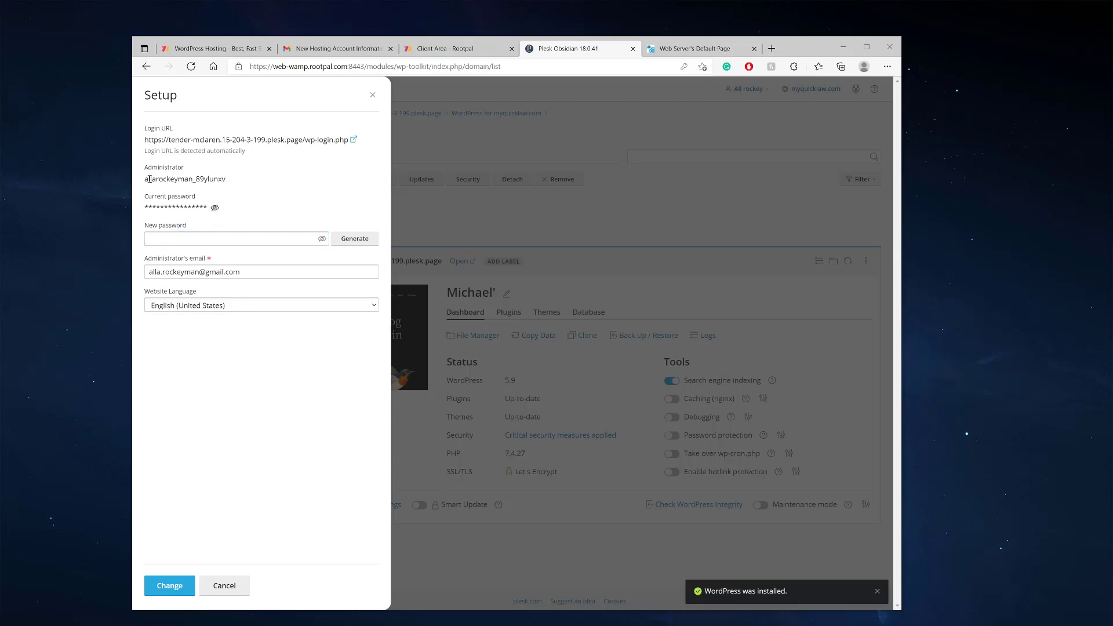
drag(145, 179, 228, 179)
click(196, 242)
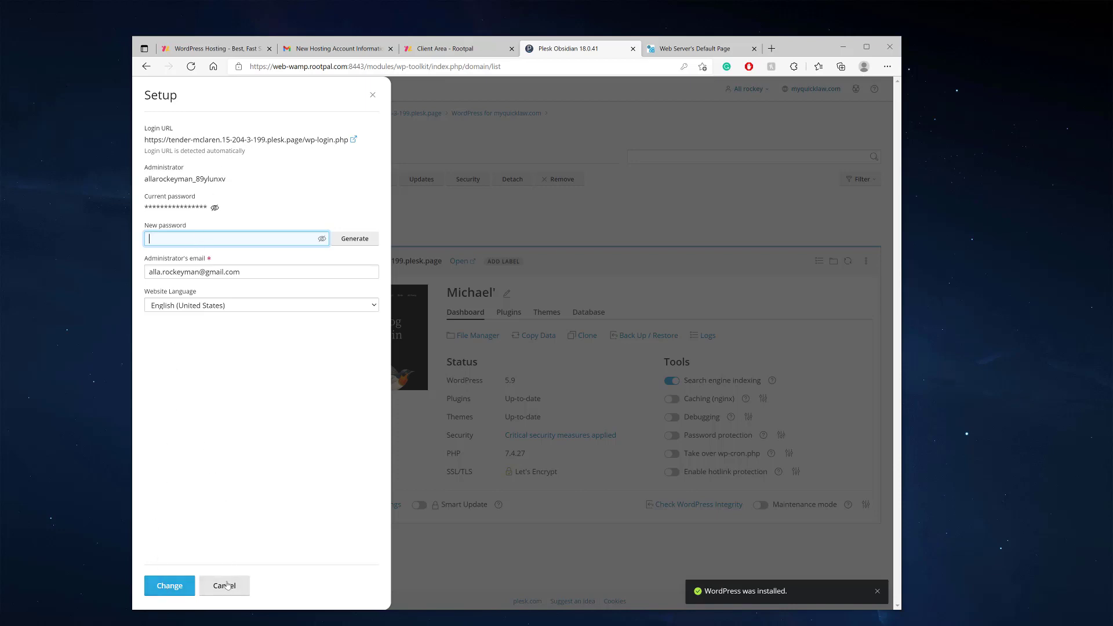
key(Escape)
click(309, 408)
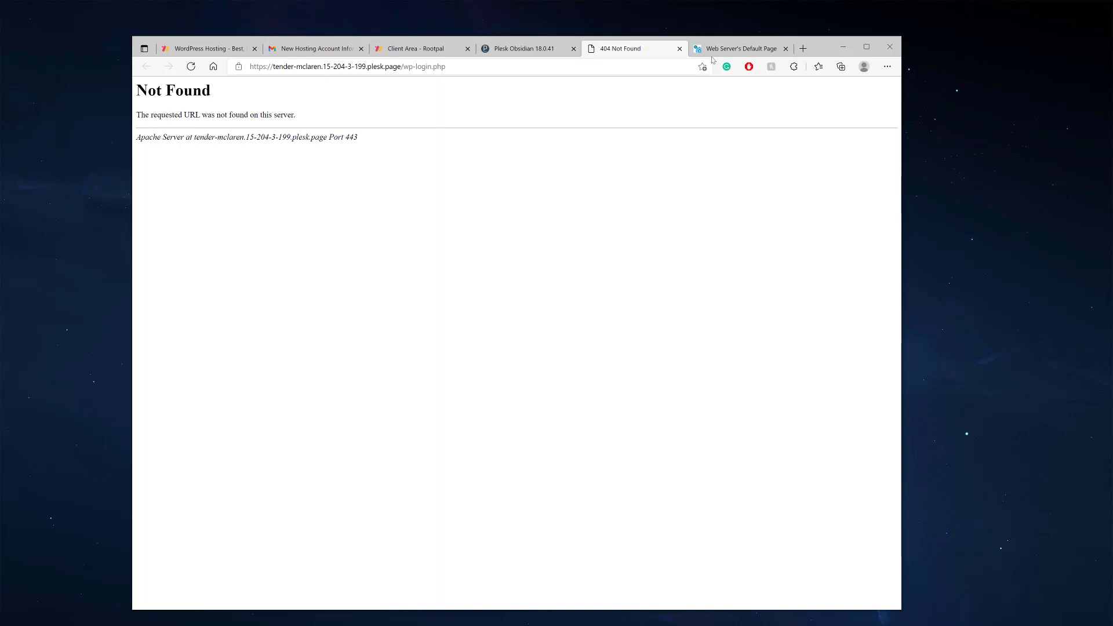
Close the extra tab, load the bare domain without /wp-login.php, and return to Plesk
click(748, 49)
key(ctrl+shift+Tab)
middle_click(767, 51)
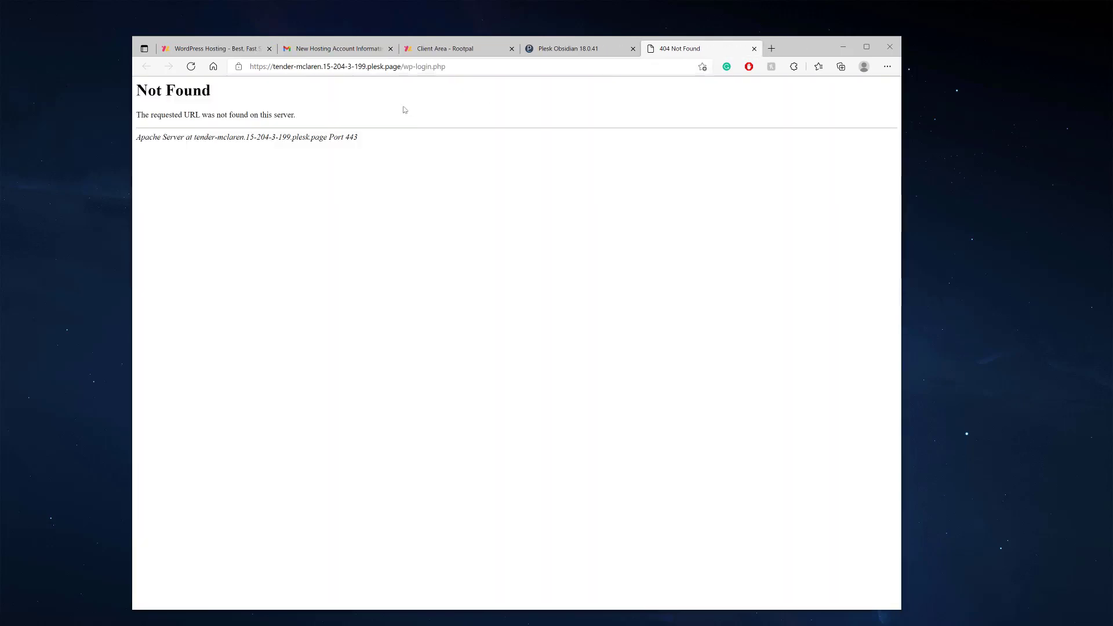
drag(447, 67, 403, 72)
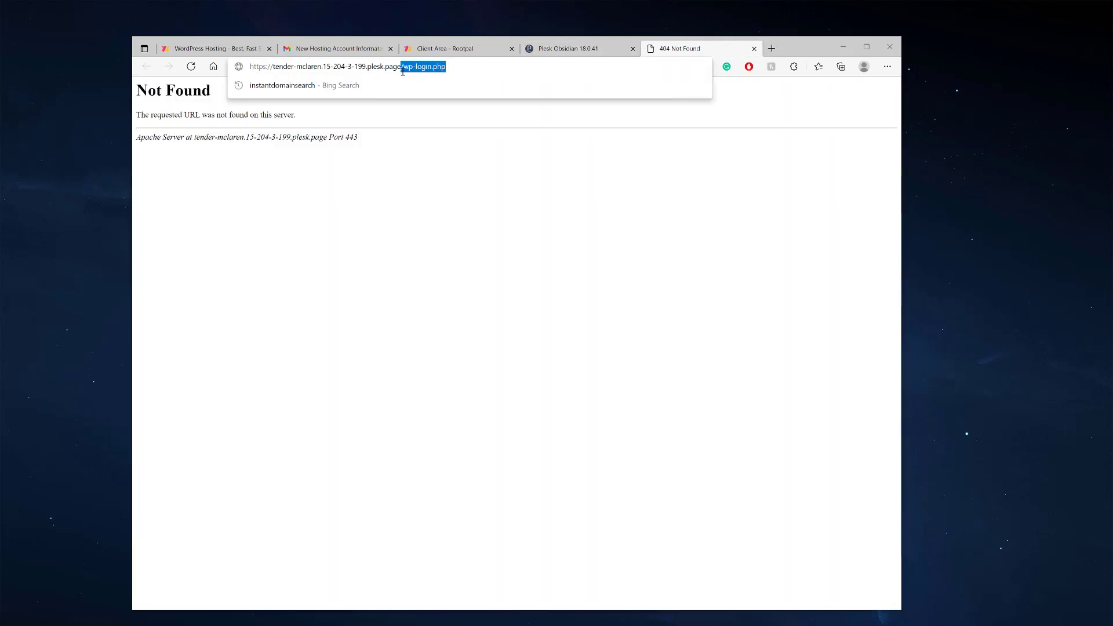
key(BackSpace)
key(Return)
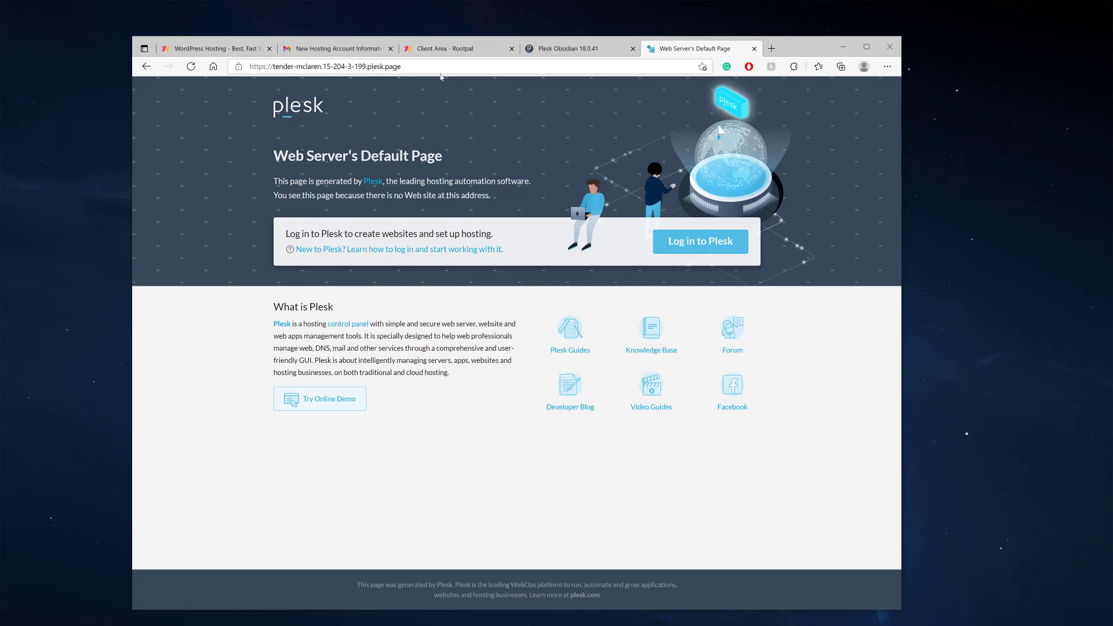
click(565, 53)
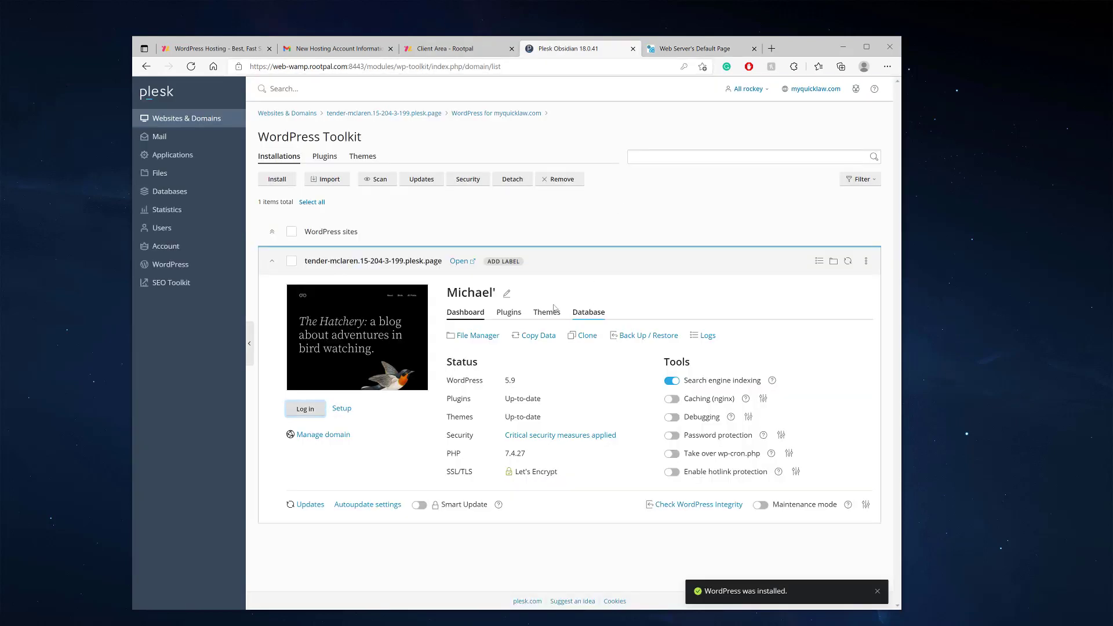
Apply and save the tender-mclaren domain's PHP settings, then open the site in the browser
click(187, 122)
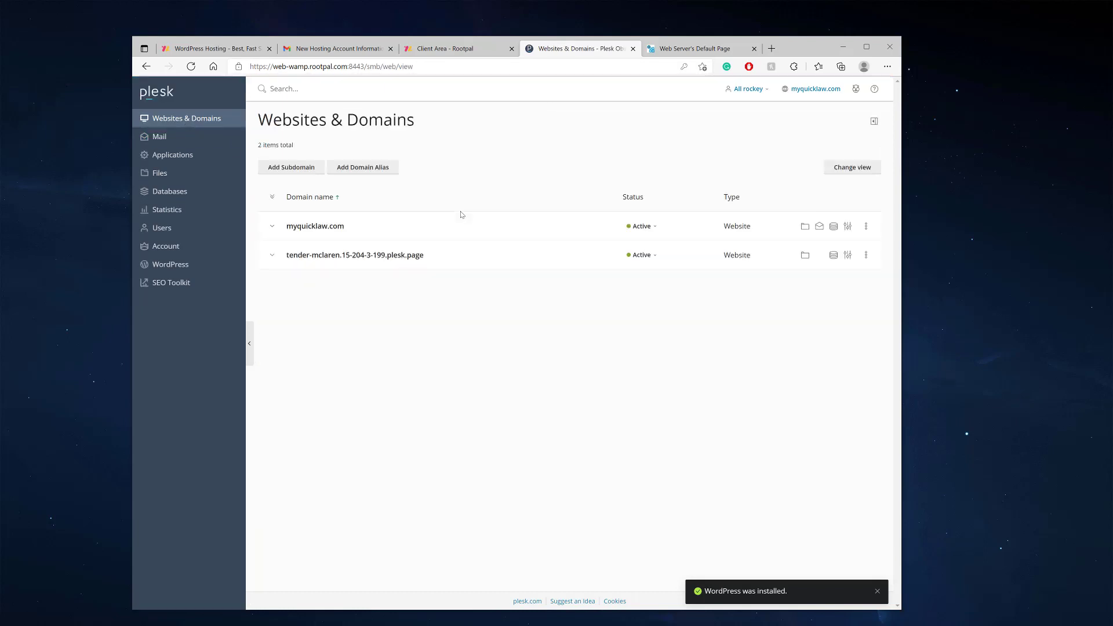
click(441, 255)
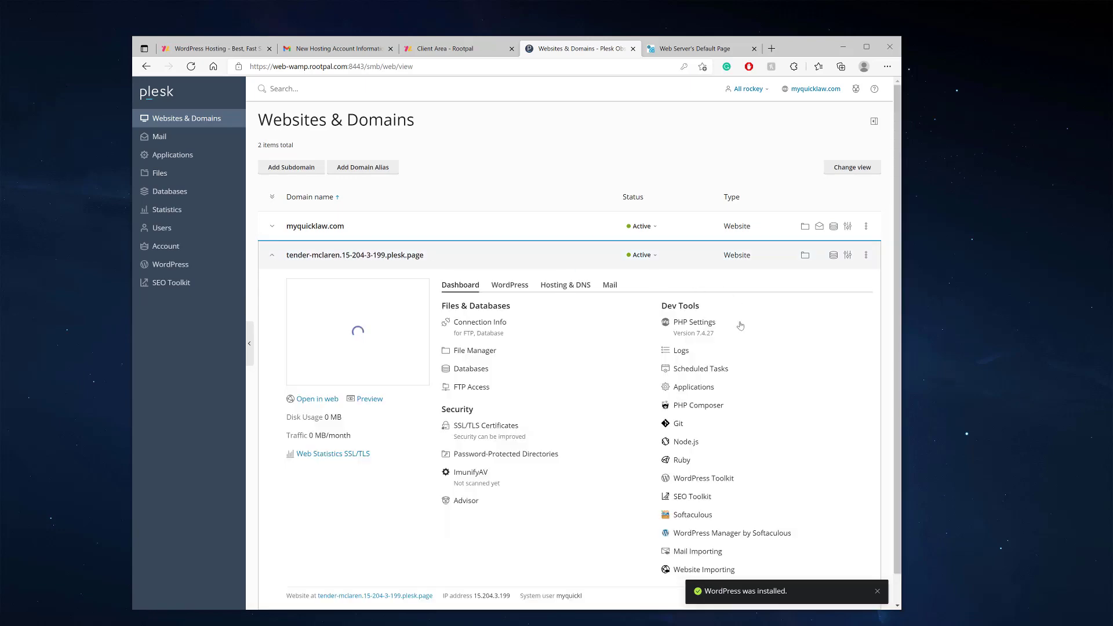
click(708, 324)
scroll(507, 392, down, 5)
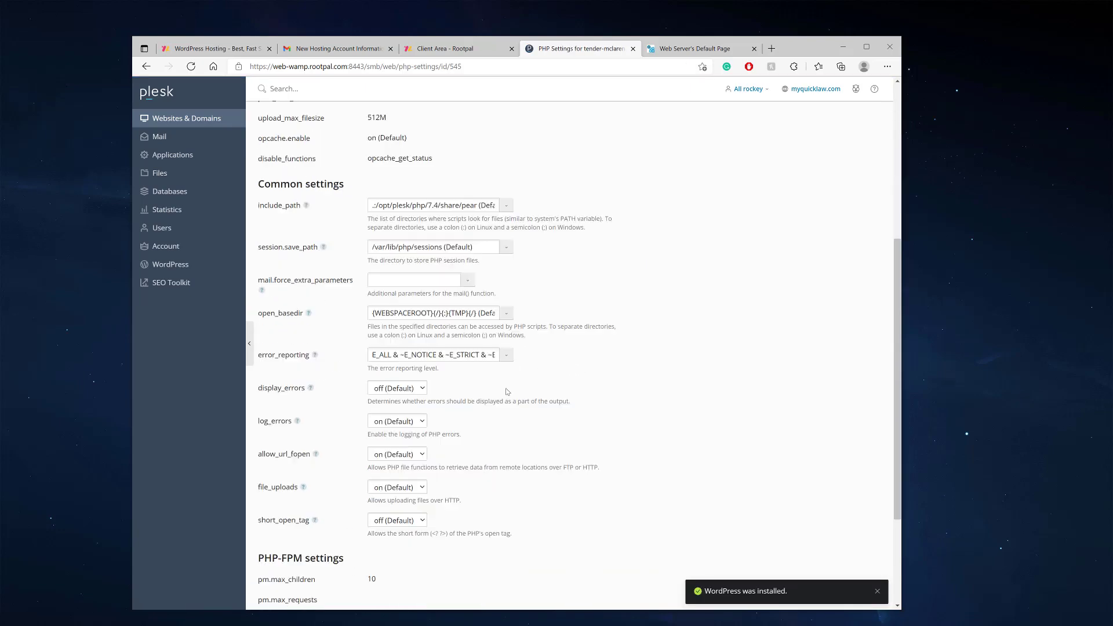
scroll(508, 392, down, 3)
click(427, 555)
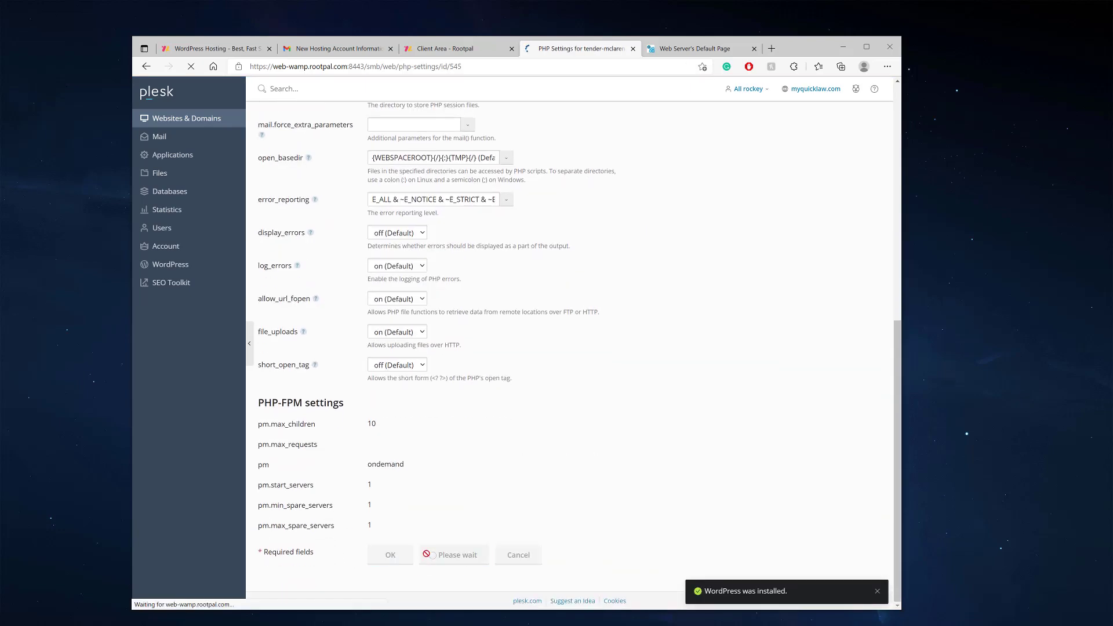
click(390, 554)
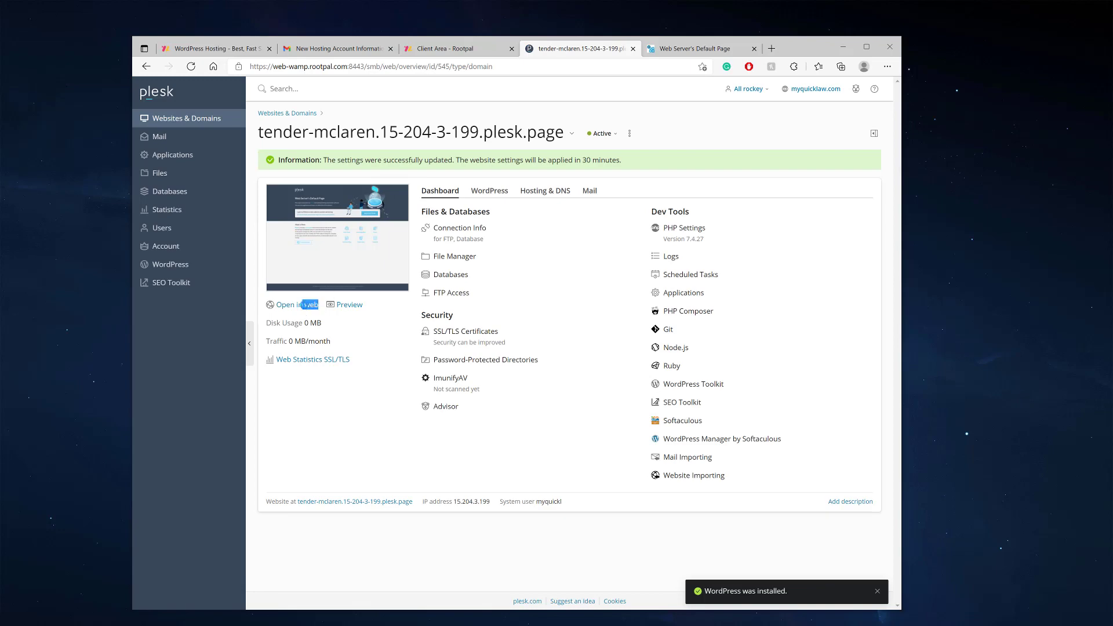
click(296, 305)
Close the duplicate tab, reload until the WordPress 'Hello world!' page shows, then close it
click(191, 67)
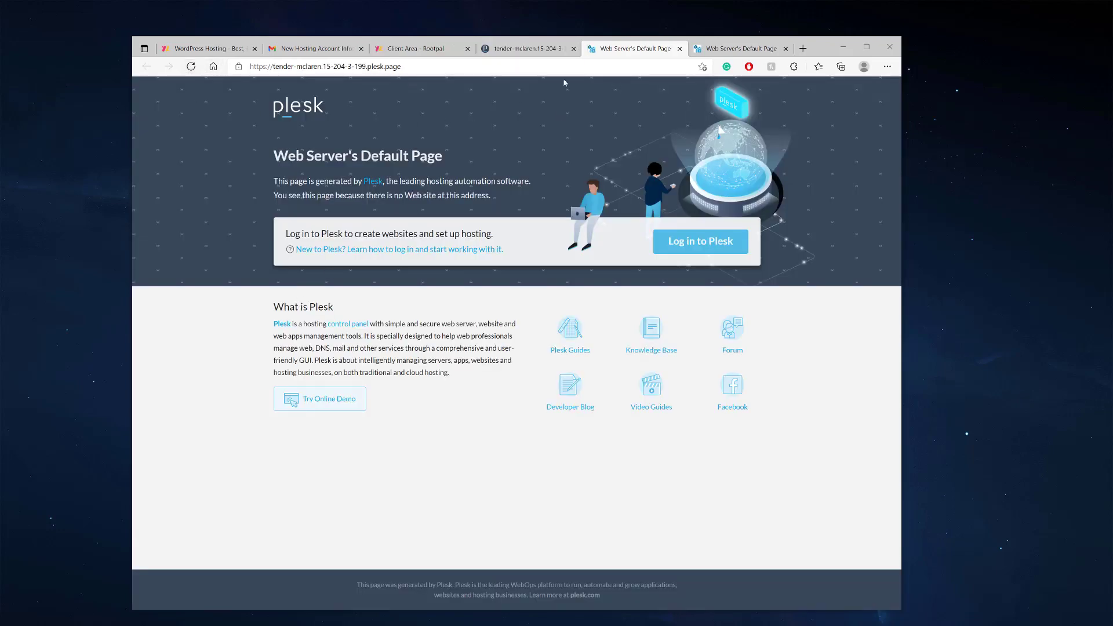
click(679, 48)
click(637, 49)
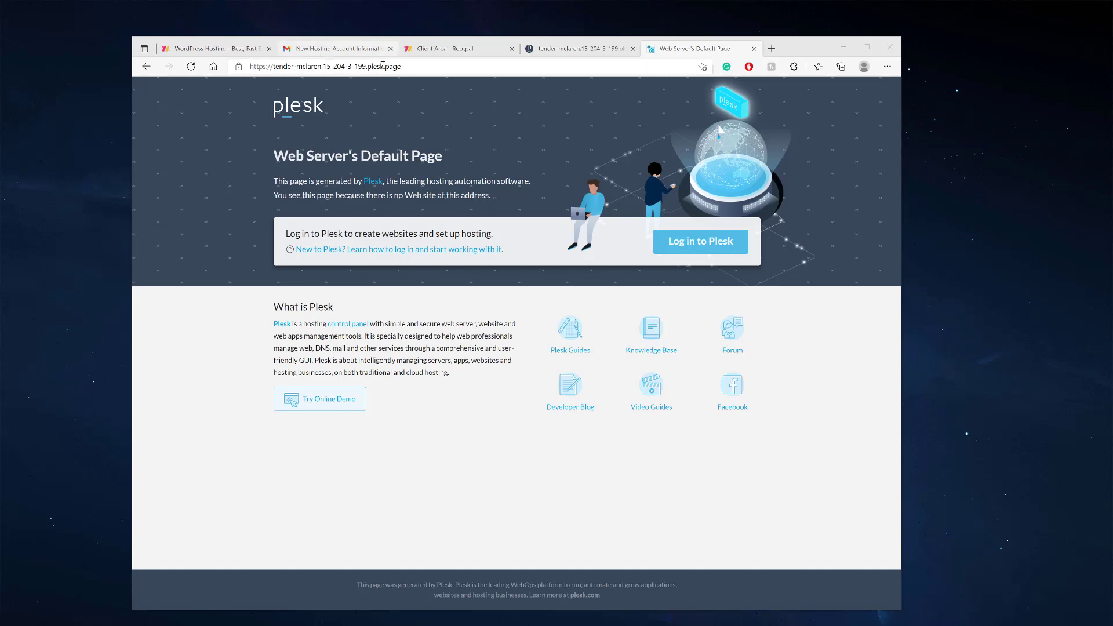
click(192, 67)
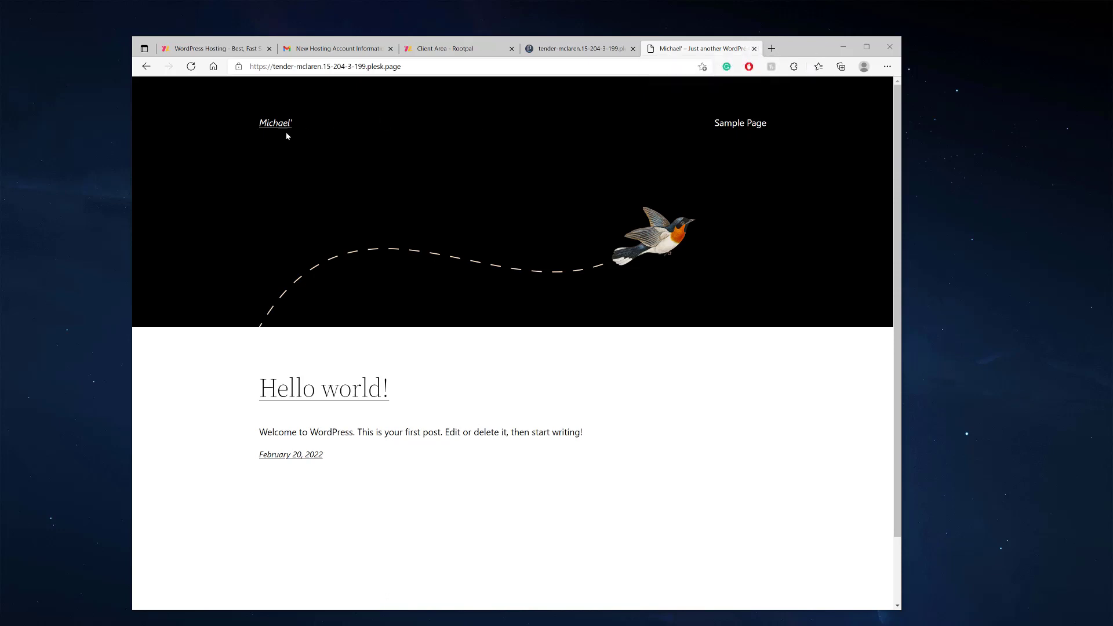
scroll(478, 265, down, 1)
scroll(479, 266, down, 1)
scroll(463, 264, up, 1)
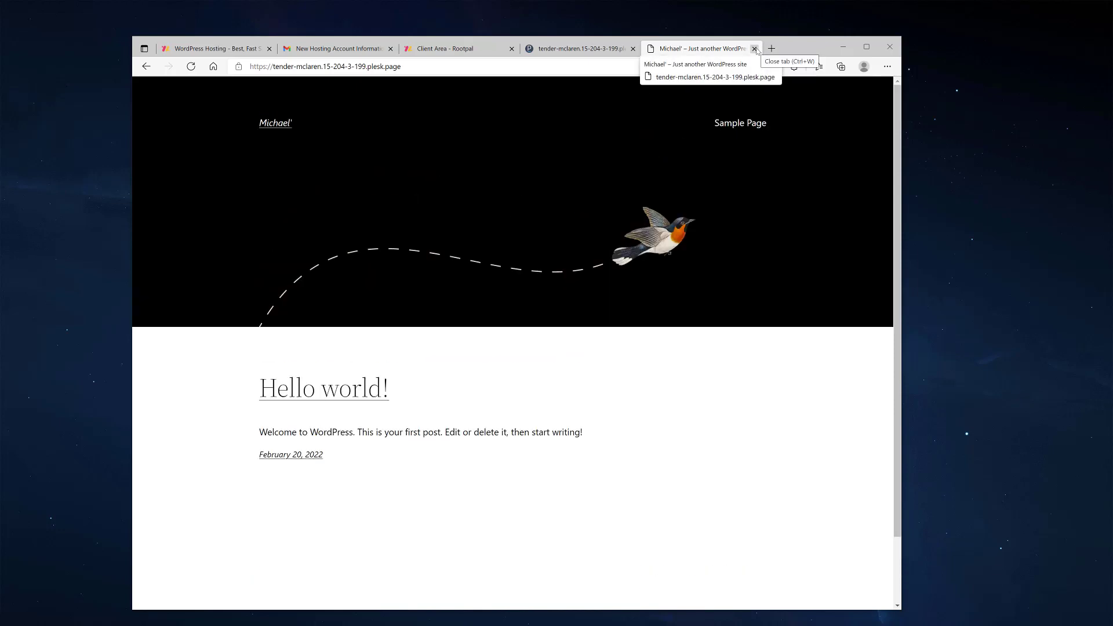
click(755, 48)
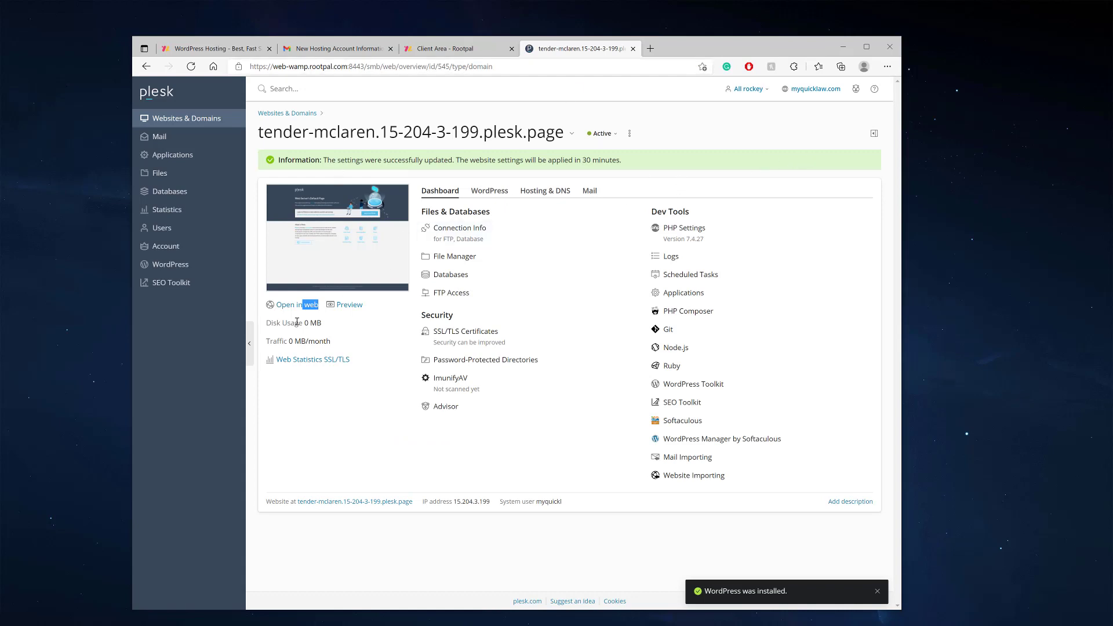
Log in to the tender-mclaren site's WordPress admin from the WordPress Toolkit list
click(182, 265)
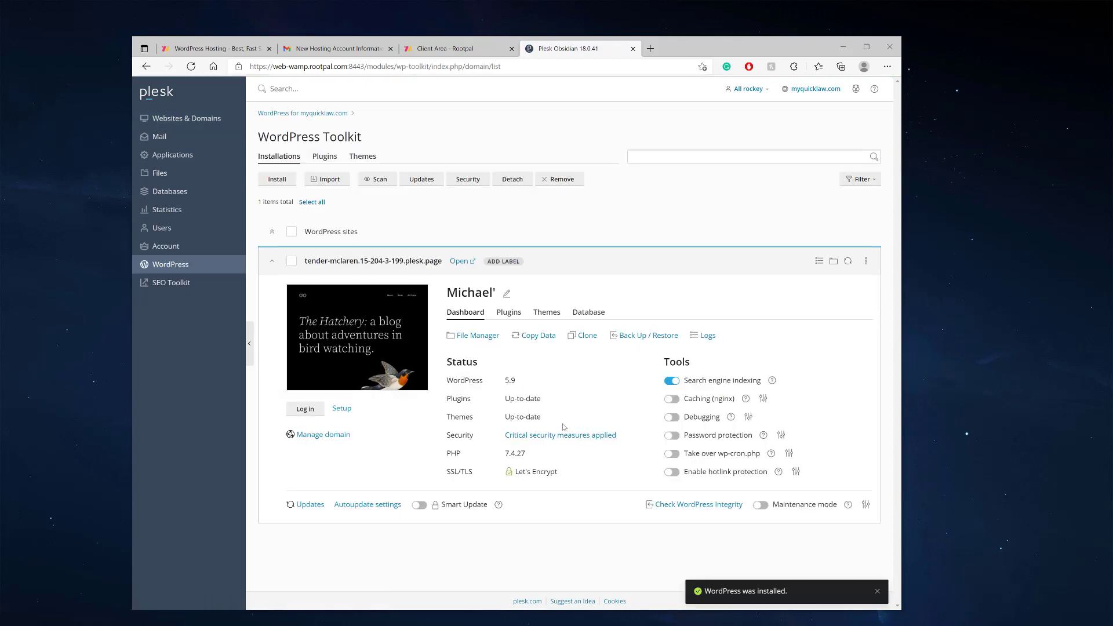
click(305, 409)
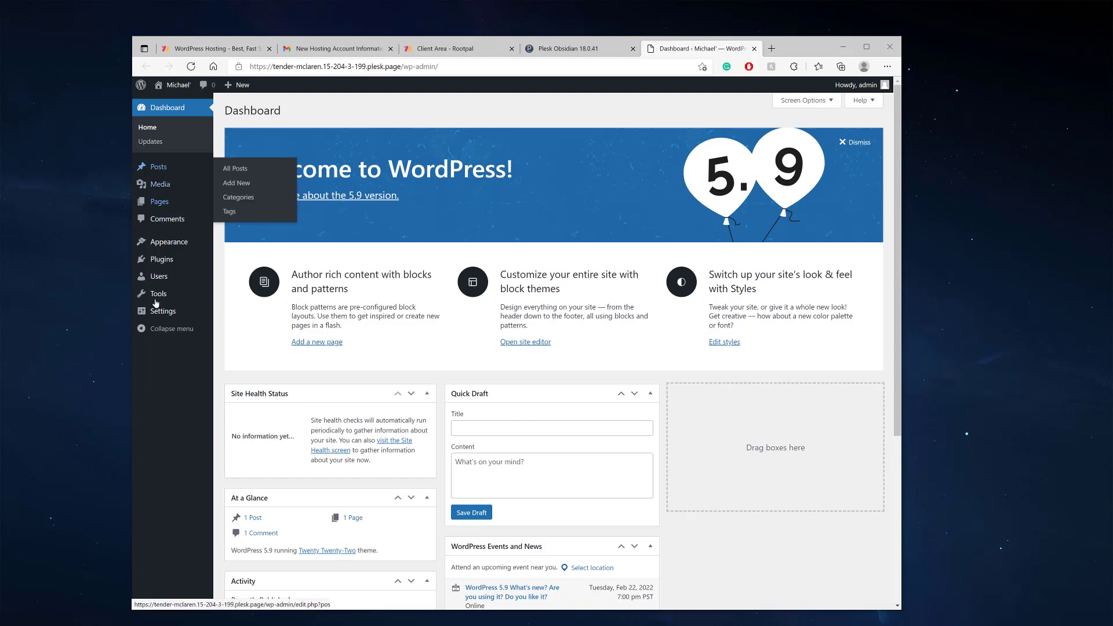
Look over the WordPress admin menus, then switch back to the Plesk tab
mouse_move(170, 259)
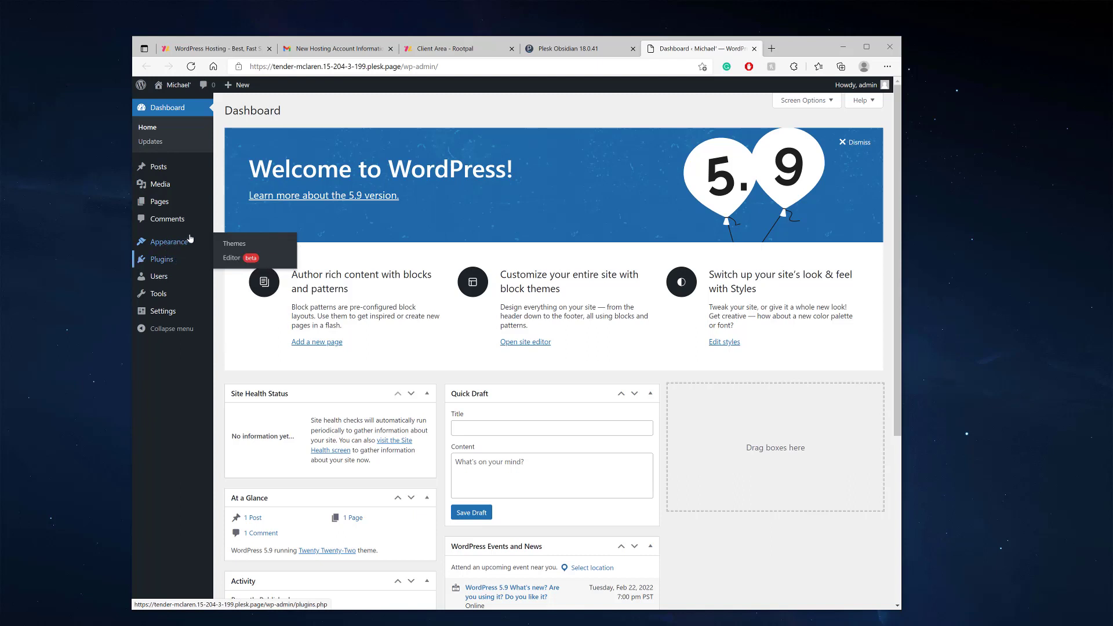
click(571, 49)
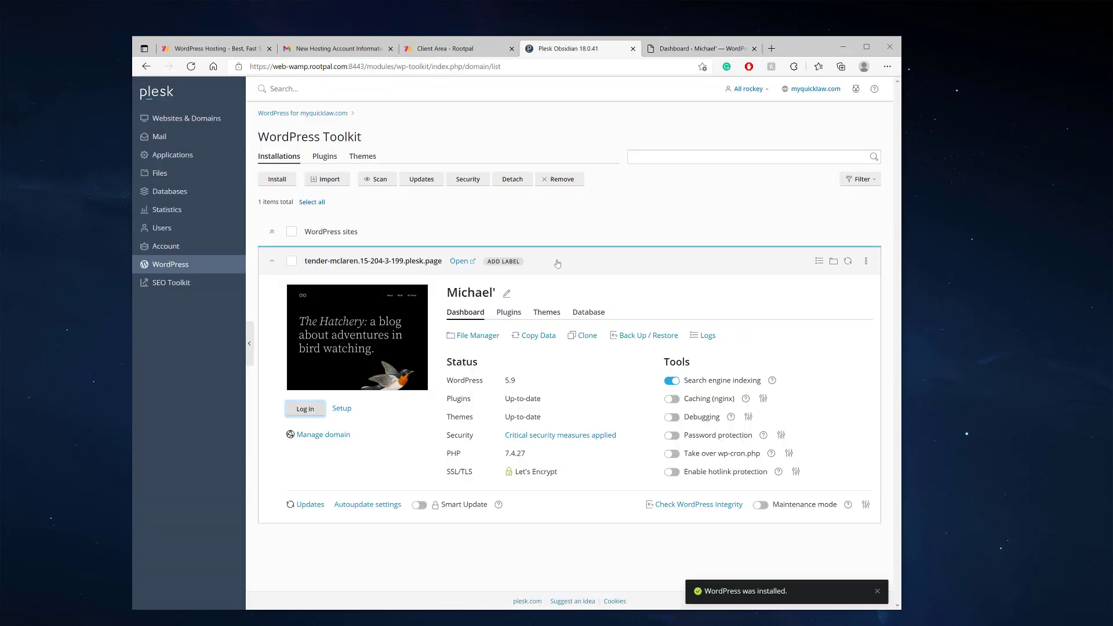
Browse the theme catalogue and install the Hestia 3.0.21 theme on the site
click(545, 313)
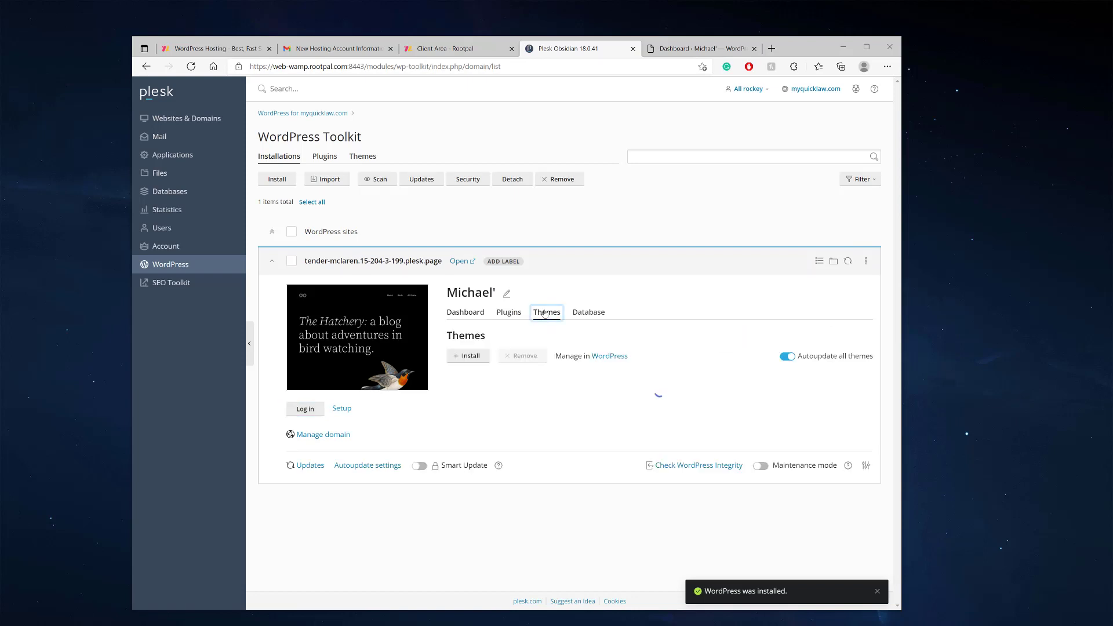
click(468, 356)
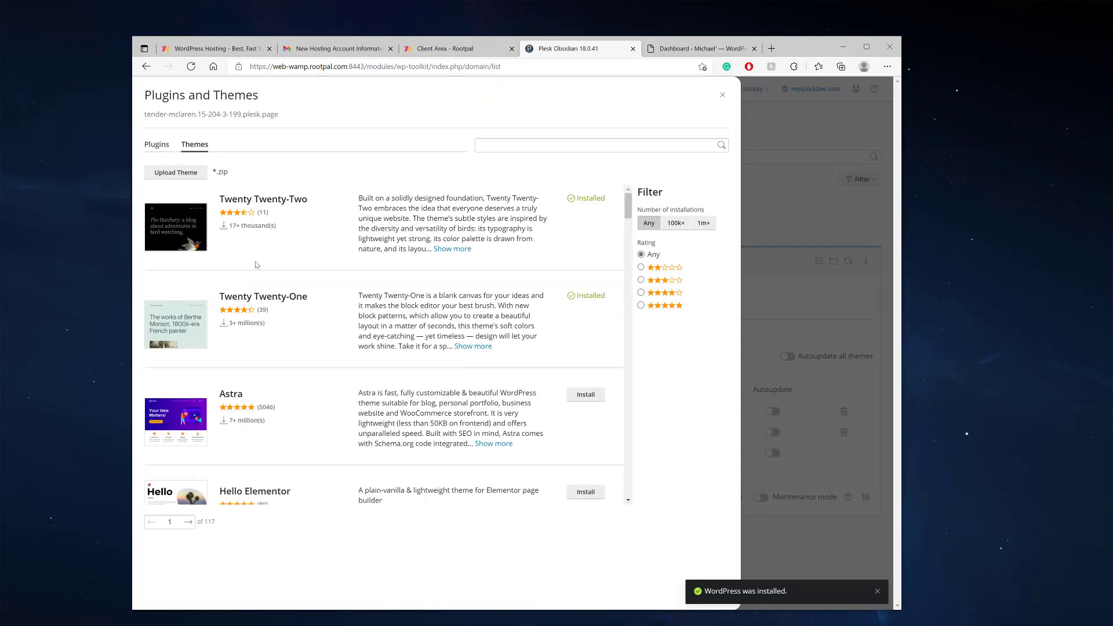
scroll(253, 261, down, 2)
scroll(253, 261, down, 9)
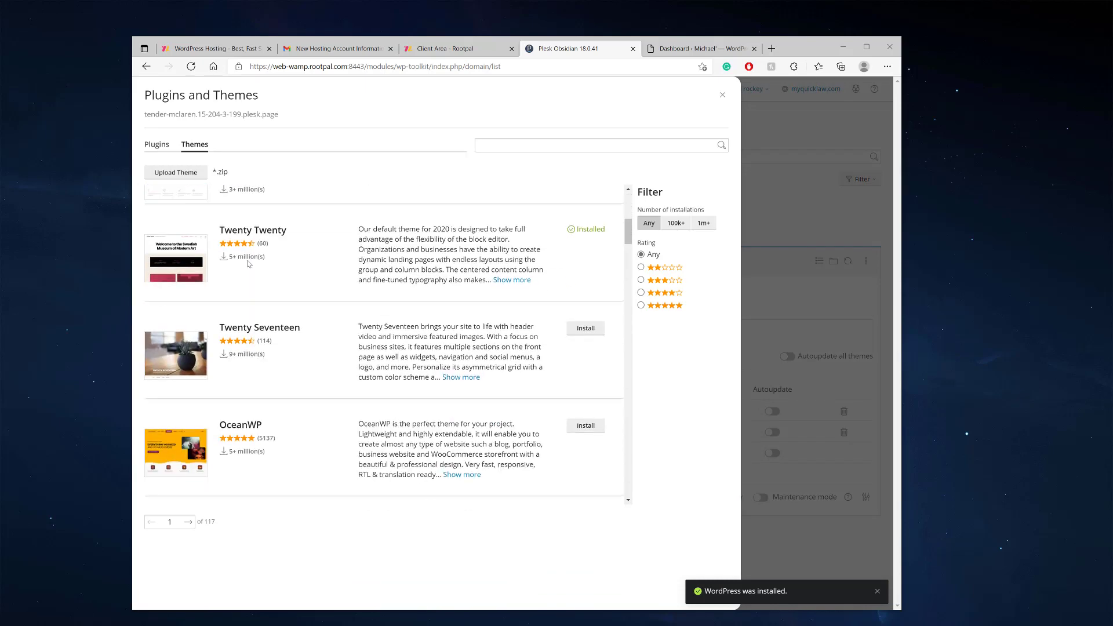
scroll(251, 291, up, 10)
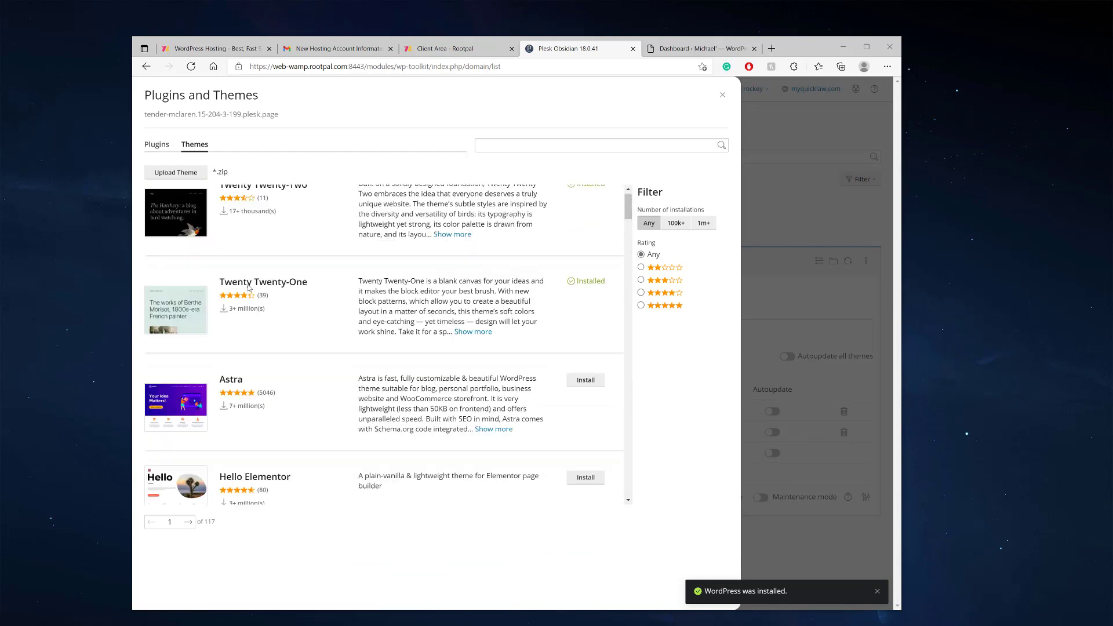
scroll(248, 287, down, 13)
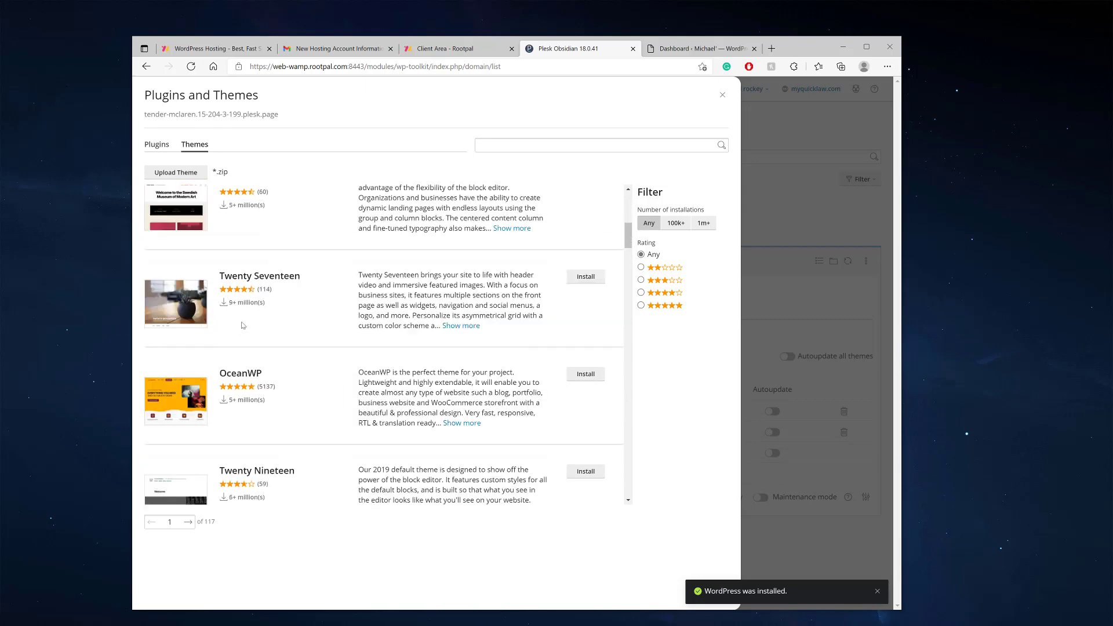
scroll(252, 337, down, 6)
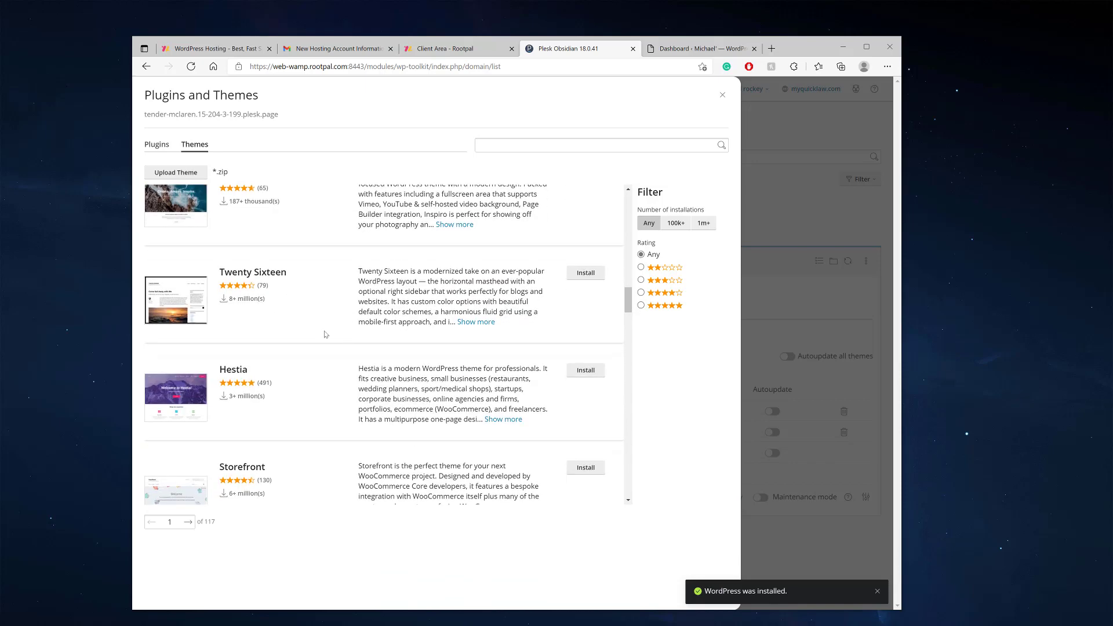
scroll(249, 324, down, 4)
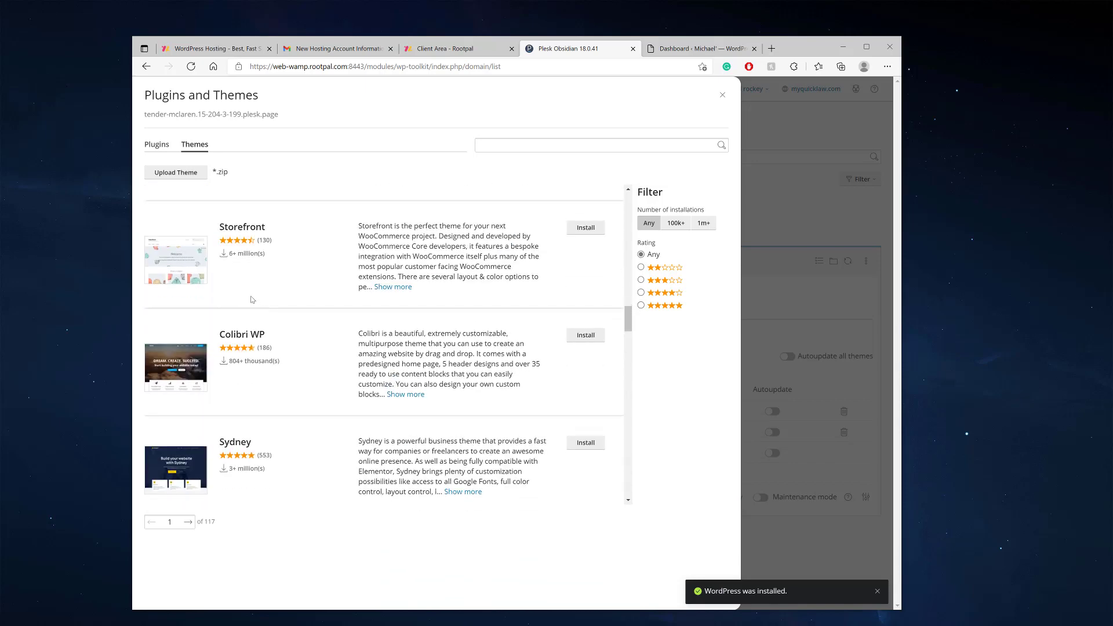
scroll(319, 309, up, 12)
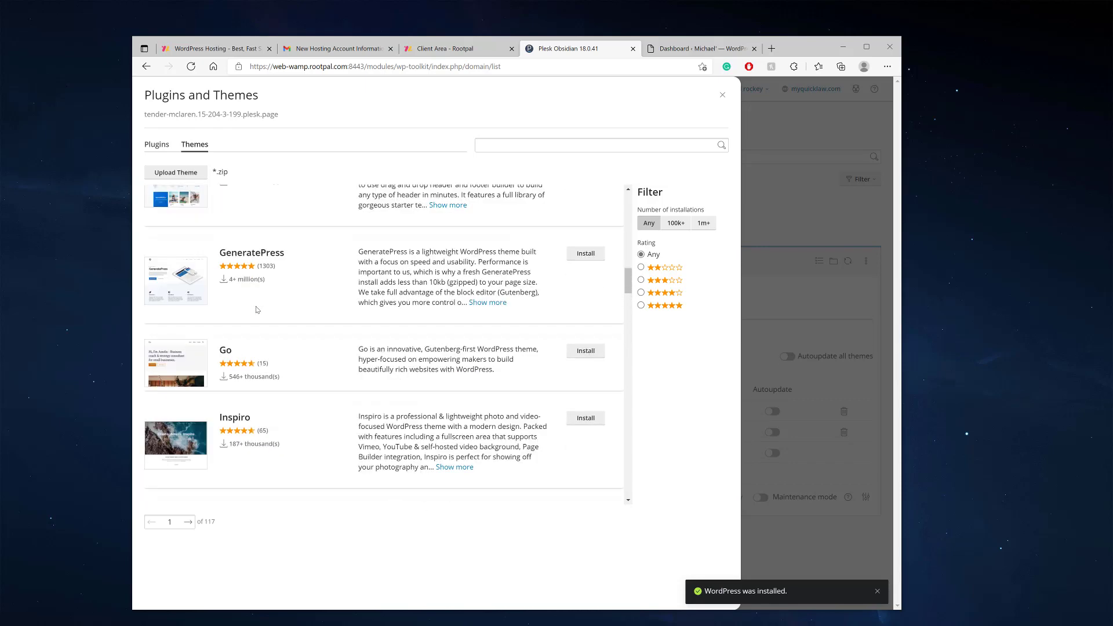
scroll(255, 309, up, 1)
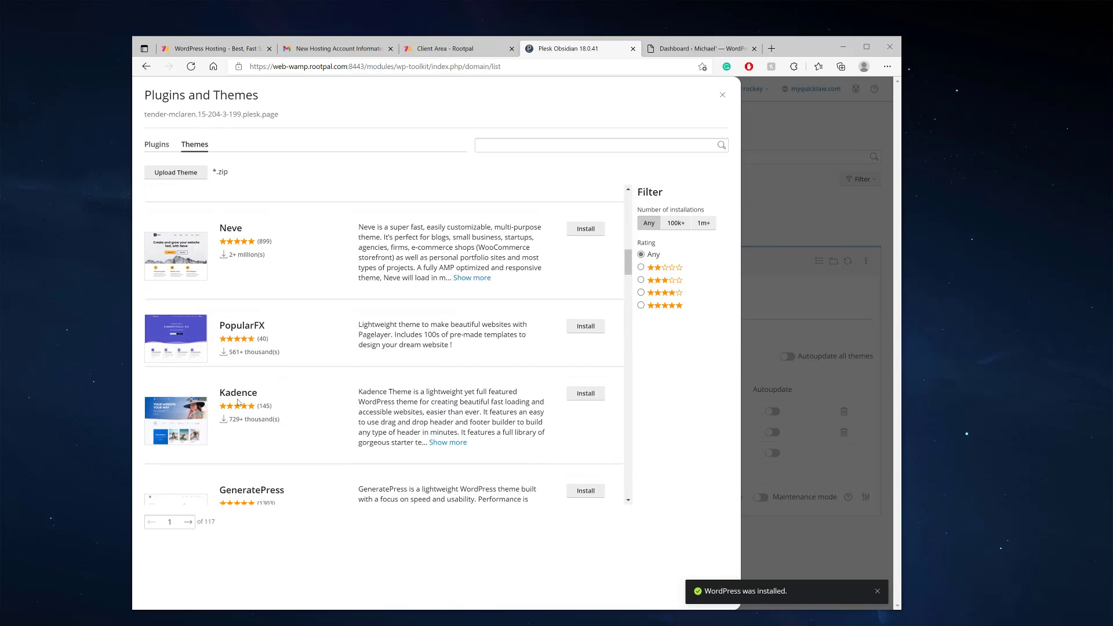
scroll(394, 362, up, 10)
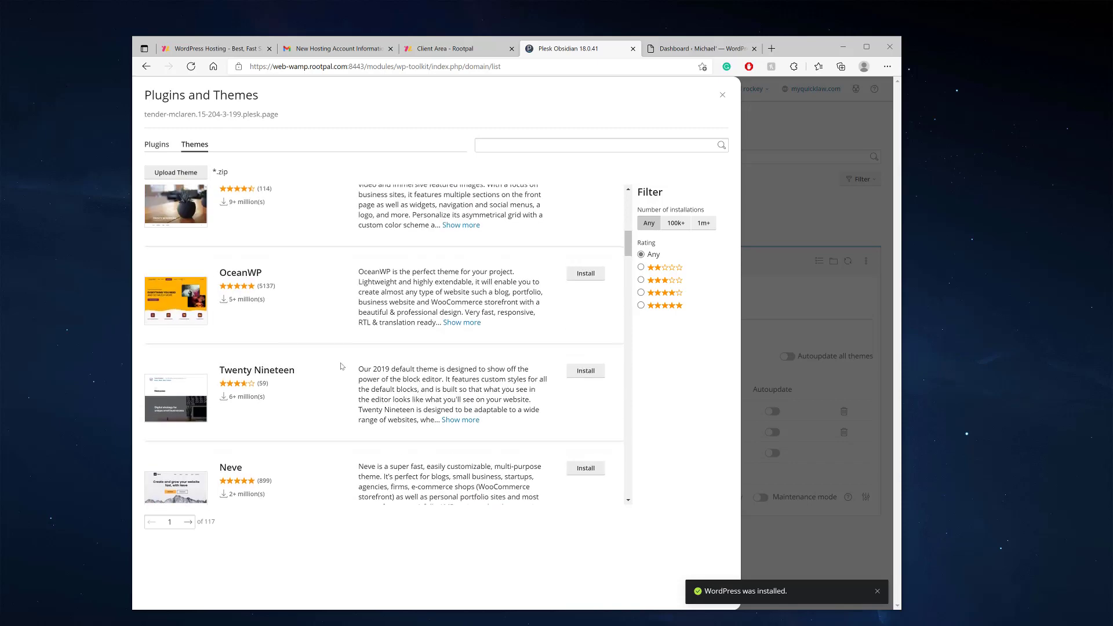
scroll(312, 364, down, 10)
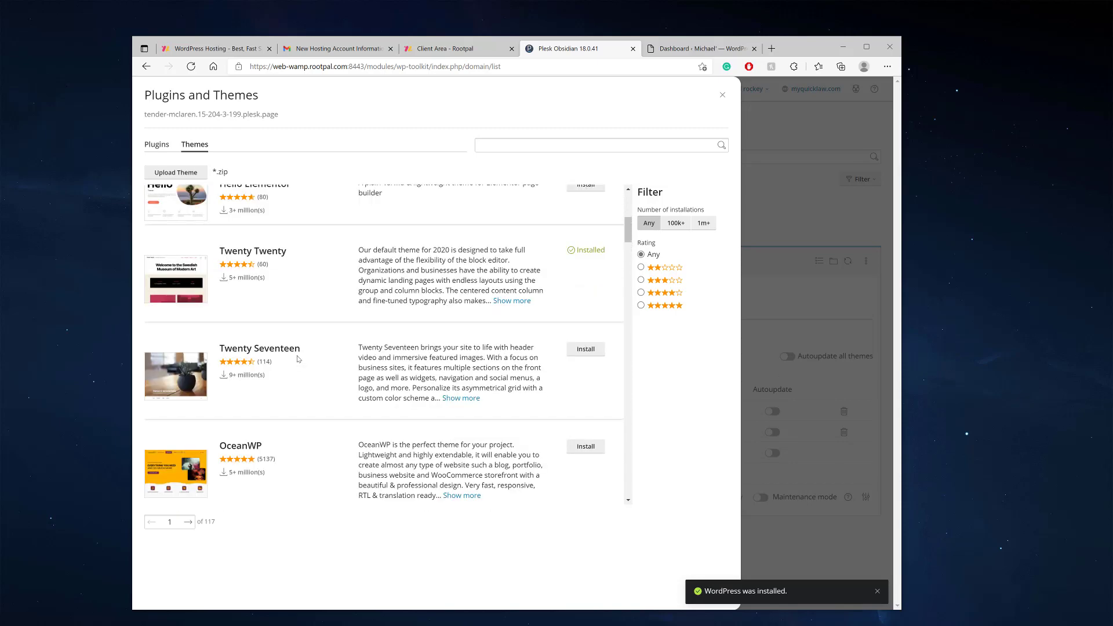
scroll(298, 356, down, 1)
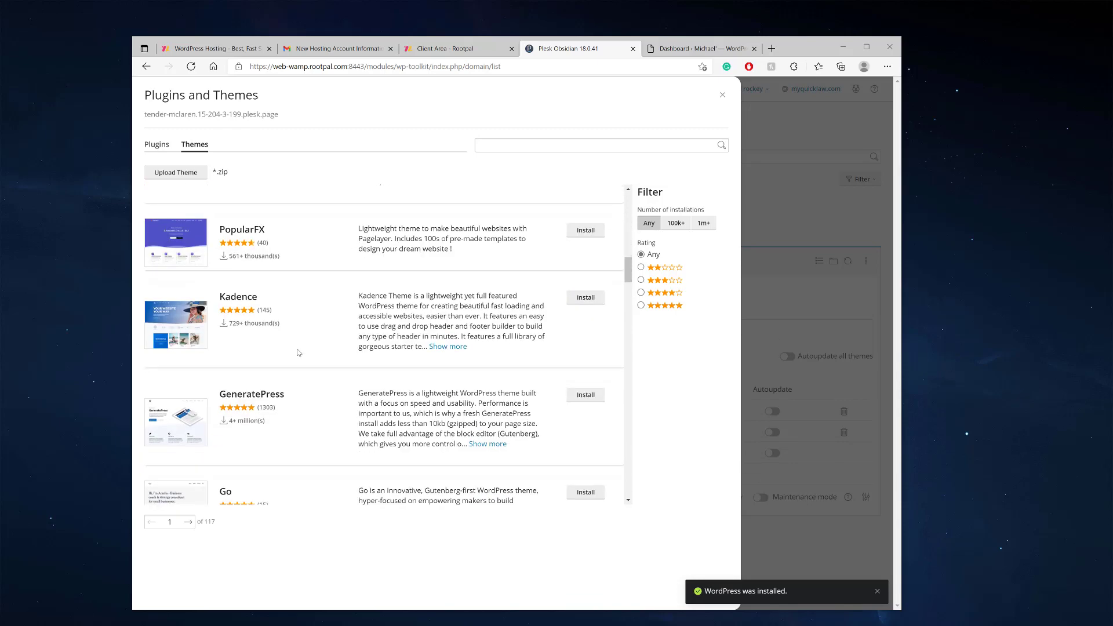
scroll(298, 351, down, 4)
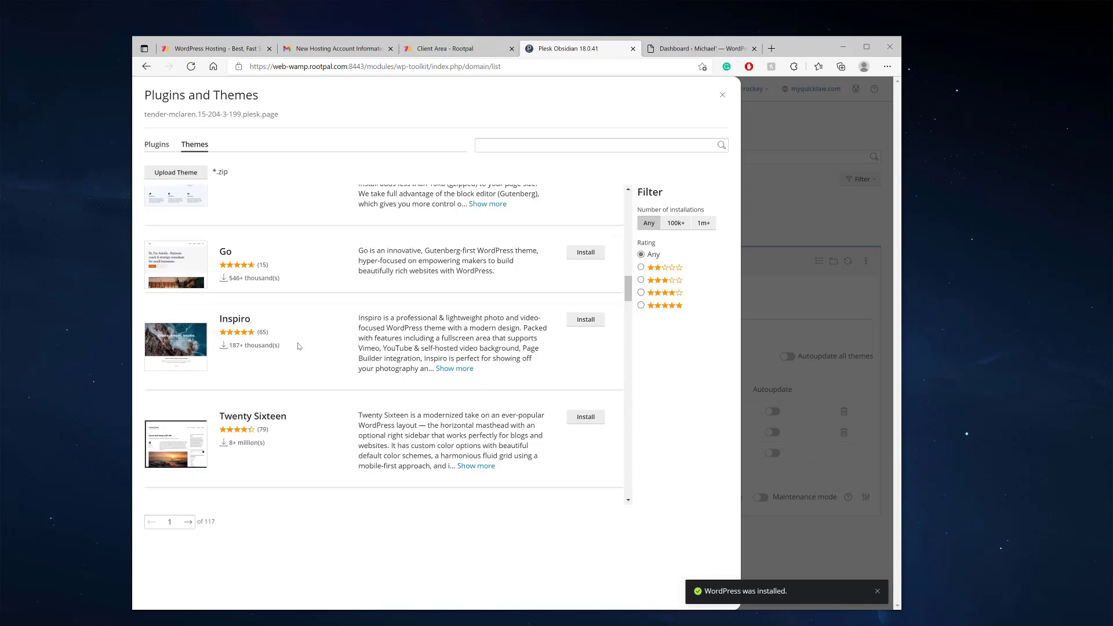
scroll(298, 346, down, 1)
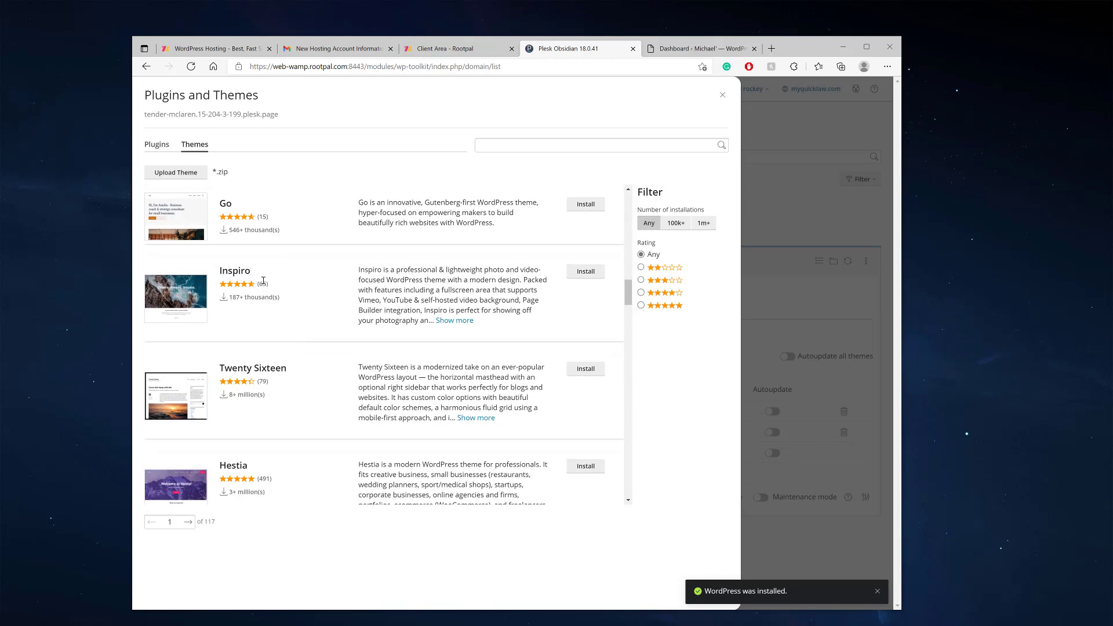
scroll(255, 342, down, 2)
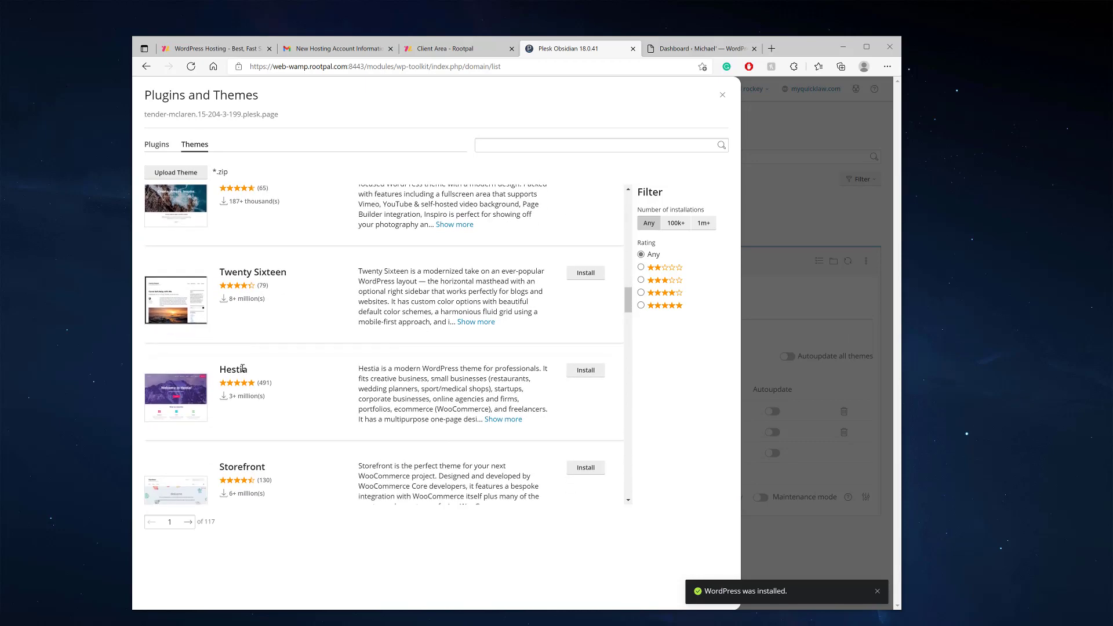
click(581, 372)
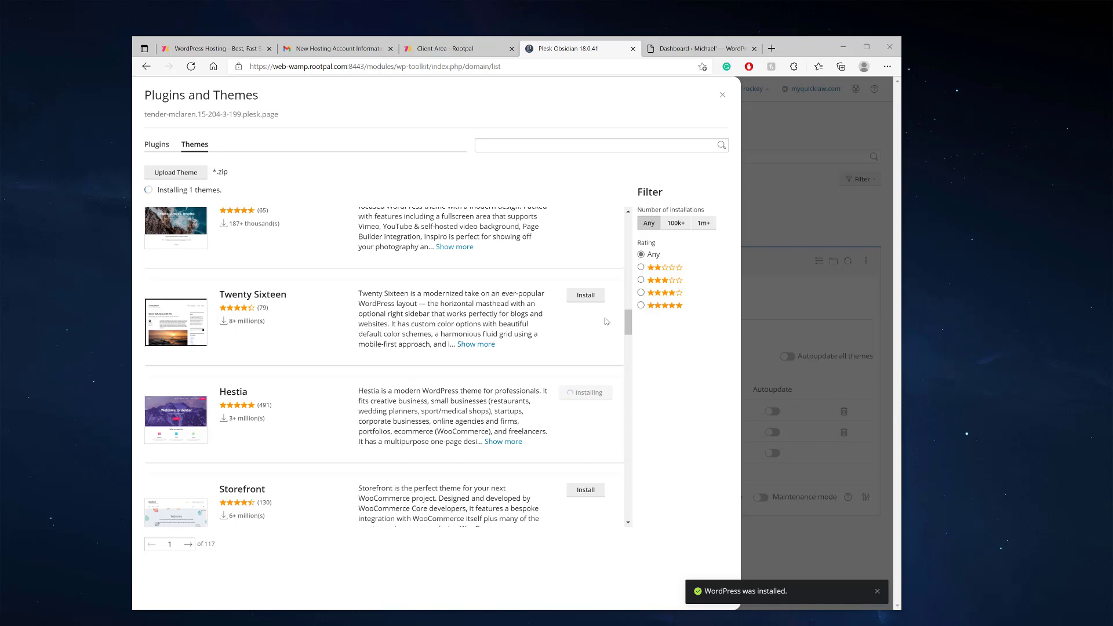
drag(629, 329, 723, 199)
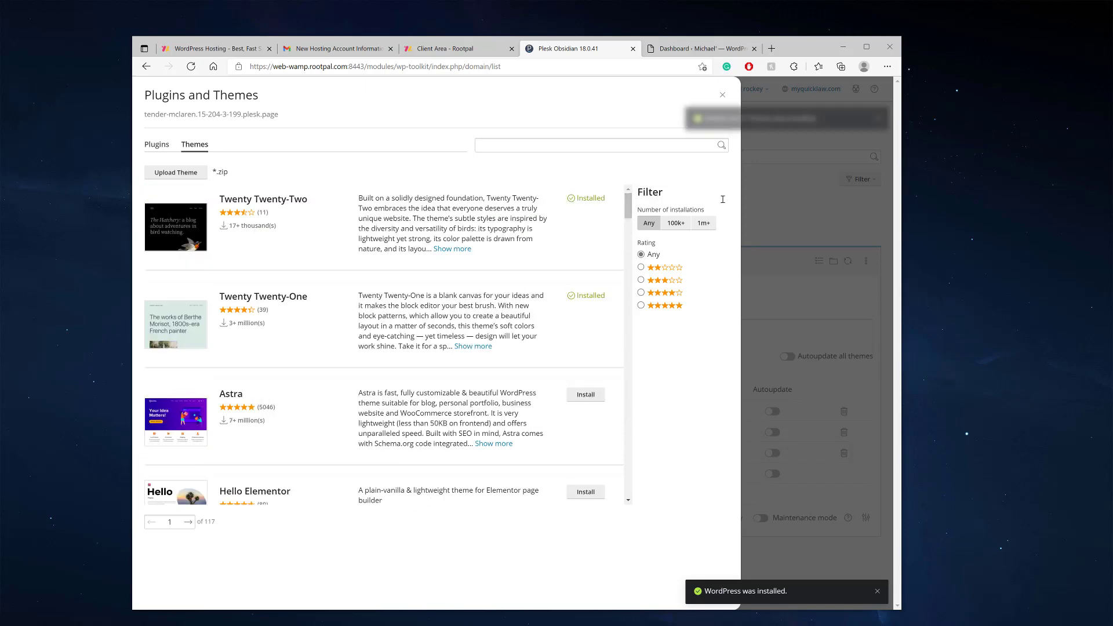
Close the theme catalogue and make Hestia the active theme instead of Twenty Twenty-Two
click(722, 95)
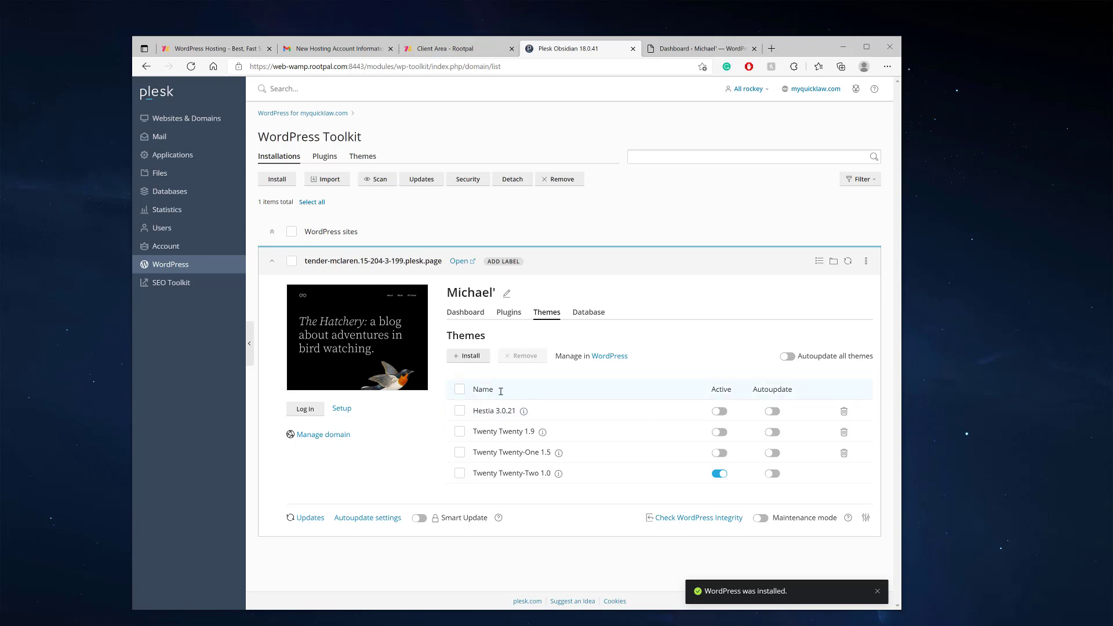
click(720, 413)
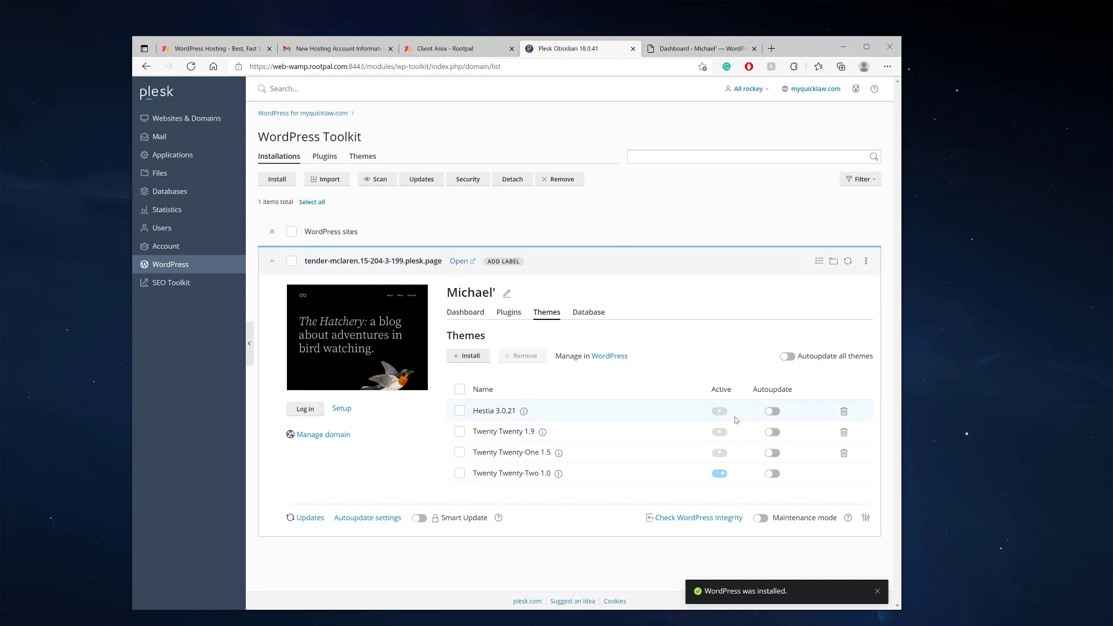
click(721, 411)
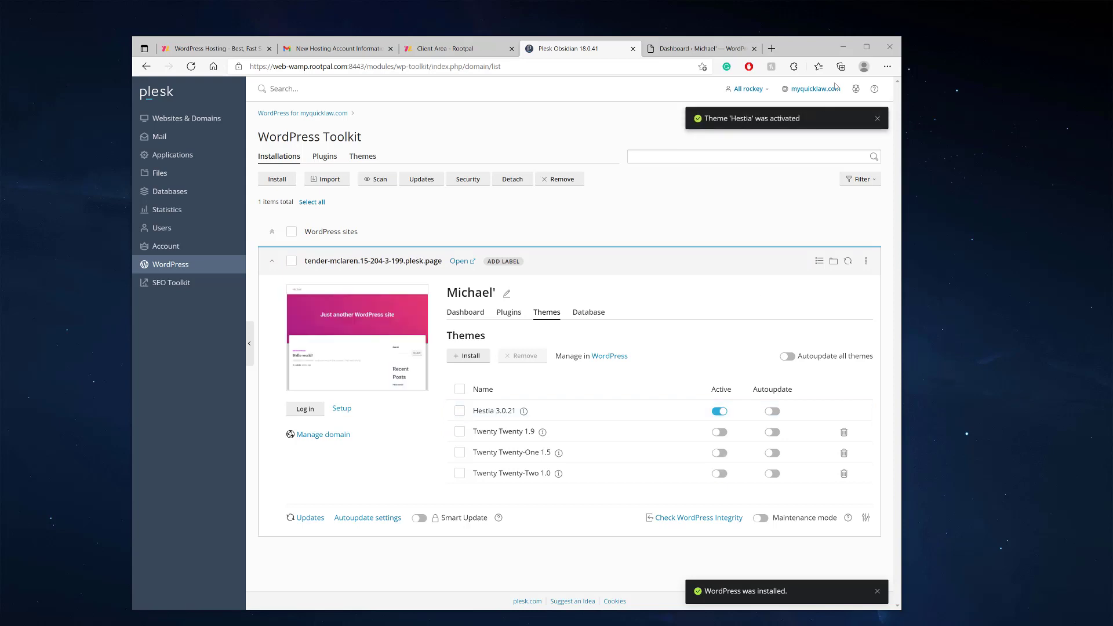
click(878, 118)
Preview the site's pink Hestia header, then open Appearance > Hestia Options (Hestia 3.0.21)
click(675, 50)
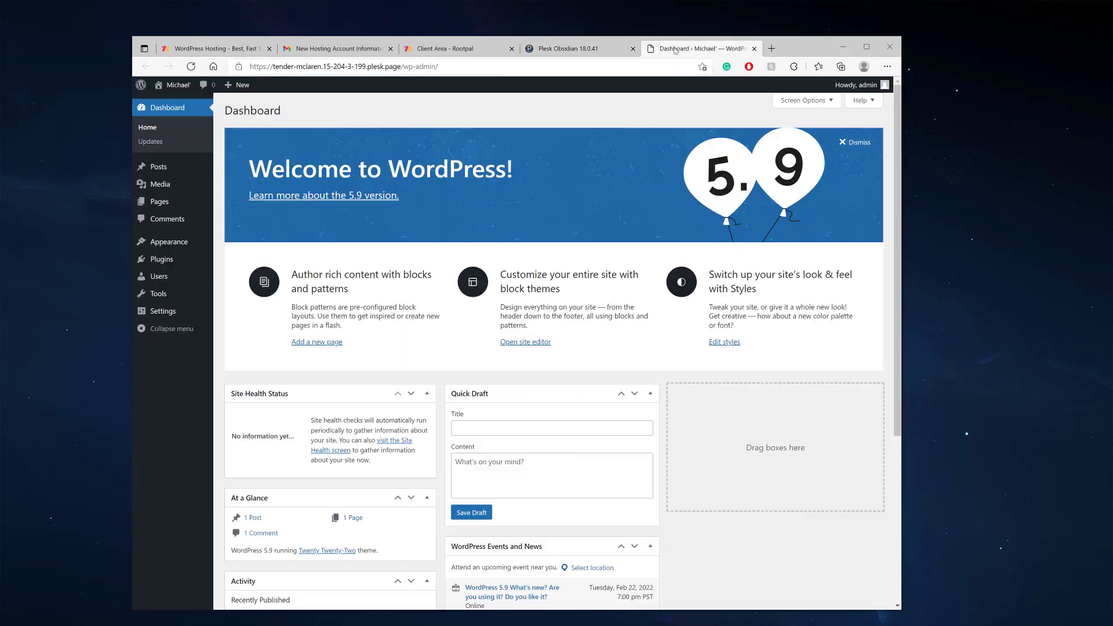
click(172, 107)
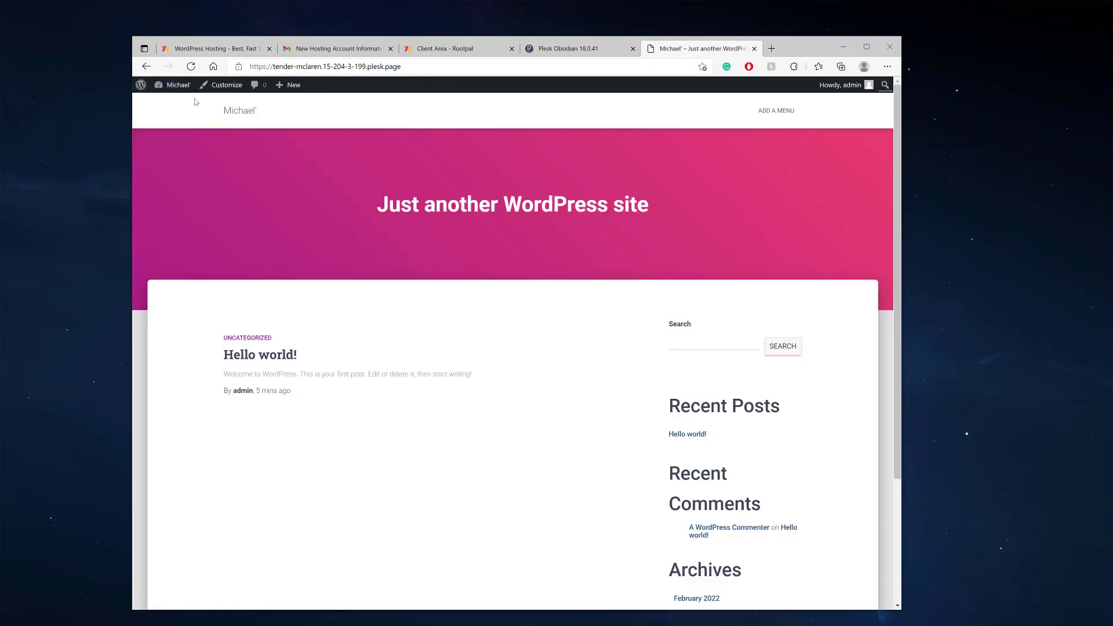
mouse_move(174, 85)
click(174, 104)
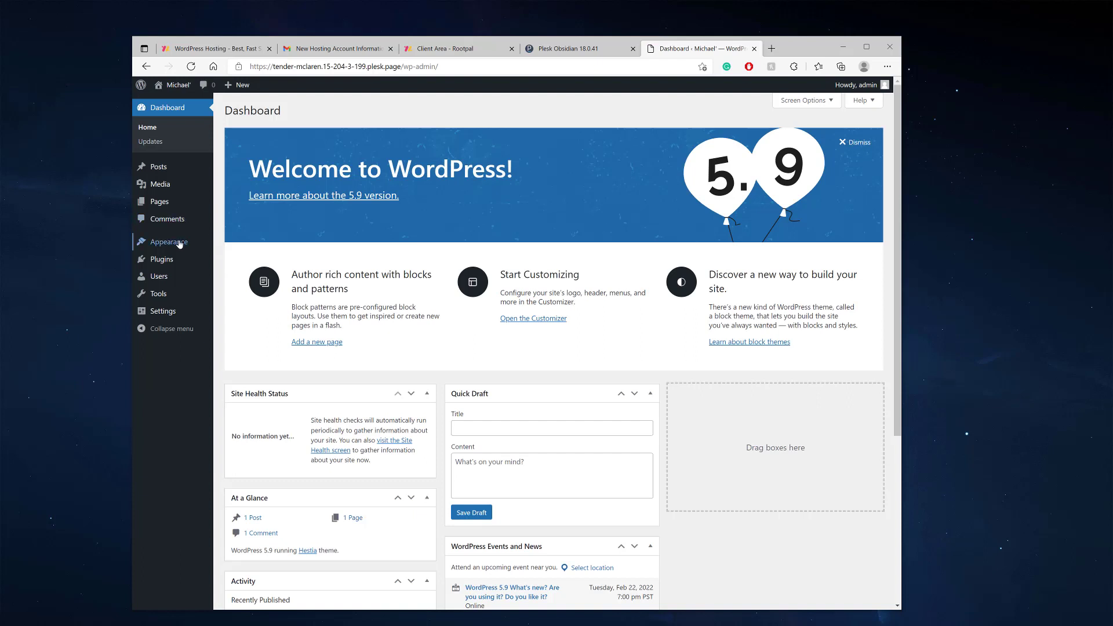
mouse_move(180, 243)
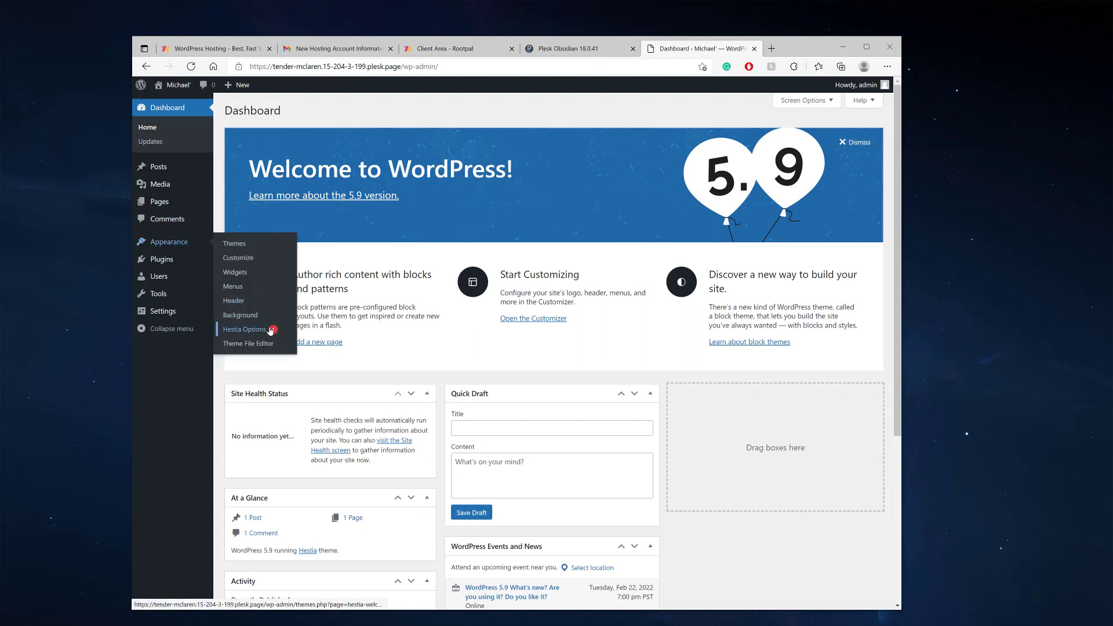
click(251, 336)
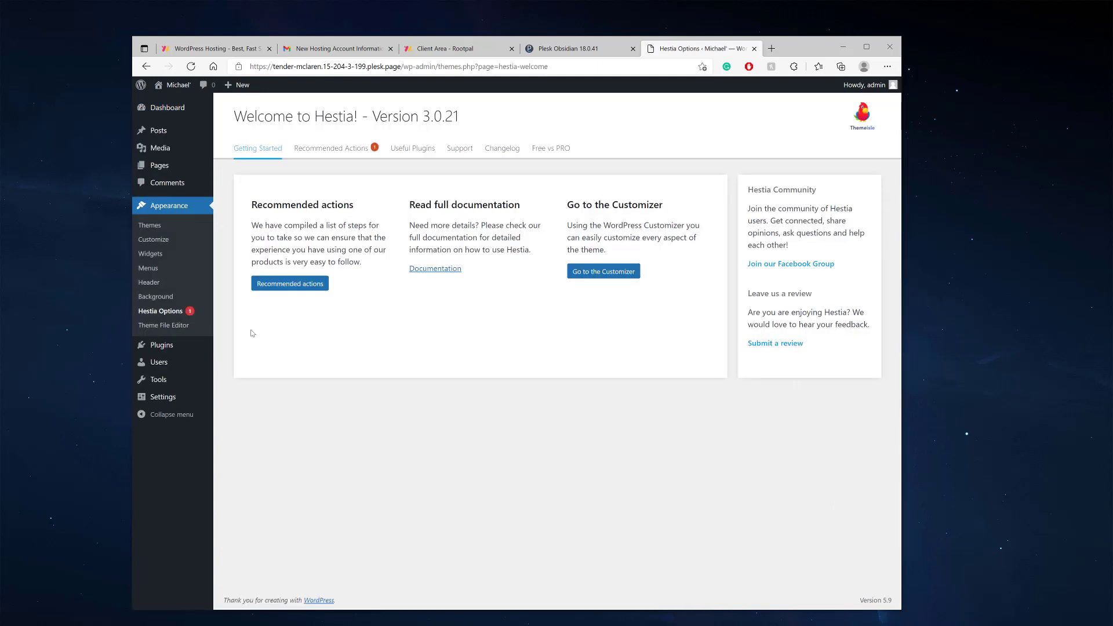
Install and activate OrbitFox from Hestia's recommended actions, then go to Orbit Fox > Template Directory
click(295, 289)
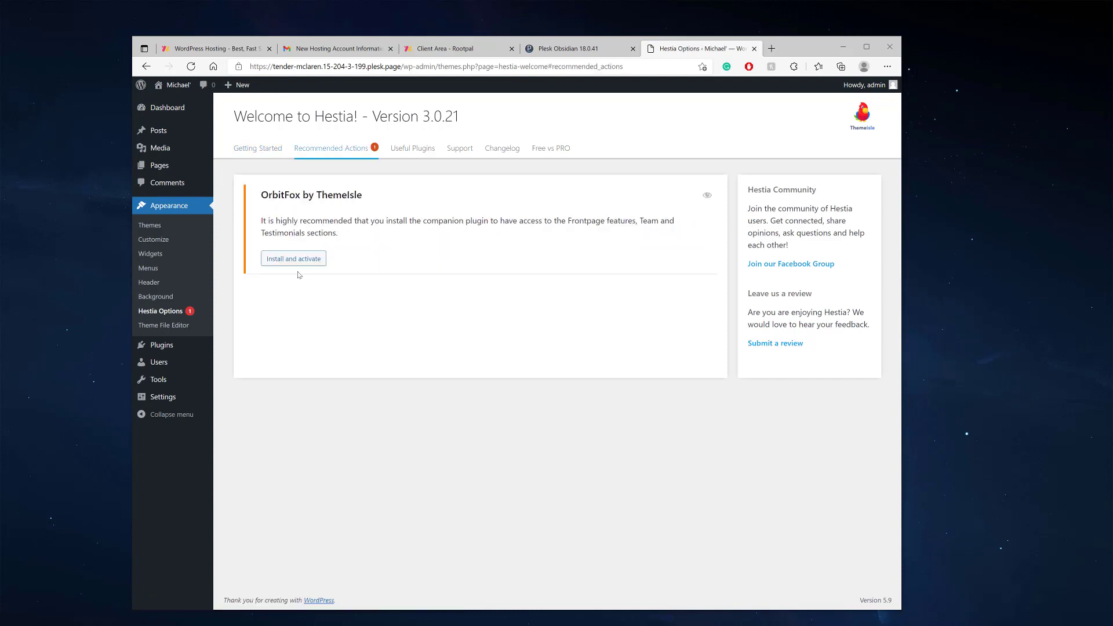
click(291, 261)
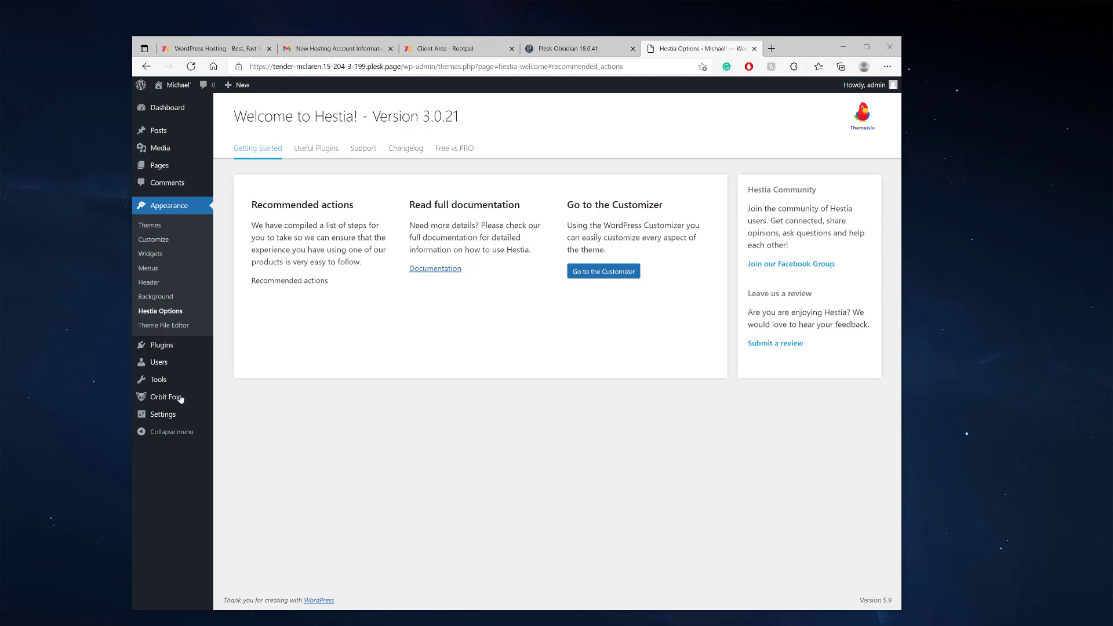
mouse_move(180, 398)
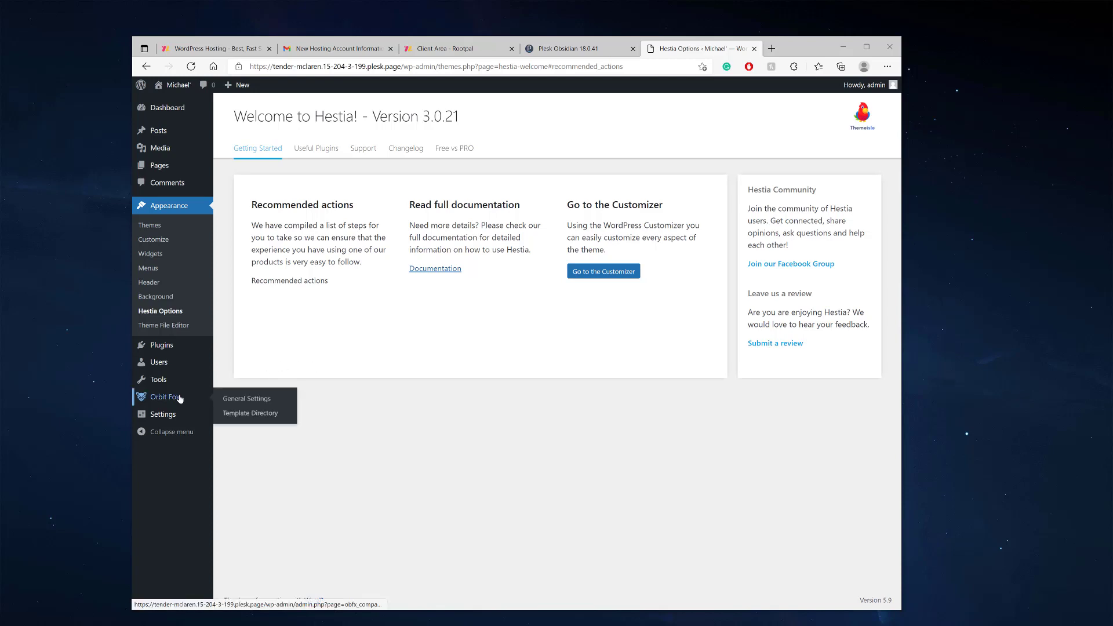
click(262, 414)
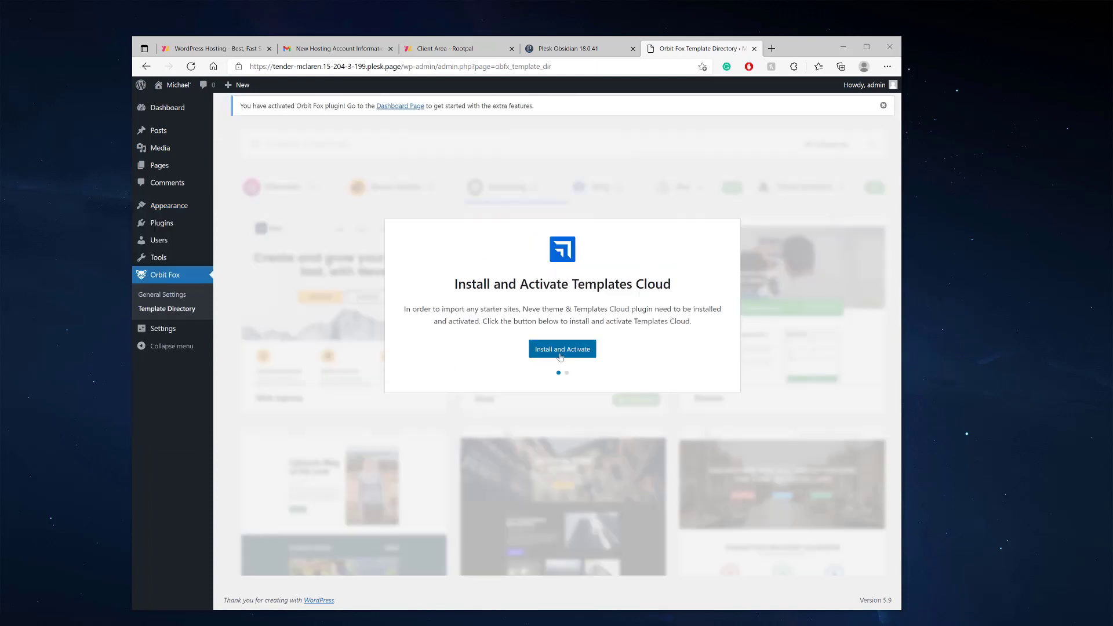
Install and activate the Templates Cloud plugin, followed by the Neve theme
click(560, 355)
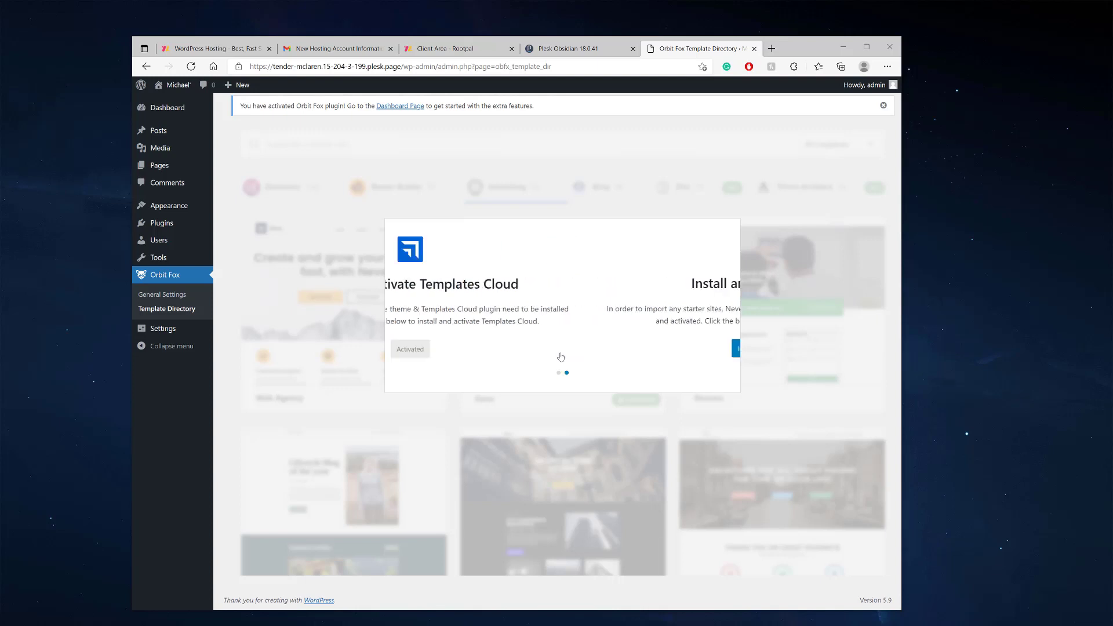
click(561, 350)
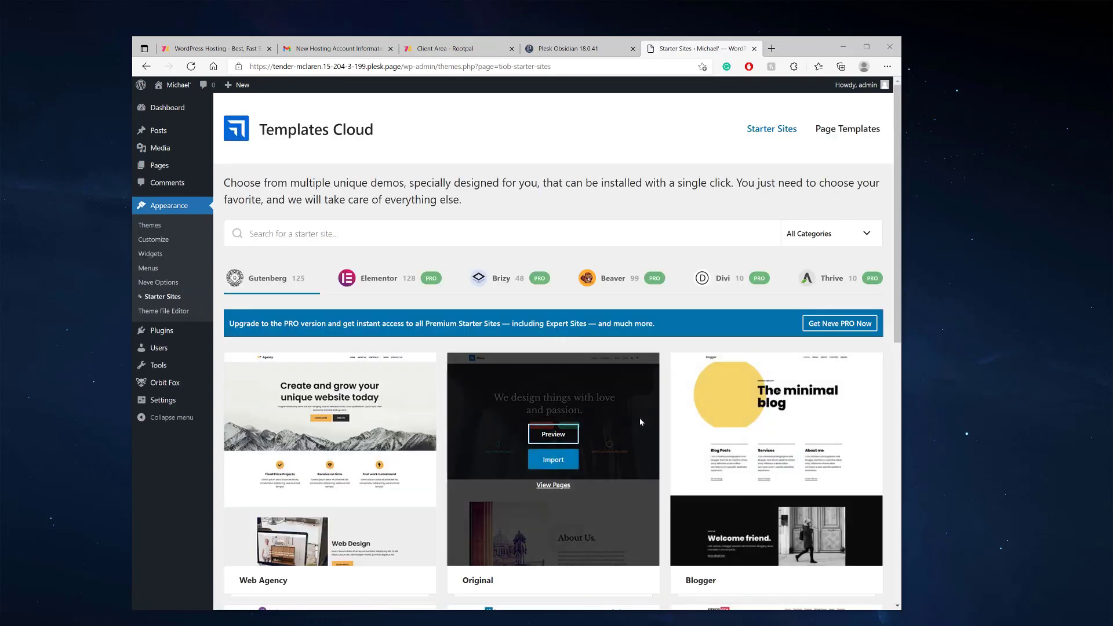
mouse_move(587, 374)
scroll(562, 367, down, 5)
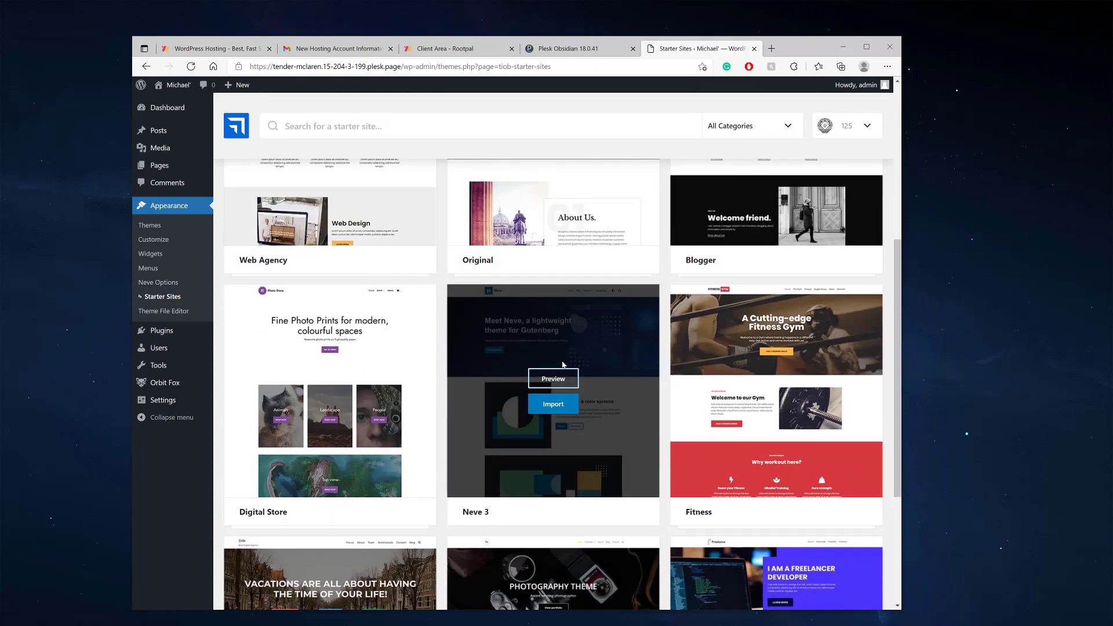
scroll(383, 302, up, 5)
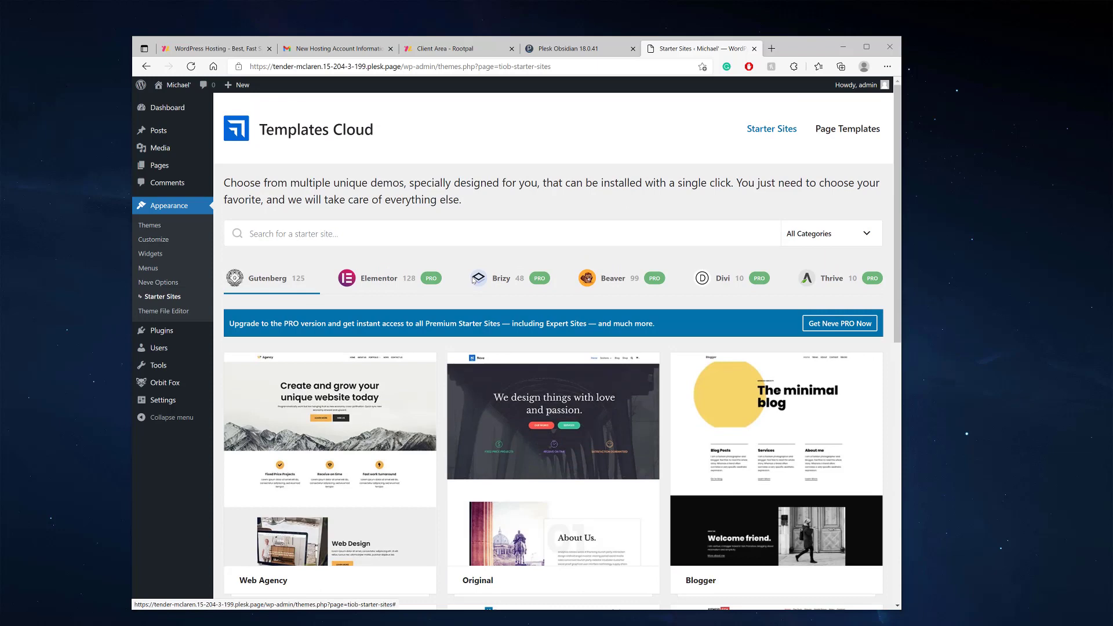
scroll(599, 387, down, 7)
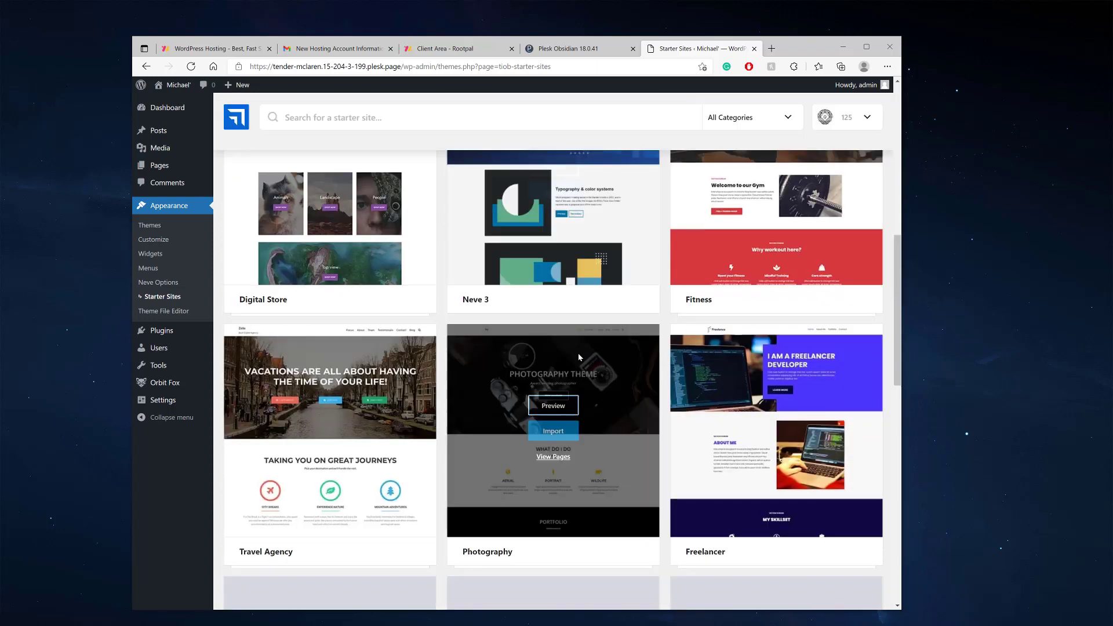
scroll(579, 343, down, 3)
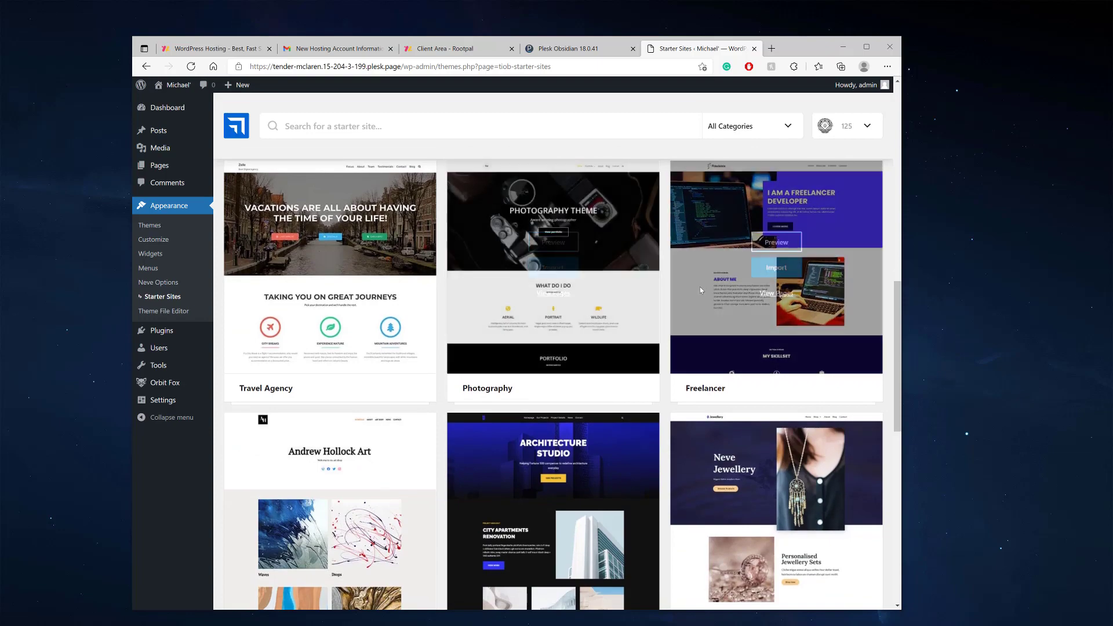
scroll(363, 286, up, 10)
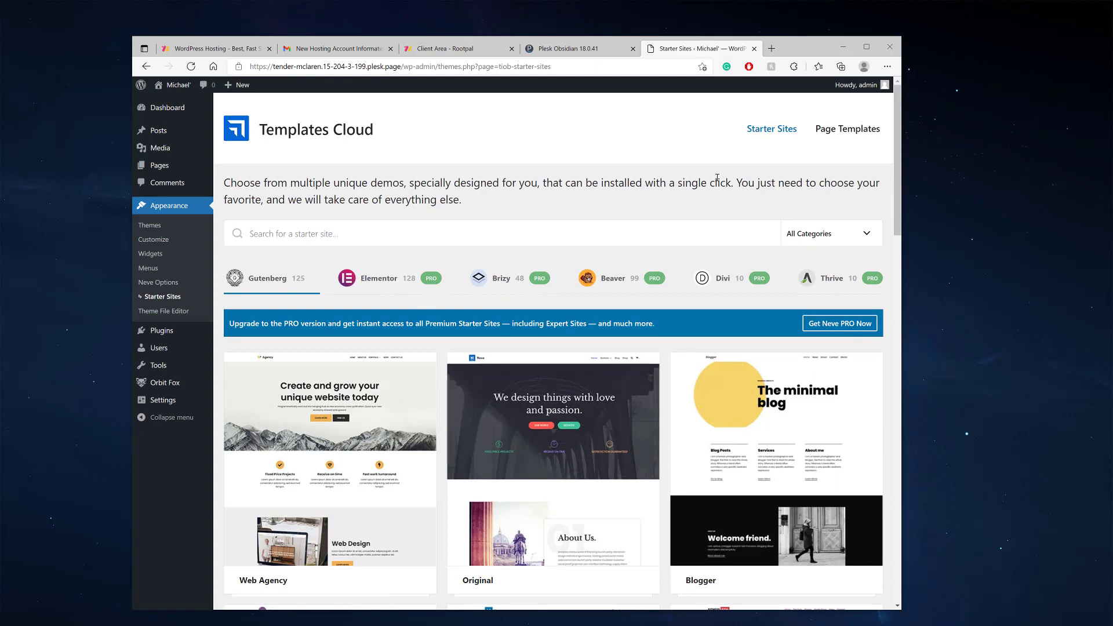
Search Bing for 'themeforest' in a new tab and open themeforest.net
click(772, 48)
text(themeforest)
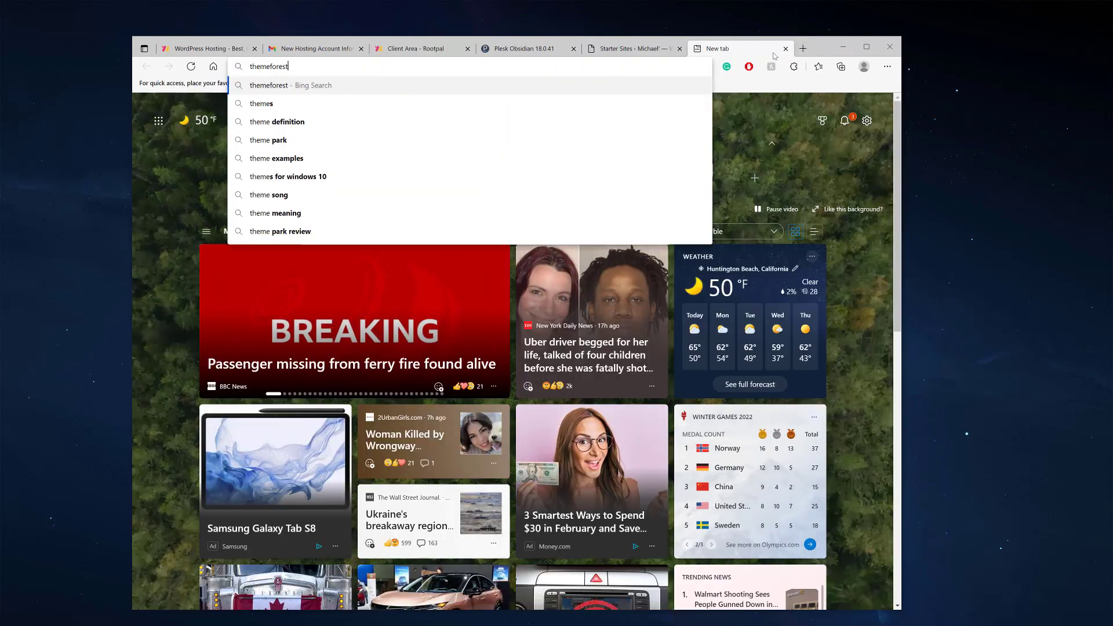
key(Return)
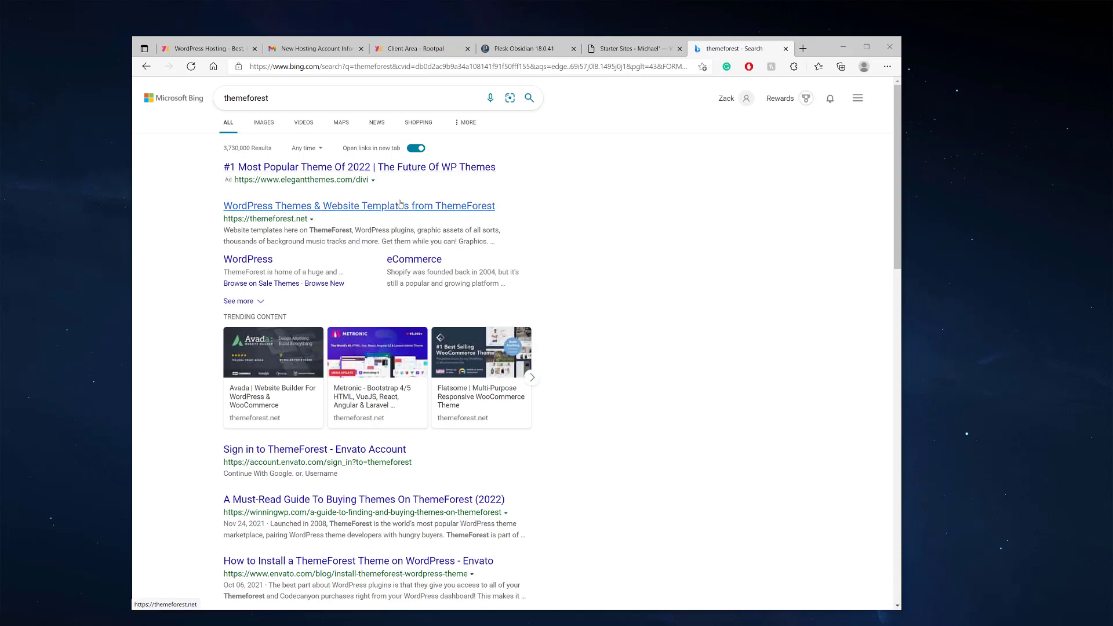
click(400, 206)
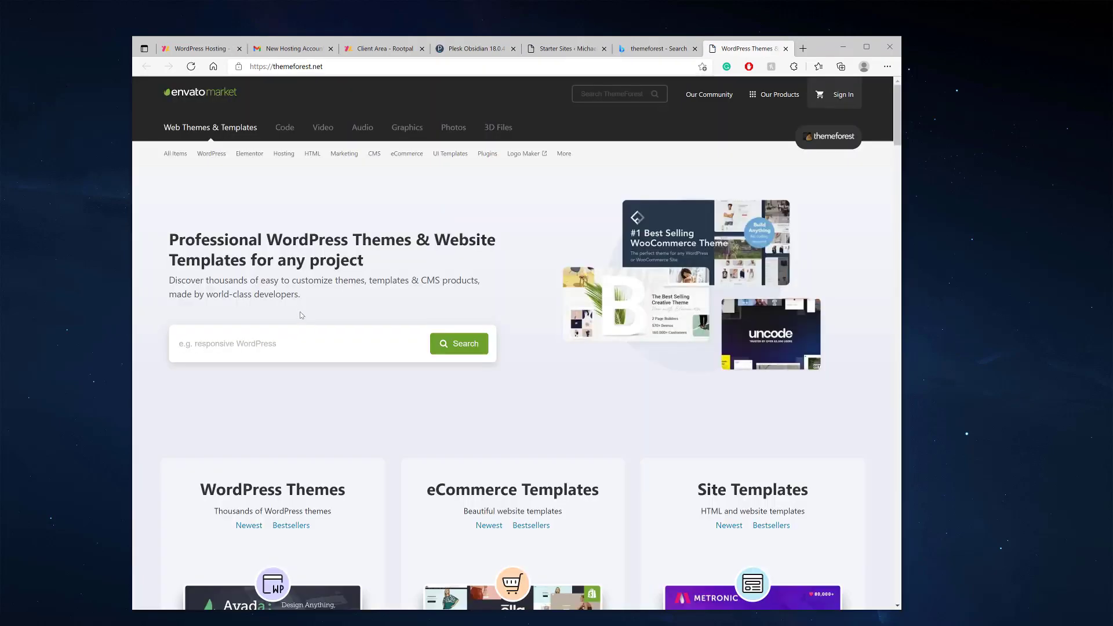
Browse ThemeForest's popular WordPress themes, priced about $29–$69, then close the tab
scroll(337, 281, down, 5)
scroll(338, 280, up, 5)
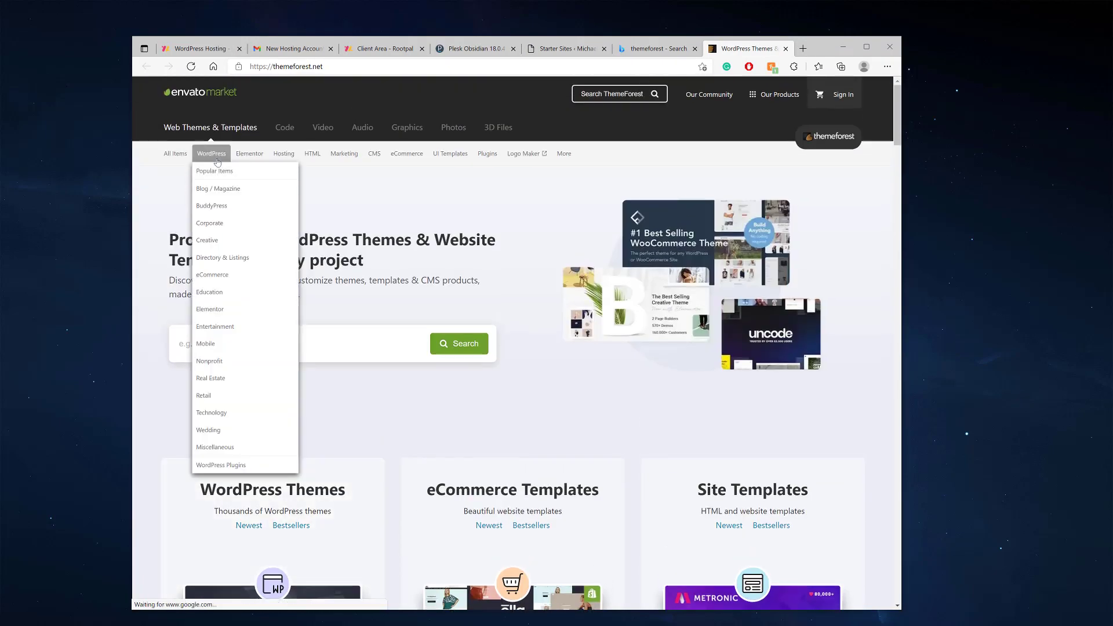
click(216, 173)
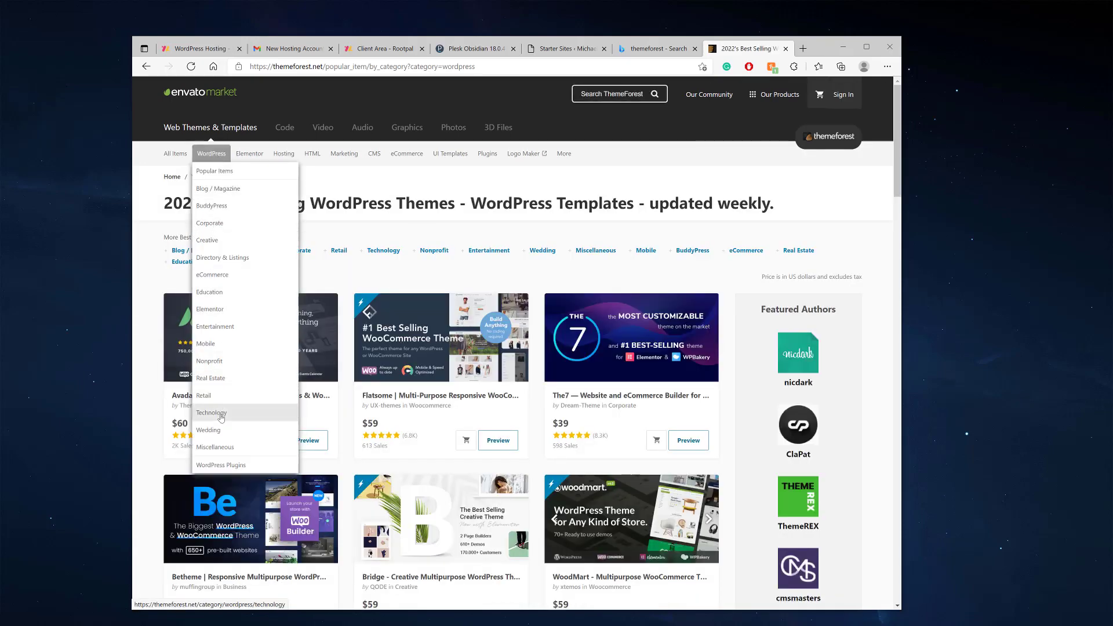
scroll(380, 362, down, 2)
scroll(379, 362, down, 10)
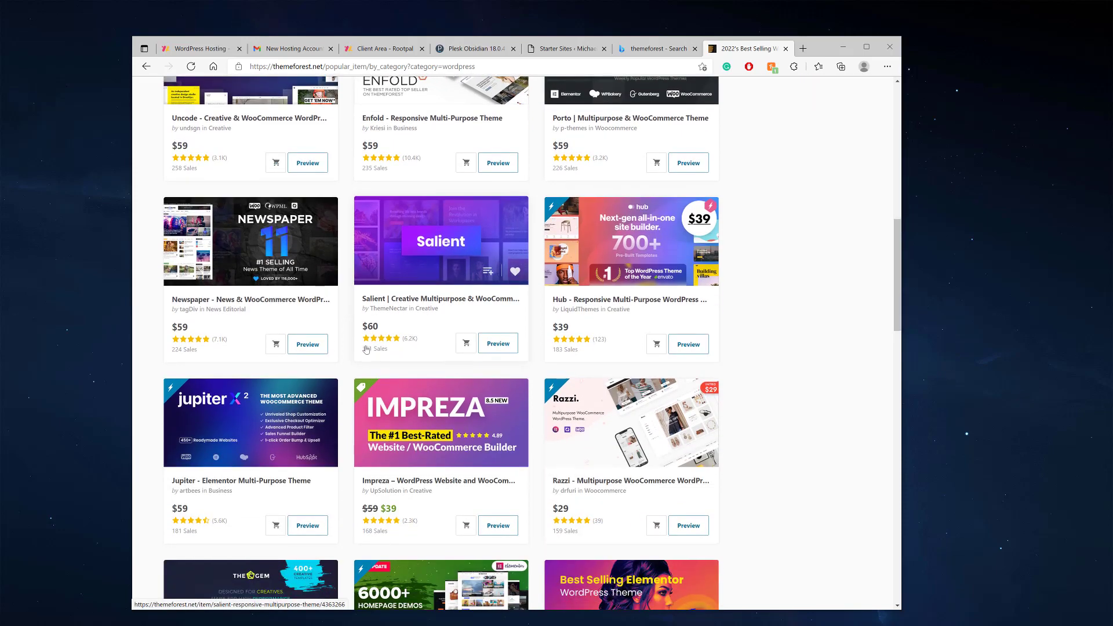
scroll(382, 359, down, 6)
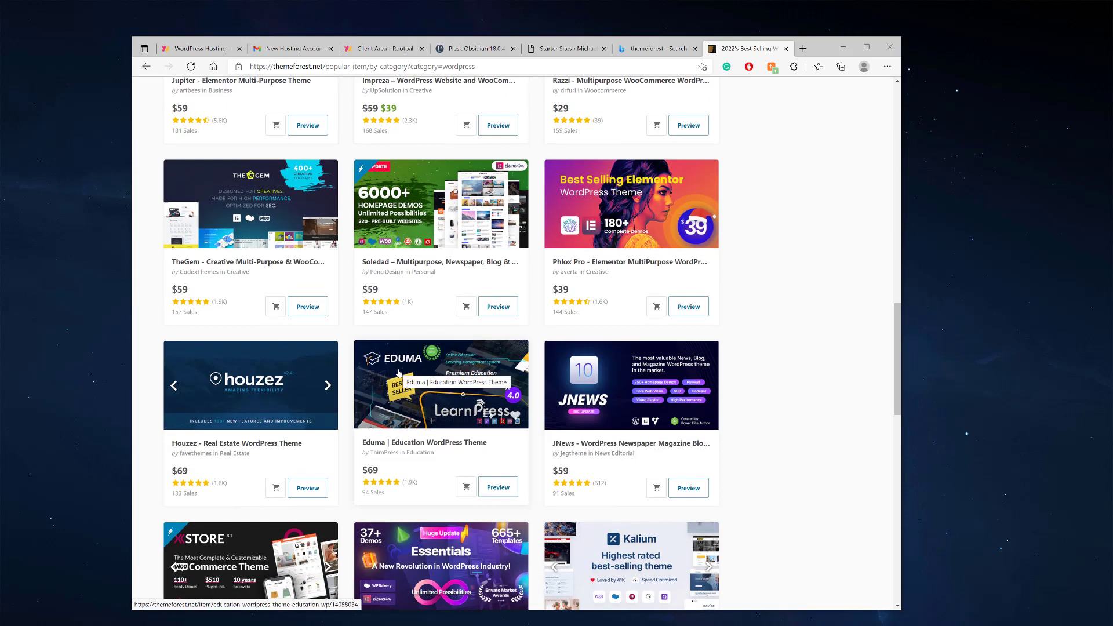
scroll(399, 373, up, 15)
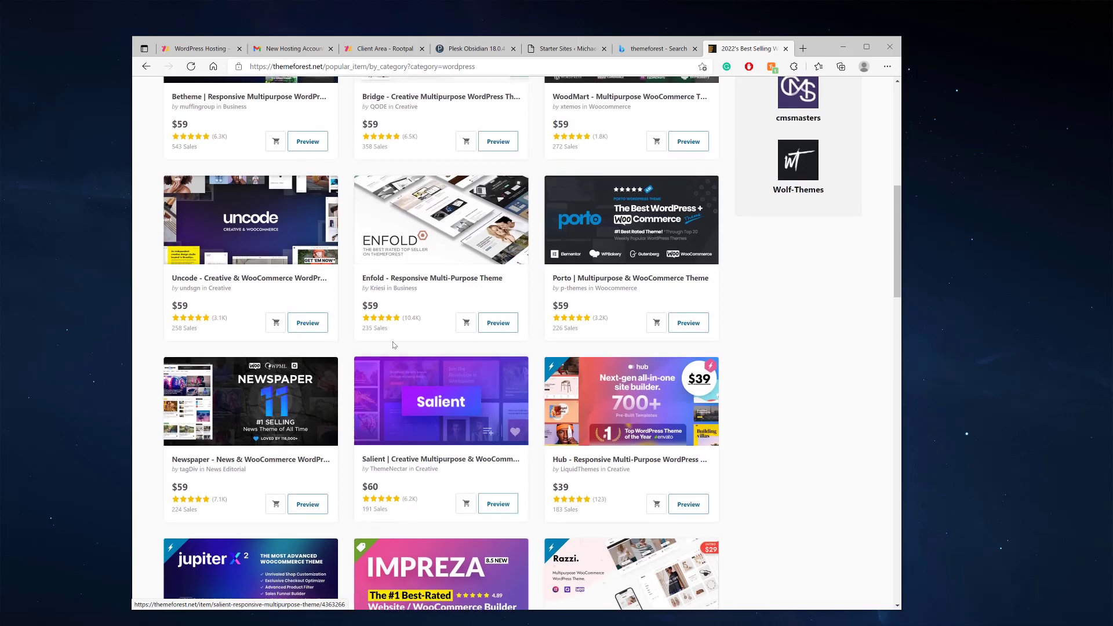
scroll(353, 283, up, 1)
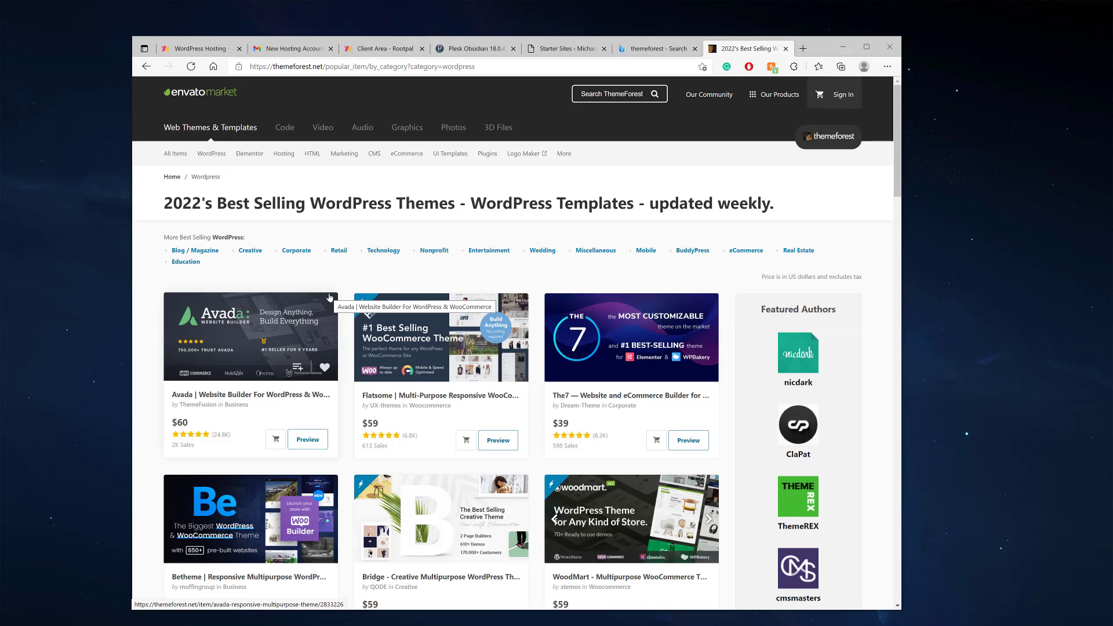
click(786, 50)
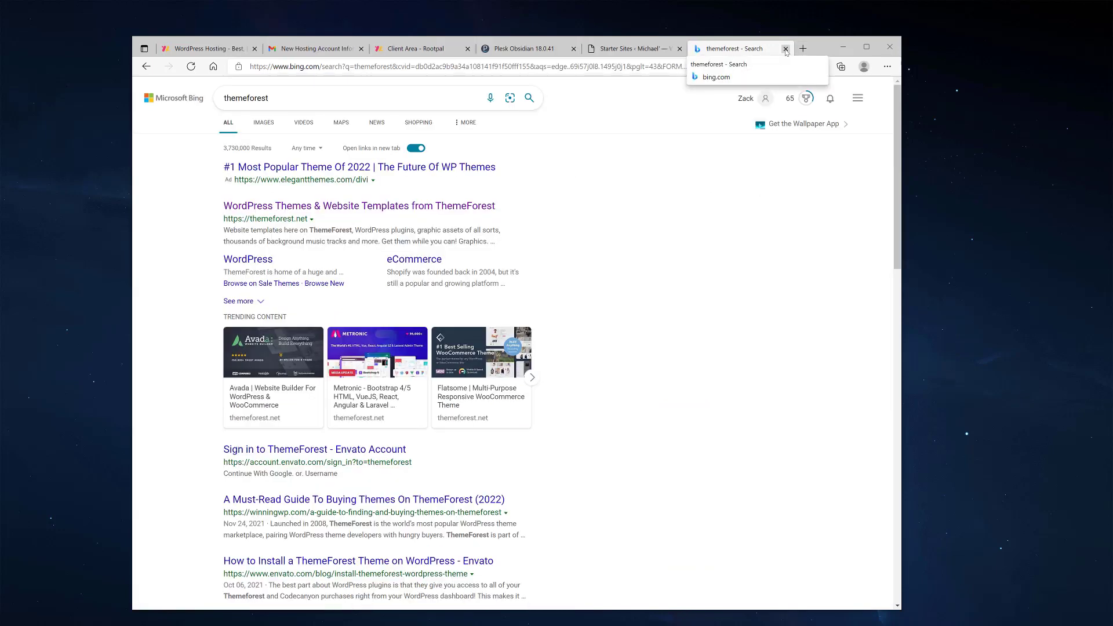
Close the Bing results tab and look through the Elementor starter sites
click(786, 51)
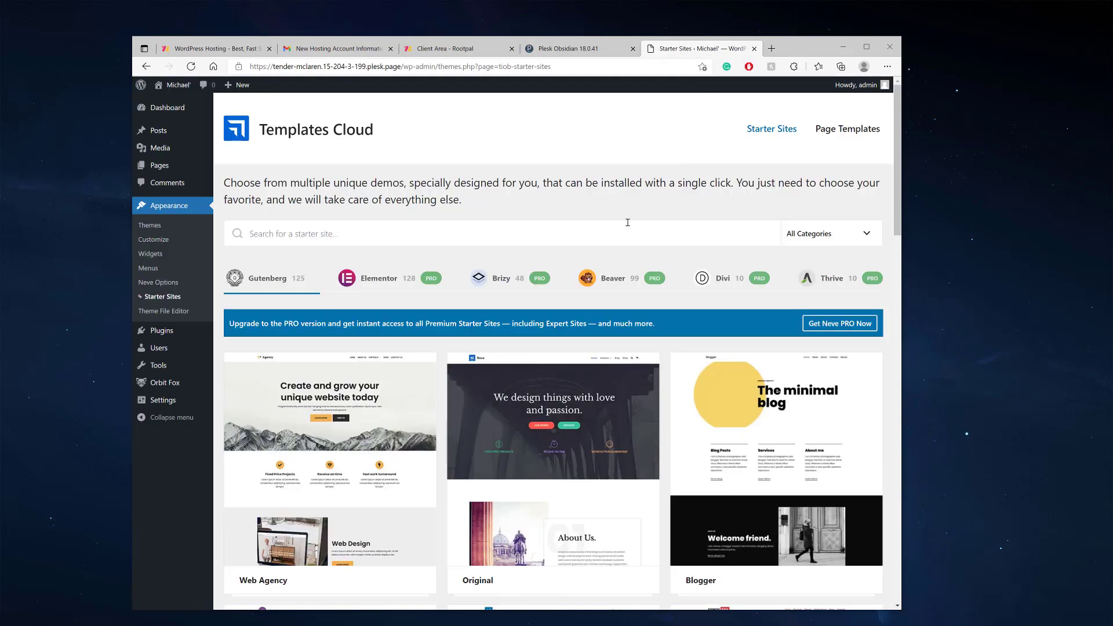
click(382, 278)
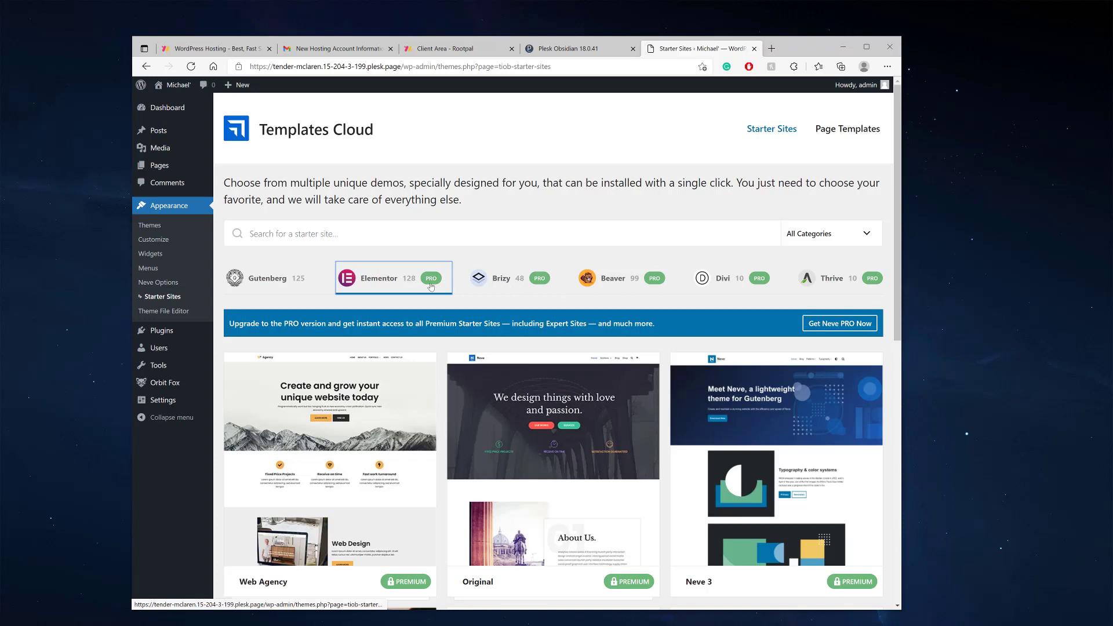
scroll(427, 287, down, 2)
scroll(382, 232, up, 1)
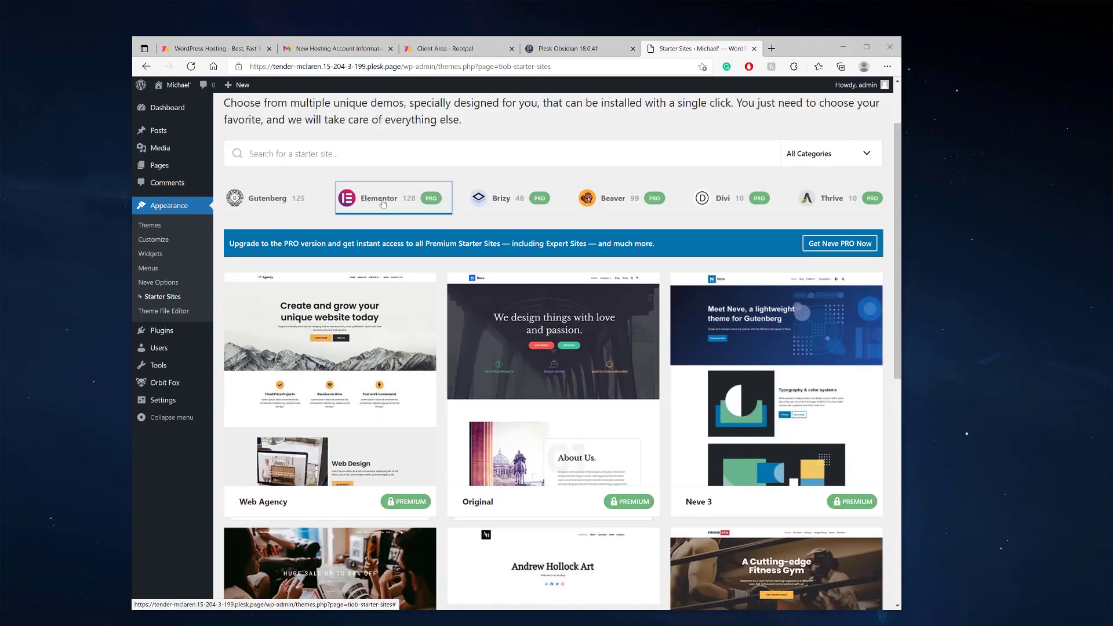
scroll(362, 209, up, 1)
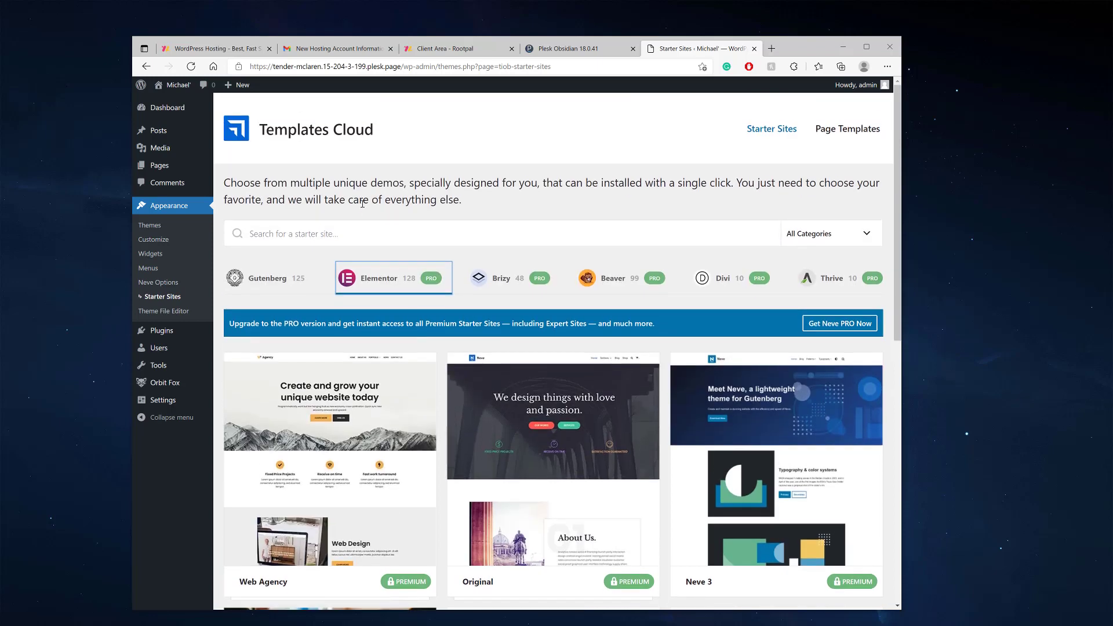
scroll(408, 325, down, 7)
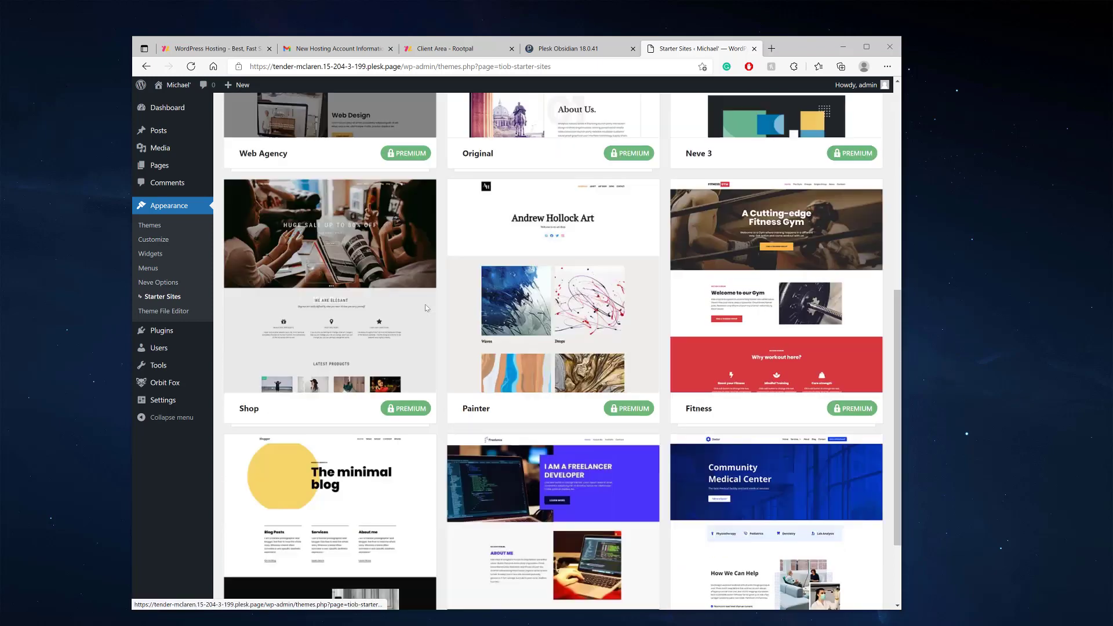
scroll(408, 325, down, 5)
scroll(375, 311, up, 12)
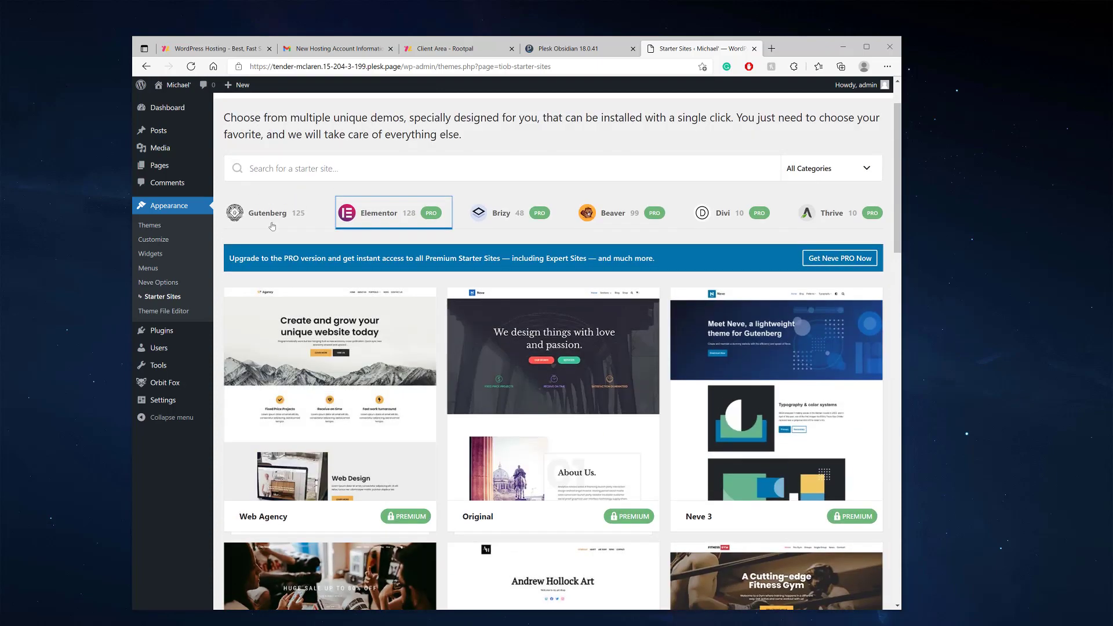
Switch to the Gutenberg starter sites and scroll through all 125 demos
click(268, 225)
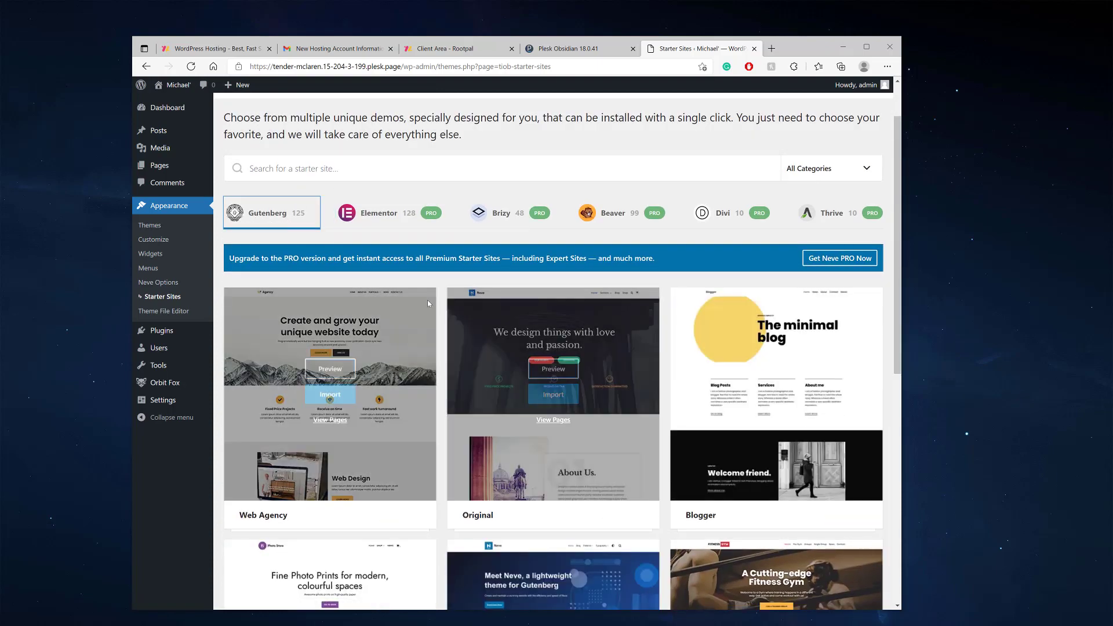
scroll(427, 308, down, 7)
scroll(427, 318, down, 8)
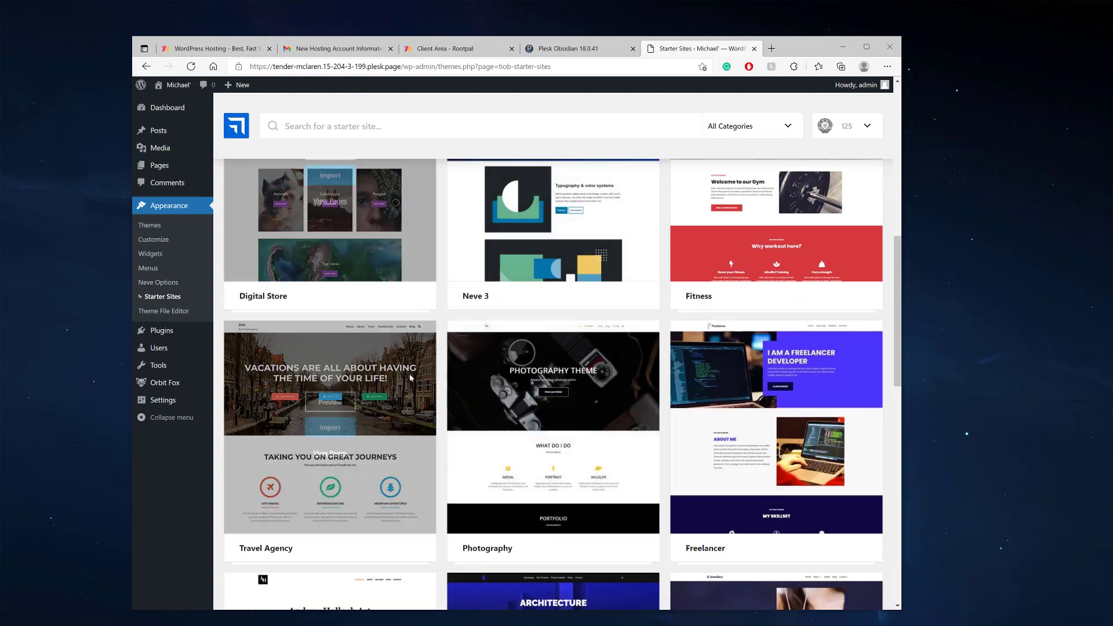
scroll(551, 345, down, 3)
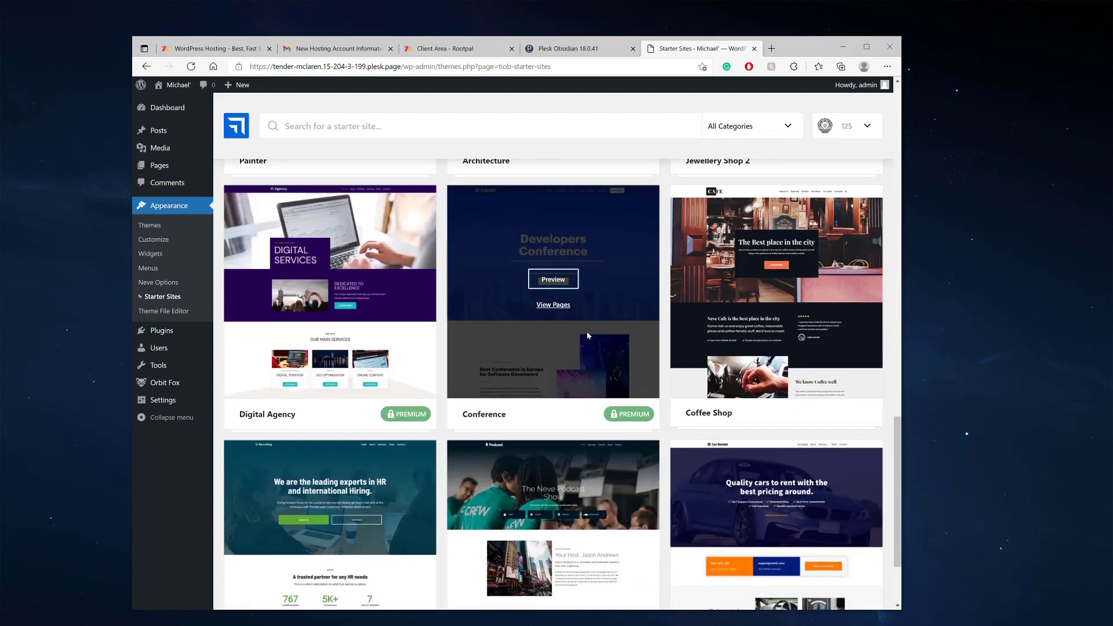
scroll(640, 369, down, 2)
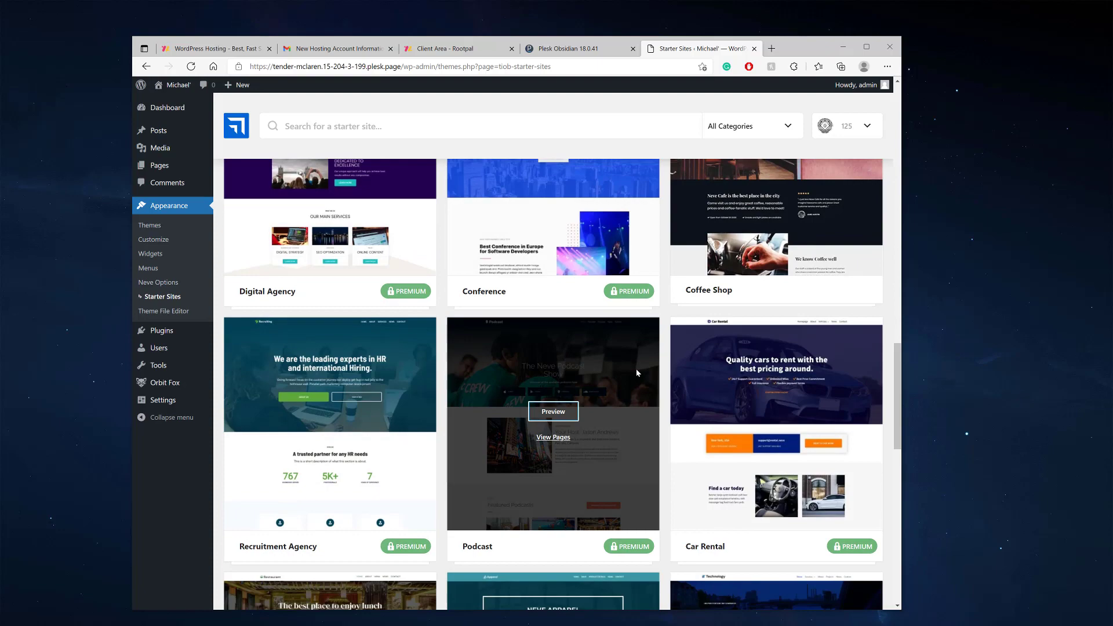
scroll(620, 369, down, 4)
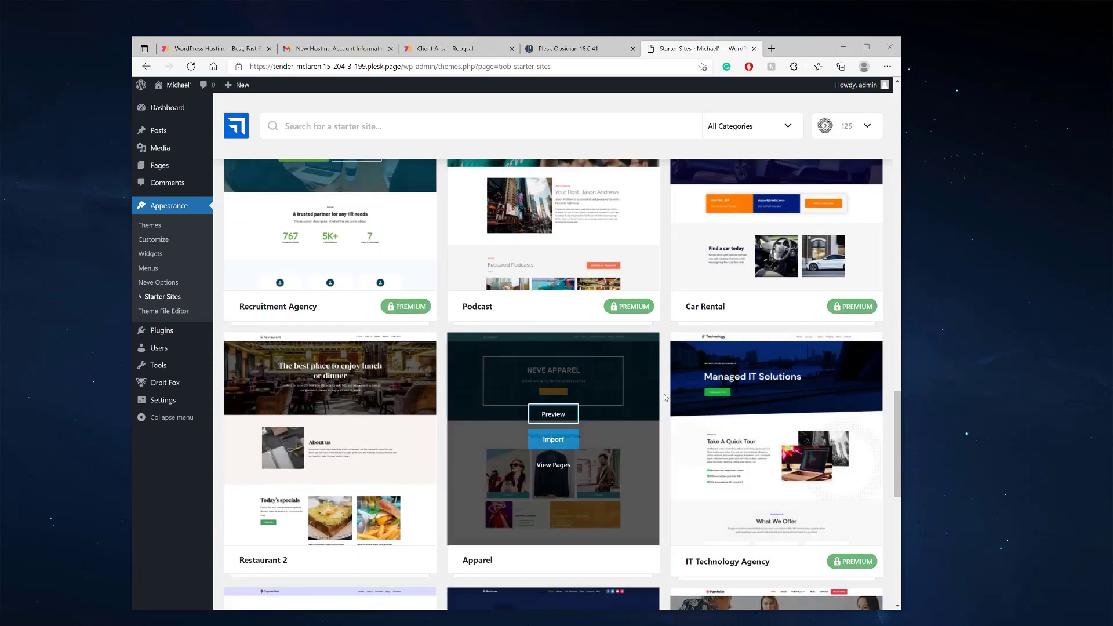
scroll(665, 397, down, 5)
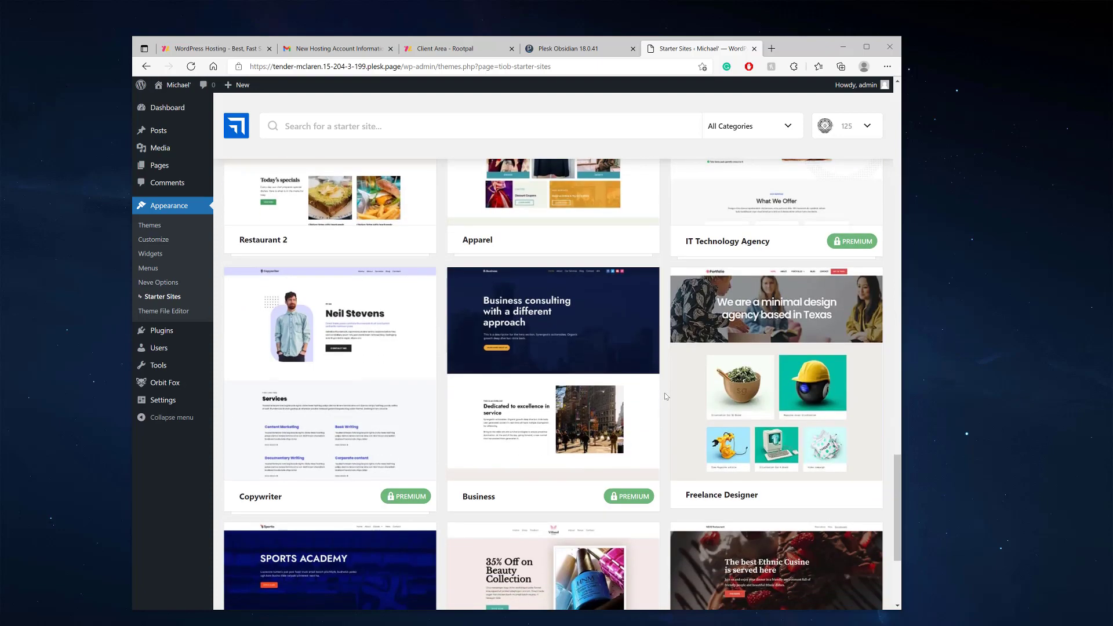
mouse_move(388, 493)
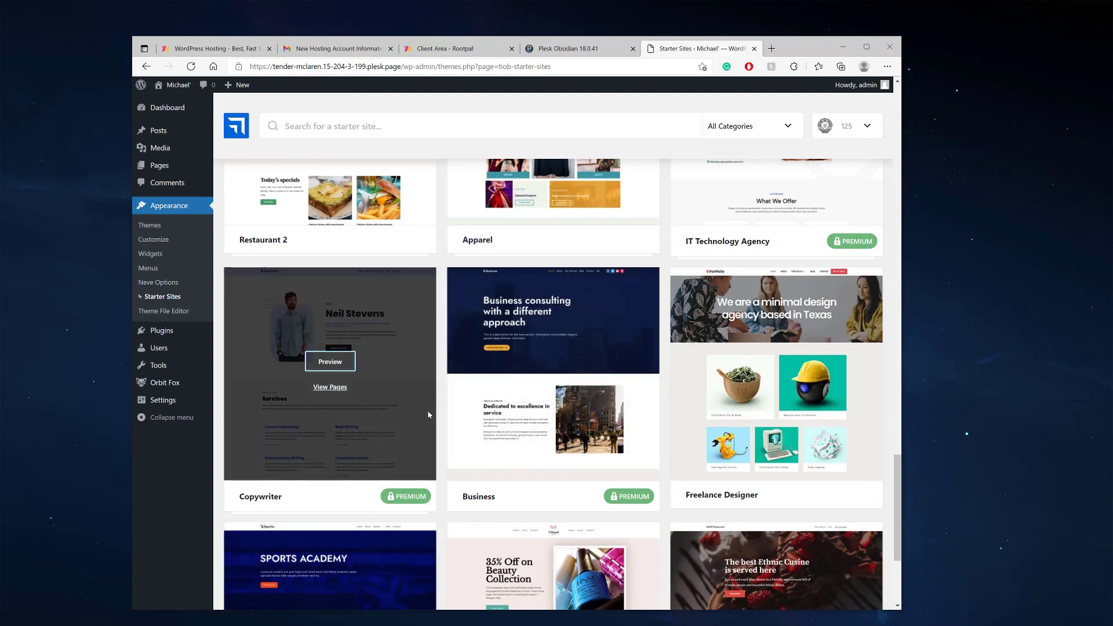
scroll(428, 414, down, 3)
scroll(625, 402, up, 15)
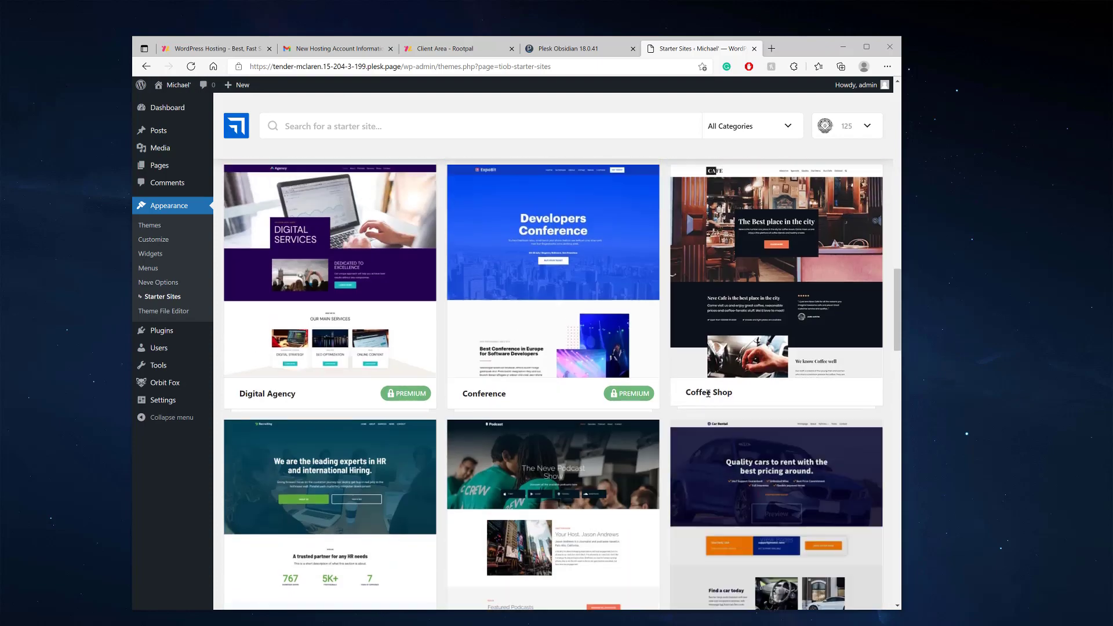
scroll(708, 393, up, 18)
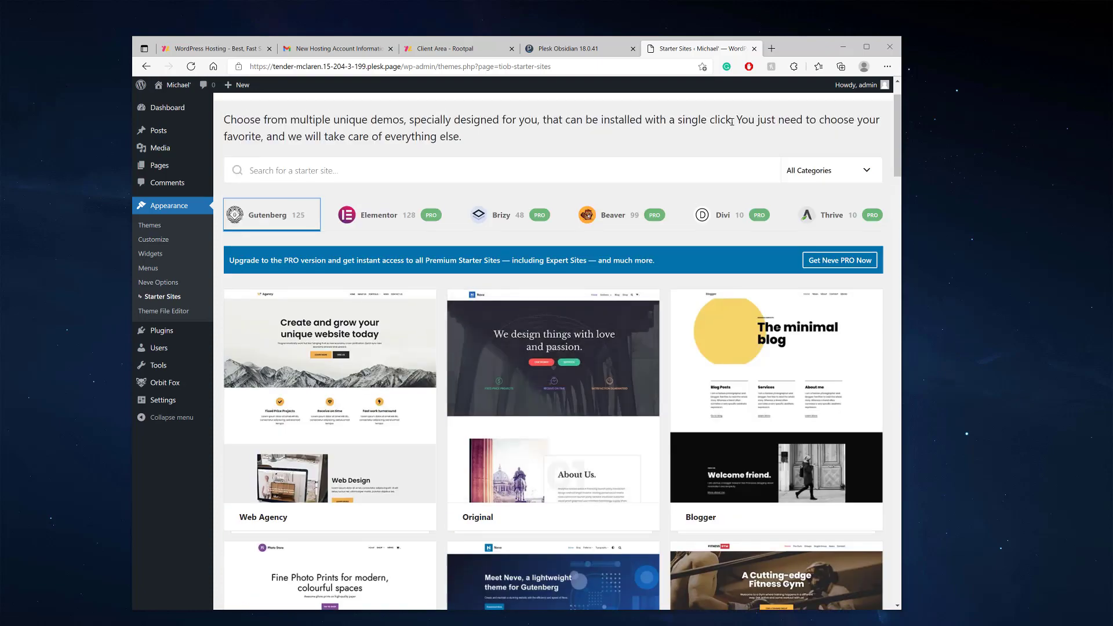
Filter the Gutenberg starter sites to Free and scroll down to Business Consulting
click(808, 170)
click(827, 198)
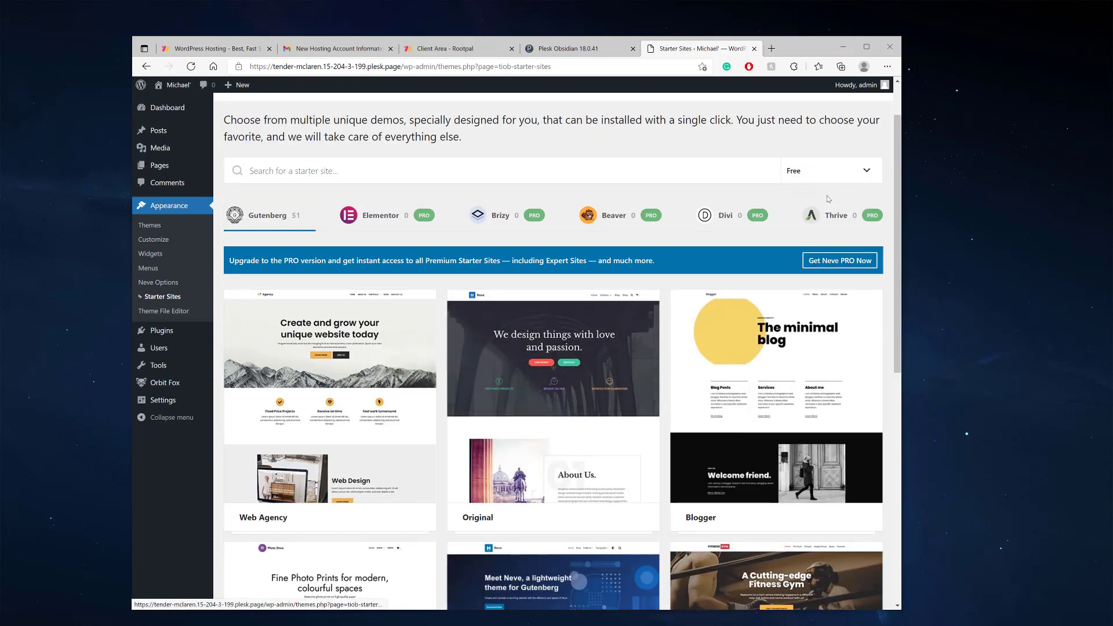
scroll(591, 281, down, 5)
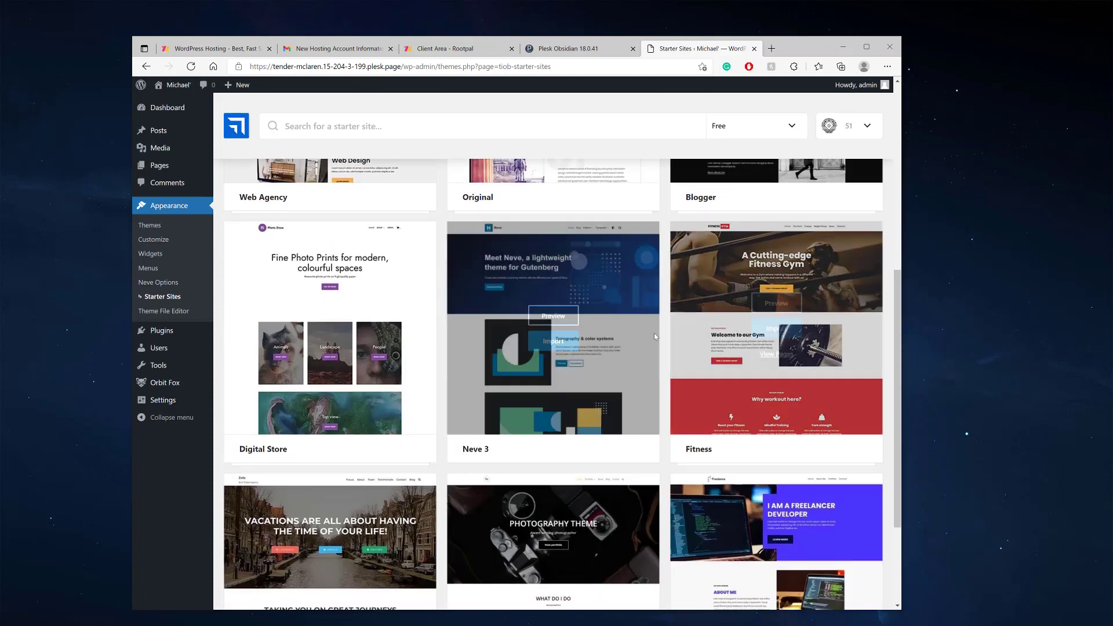
scroll(654, 335, down, 6)
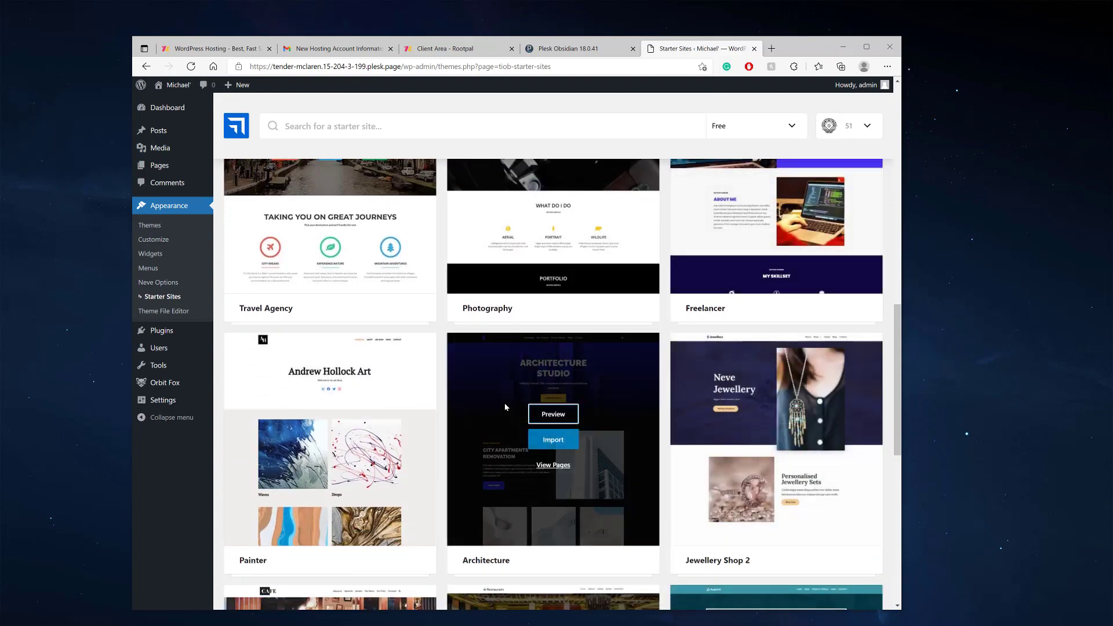
scroll(505, 407, down, 7)
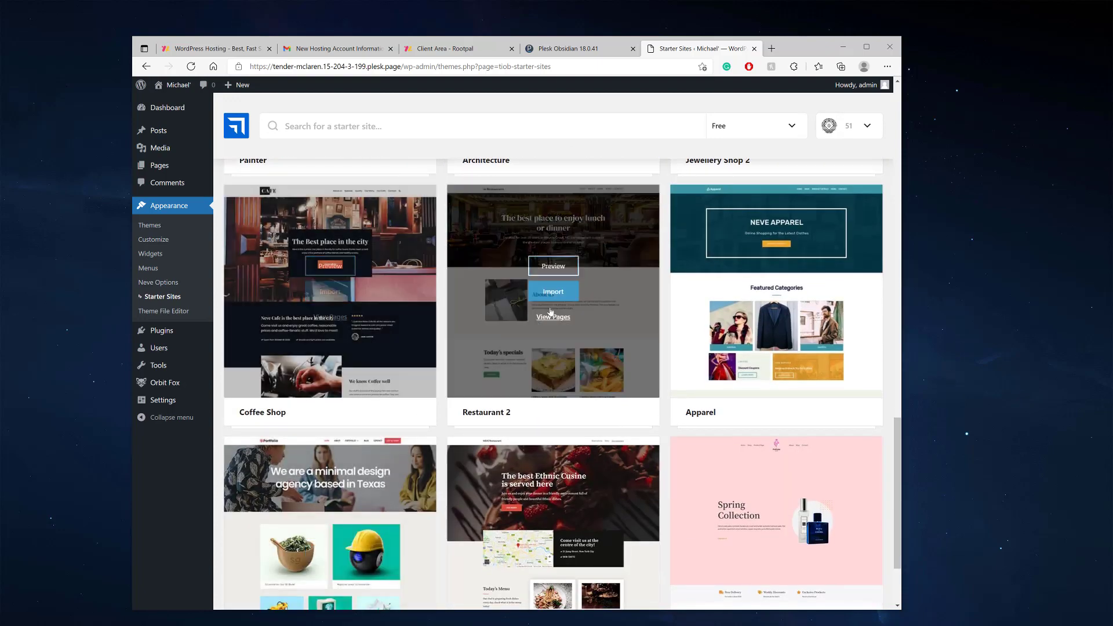
scroll(681, 294, down, 2)
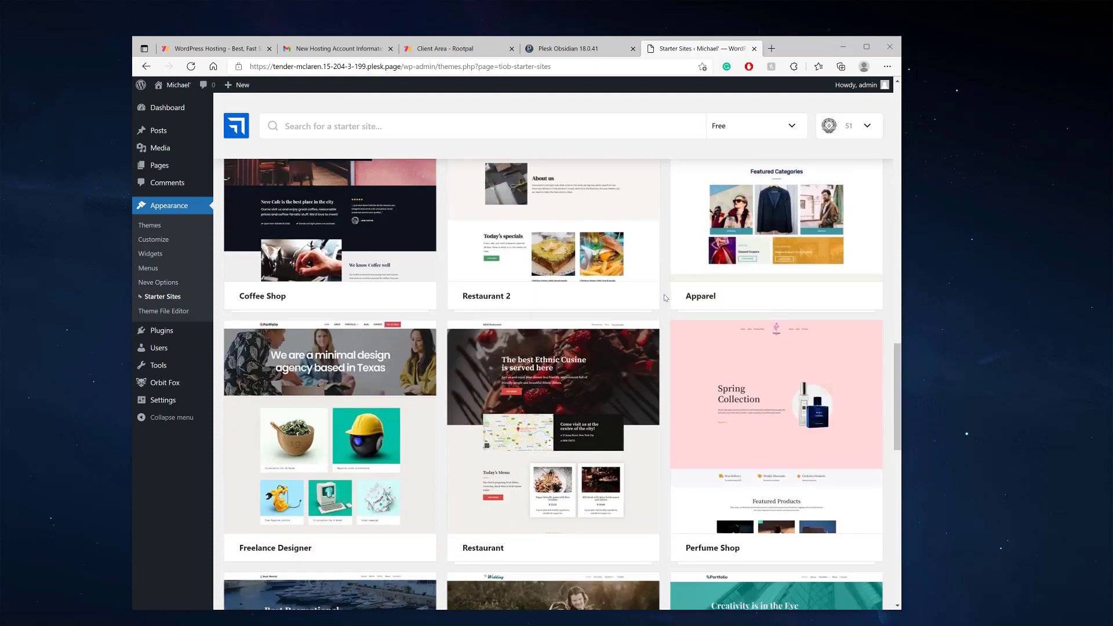
scroll(666, 298, down, 3)
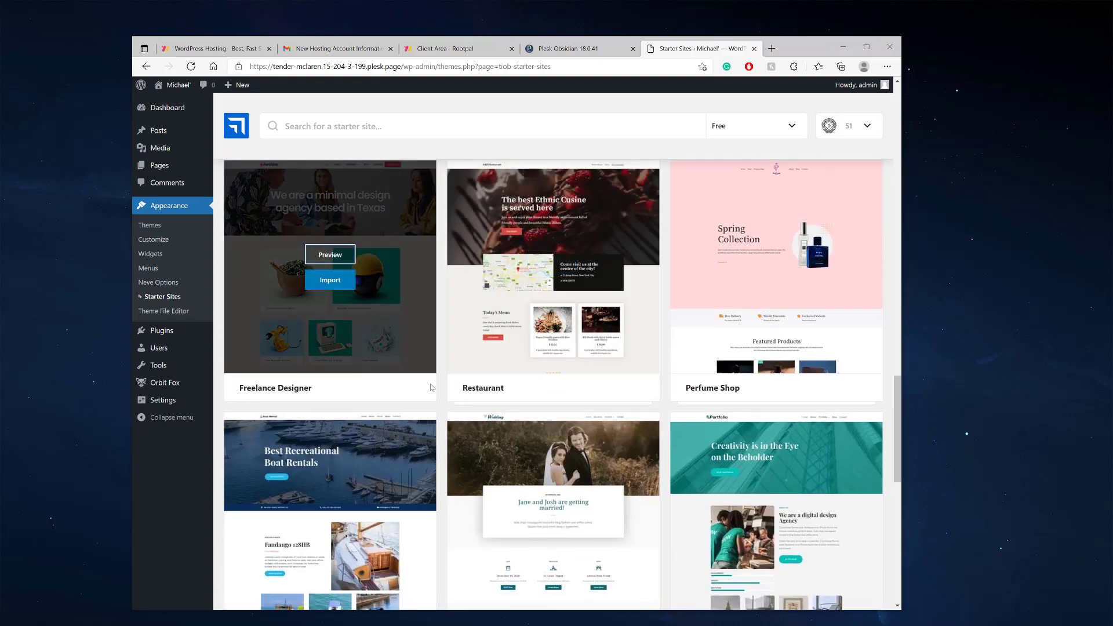
scroll(432, 388, down, 4)
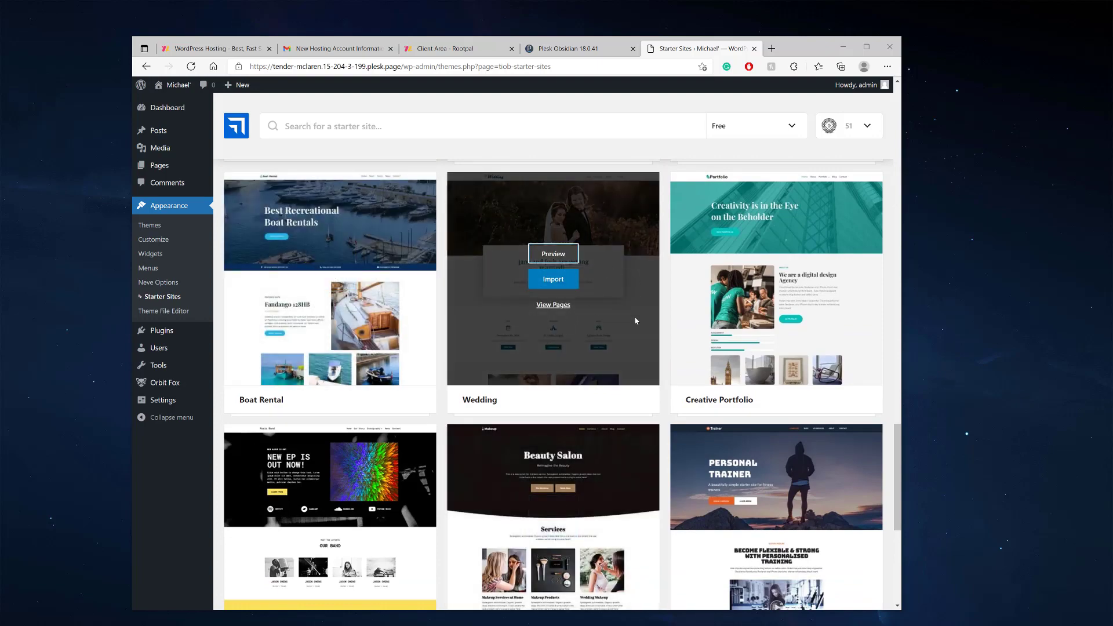
scroll(622, 467, down, 3)
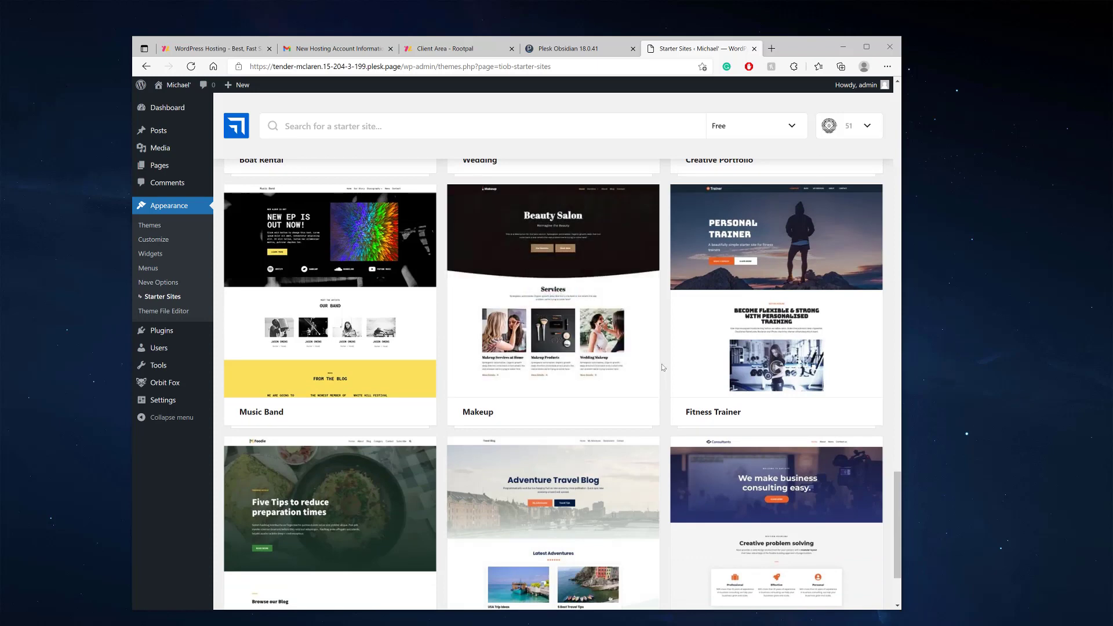
scroll(664, 365, down, 2)
scroll(667, 360, down, 1)
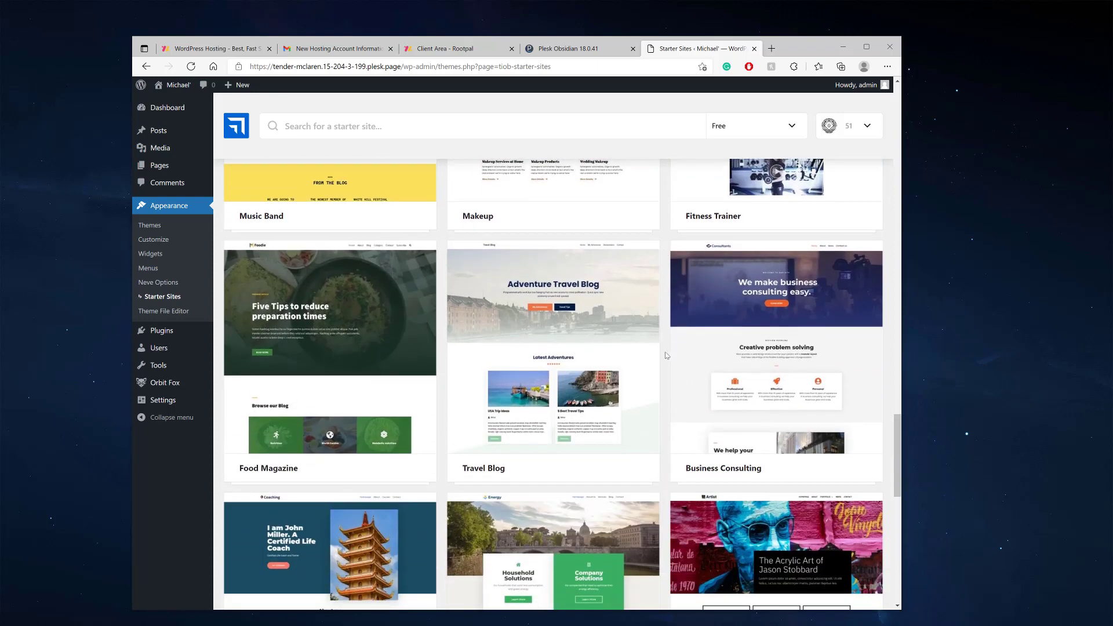
scroll(689, 351, down, 3)
scroll(754, 290, up, 2)
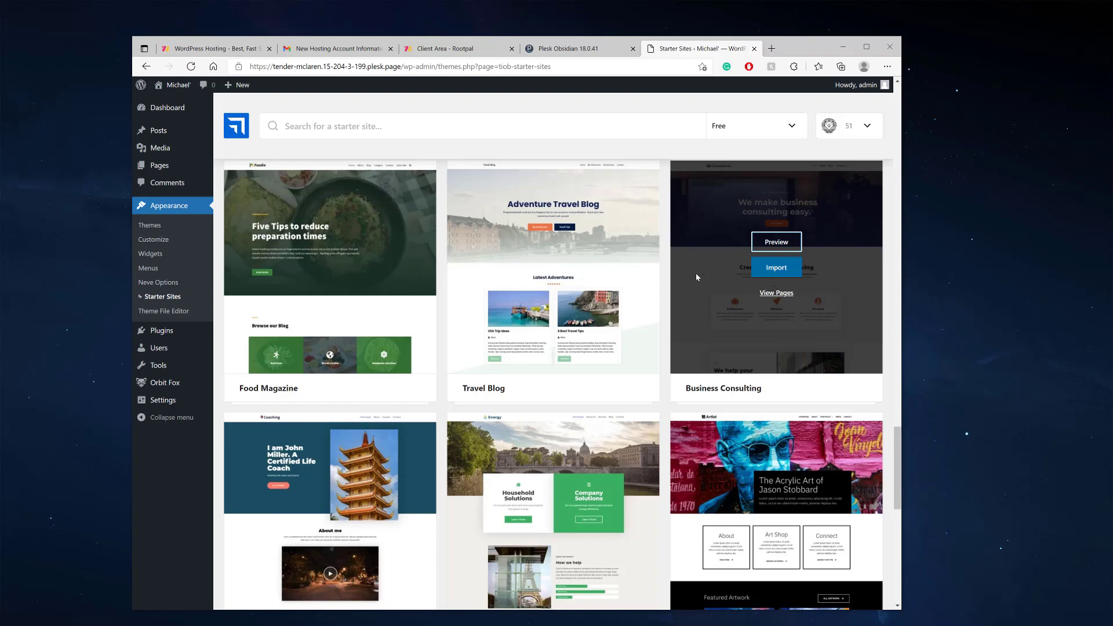
Start the Business Consulting import and switch on the Contact Form by WPForms plugin
click(777, 271)
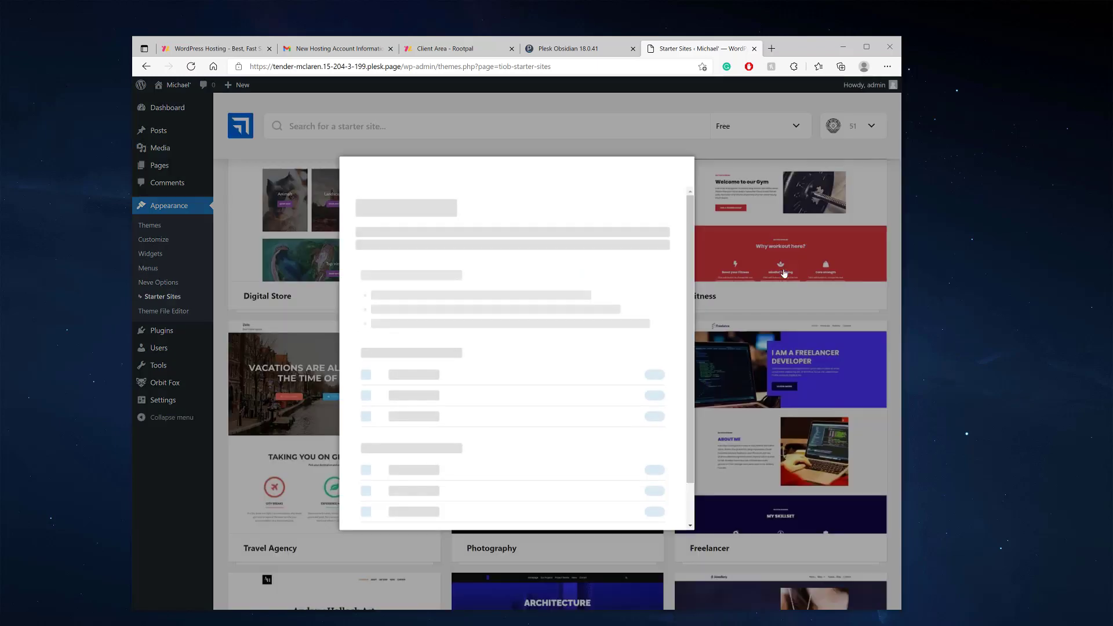
scroll(555, 359, down, 2)
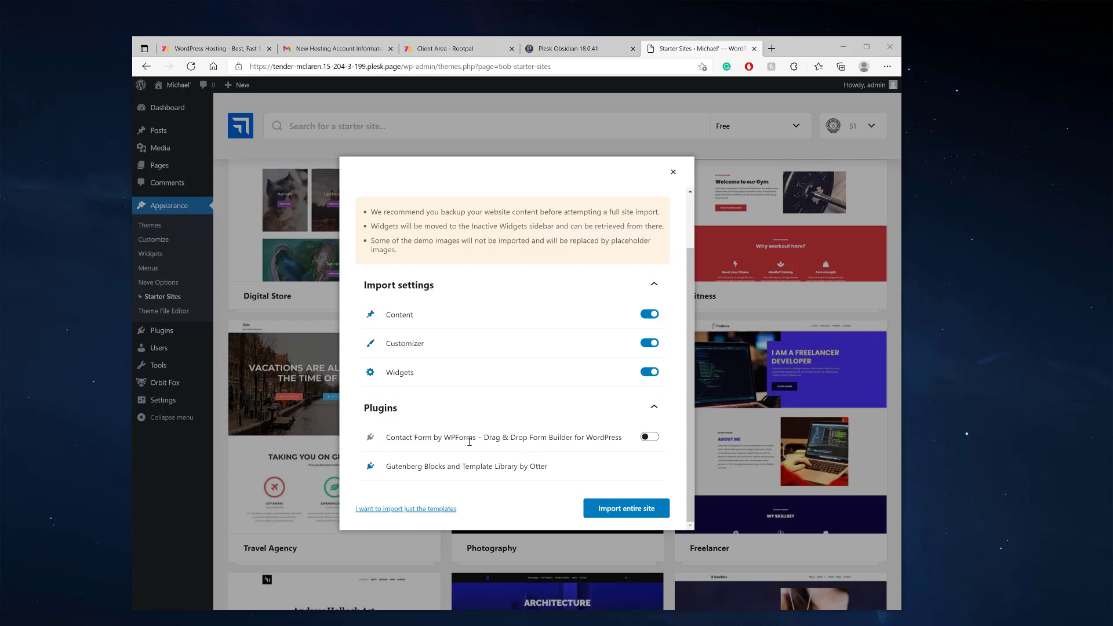
click(637, 439)
drag(445, 438, 477, 438)
scroll(650, 437, up, 1)
scroll(651, 490, down, 1)
Import the entire Business Consulting site and wait for every step to succeed
click(616, 508)
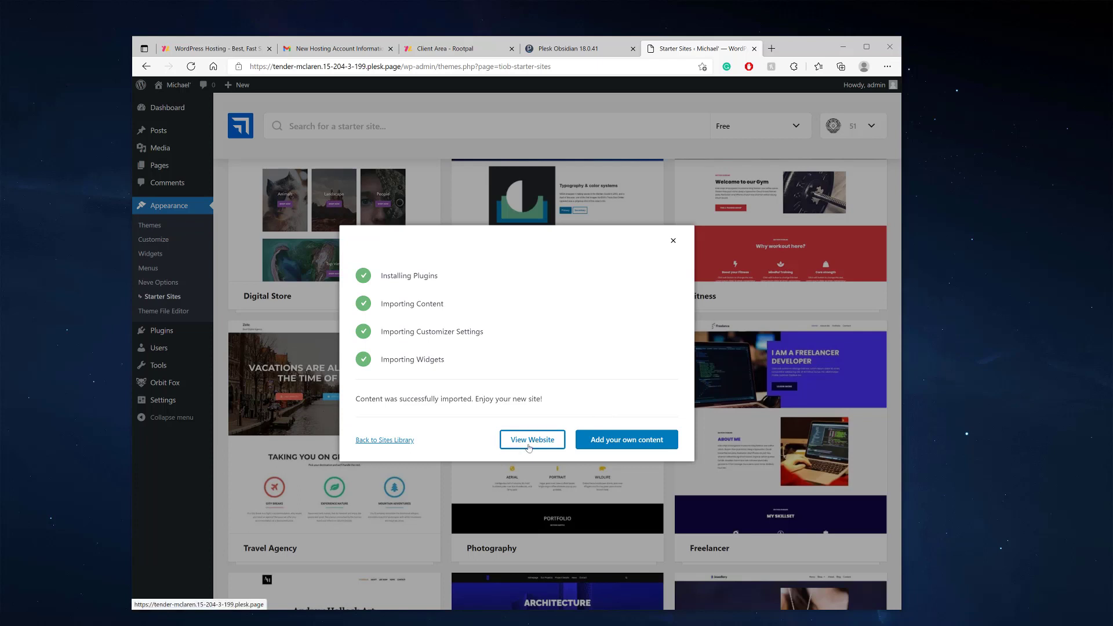
View the new 'We make business consulting easy' homepage, then return to the Dashboard
click(527, 440)
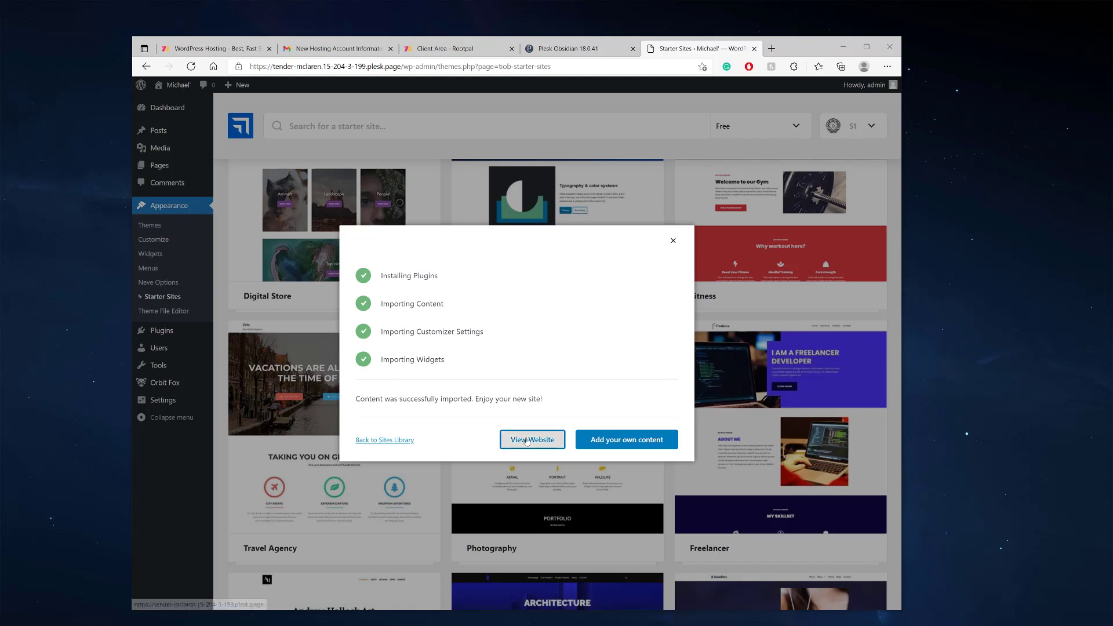
click(527, 441)
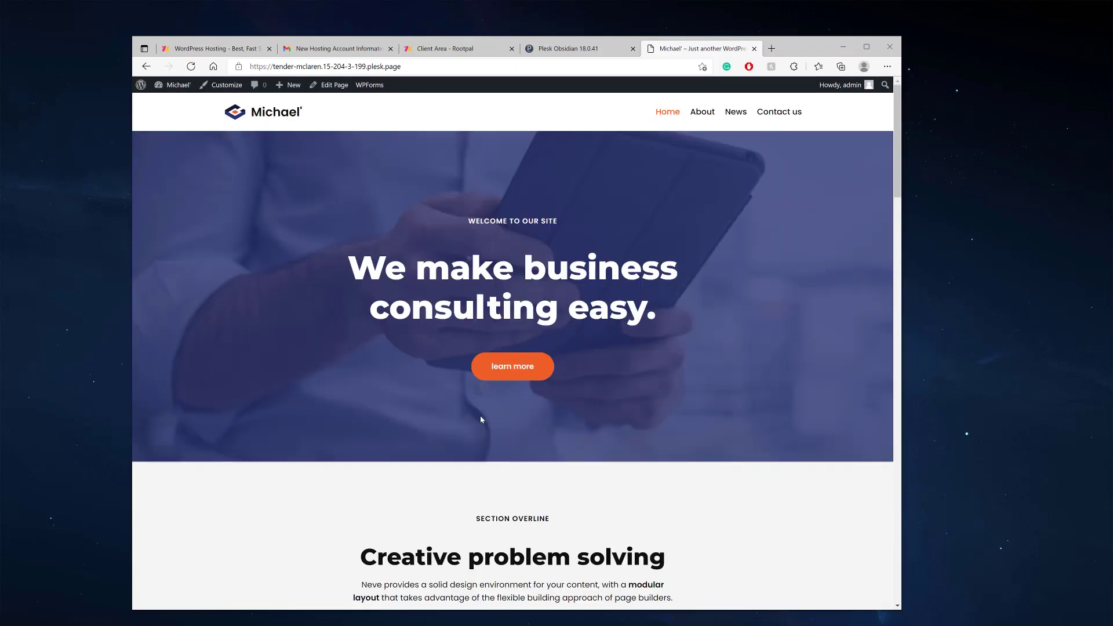
scroll(268, 264, down, 6)
scroll(232, 174, up, 6)
click(170, 103)
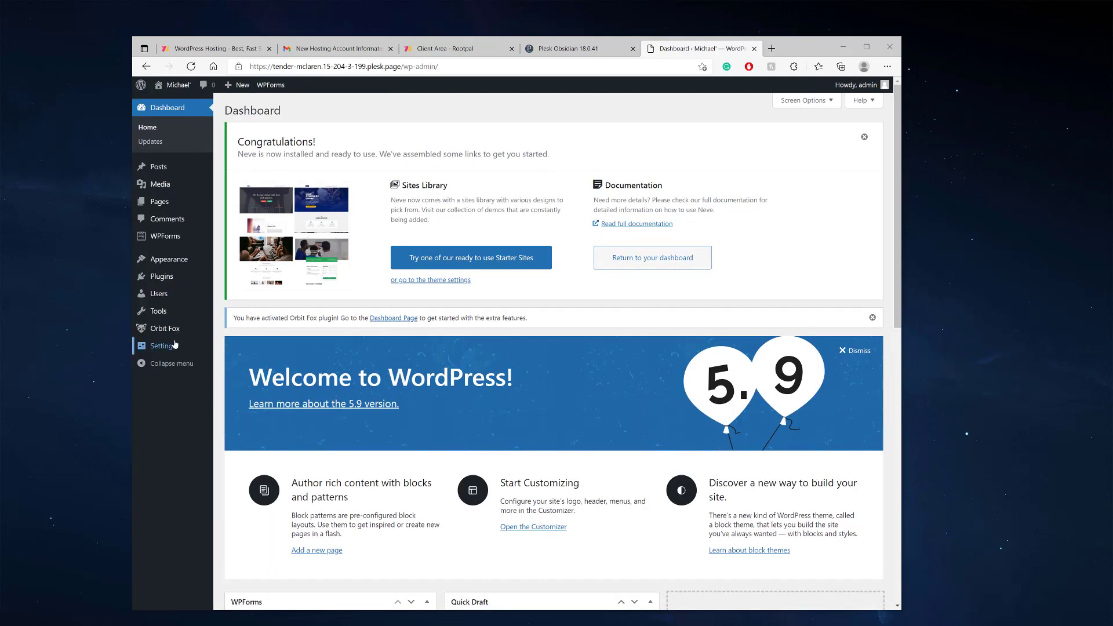
In General Settings, replace the Site Title with the owner's first name plus 's Consulting Business'
mouse_move(175, 345)
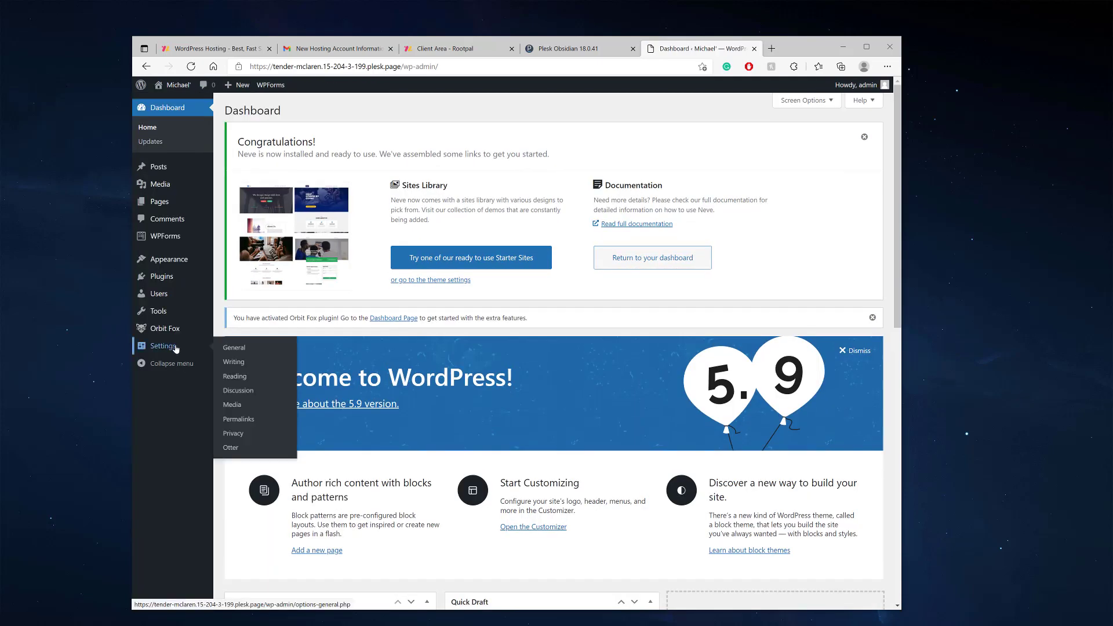
click(235, 350)
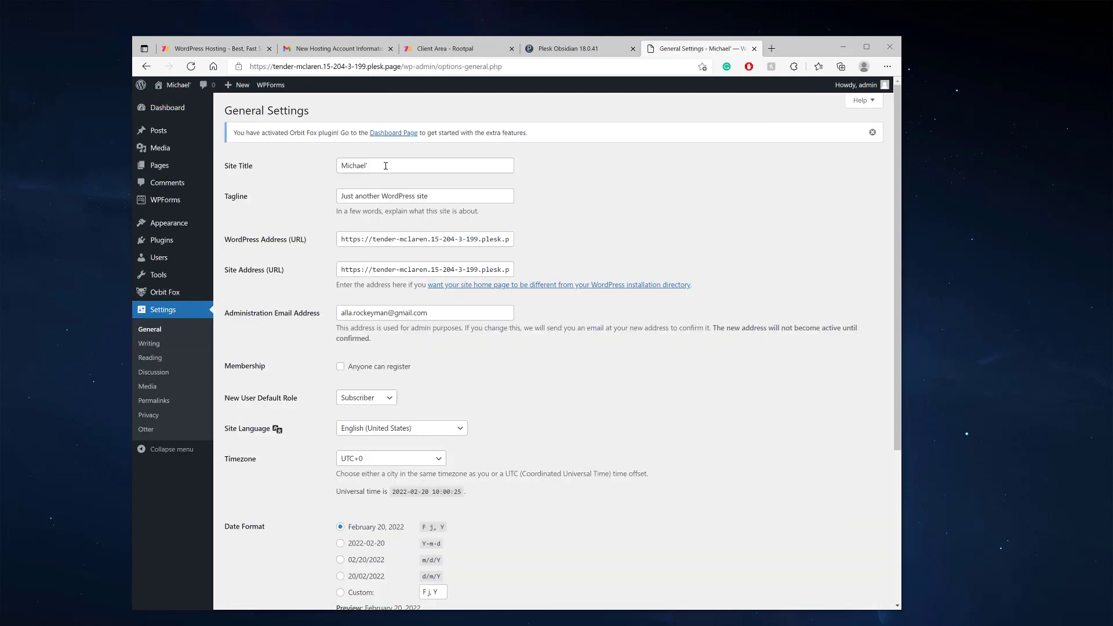
drag(385, 166, 301, 166)
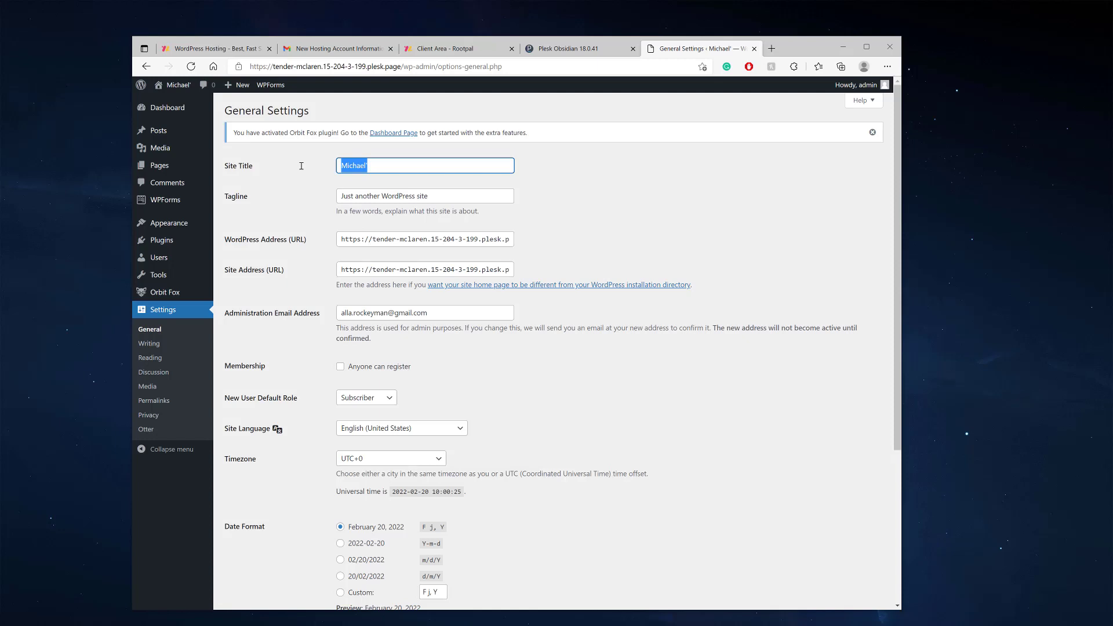
text(Michaels)
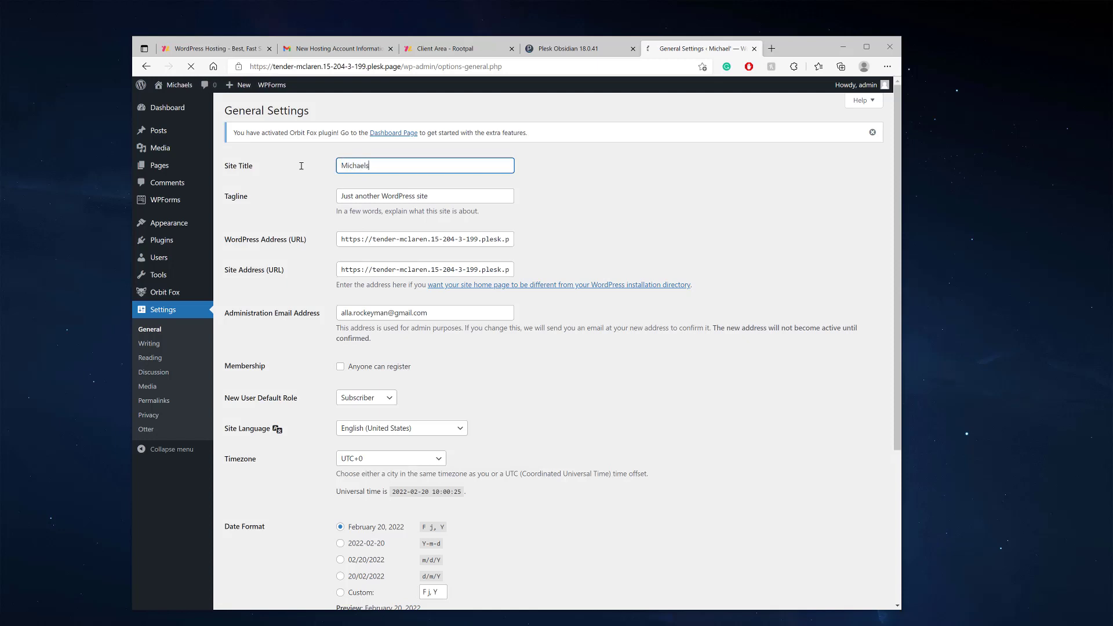
key(BackSpace)
text('s Con)
scroll(313, 158, down, 5)
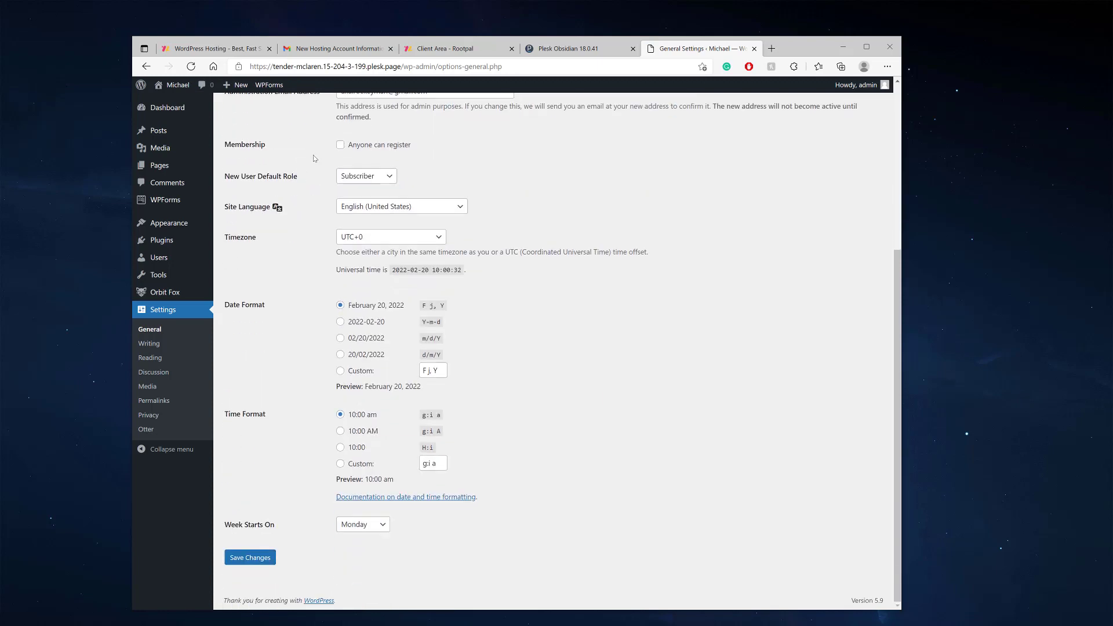
scroll(313, 159, up, 5)
click(394, 193)
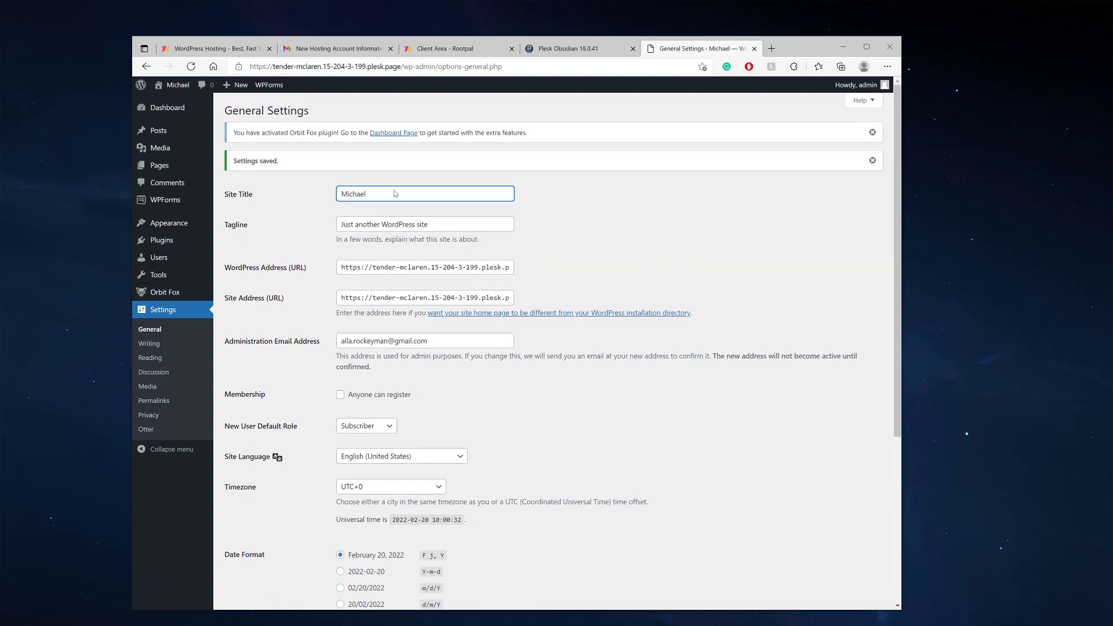
text('s Consulting Business)
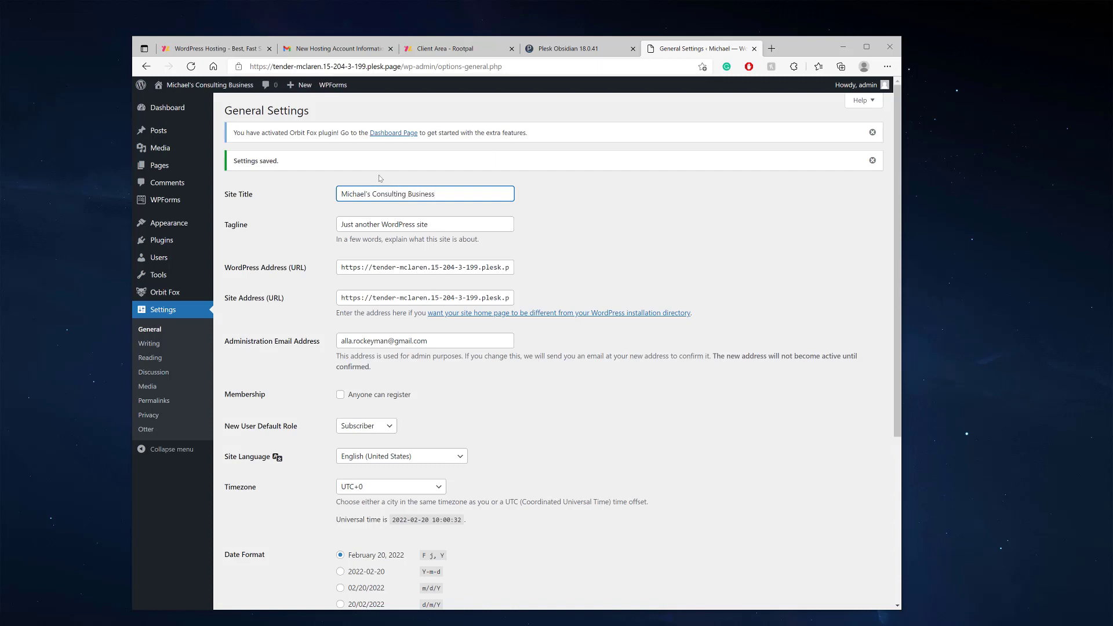
Save the general settings with the new site title
scroll(394, 194, down, 5)
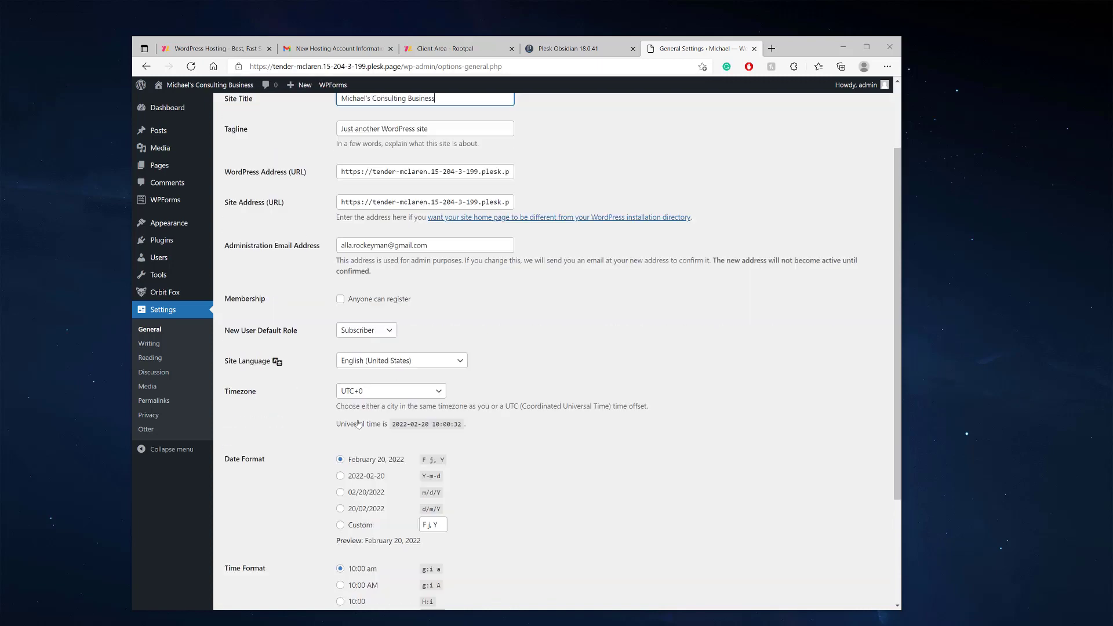
click(255, 559)
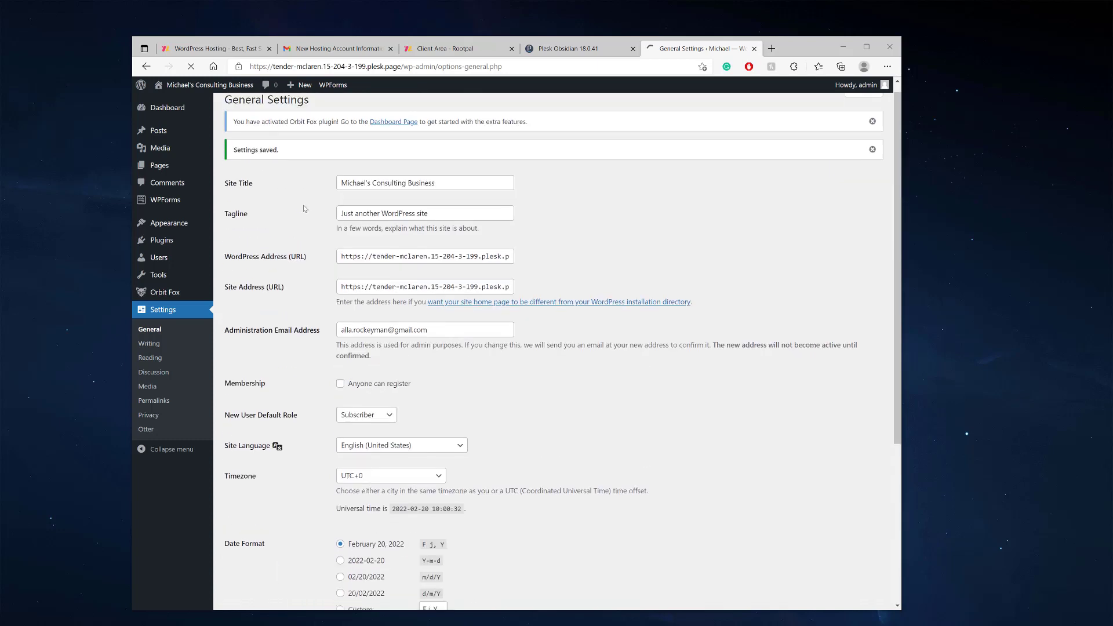
mouse_move(212, 85)
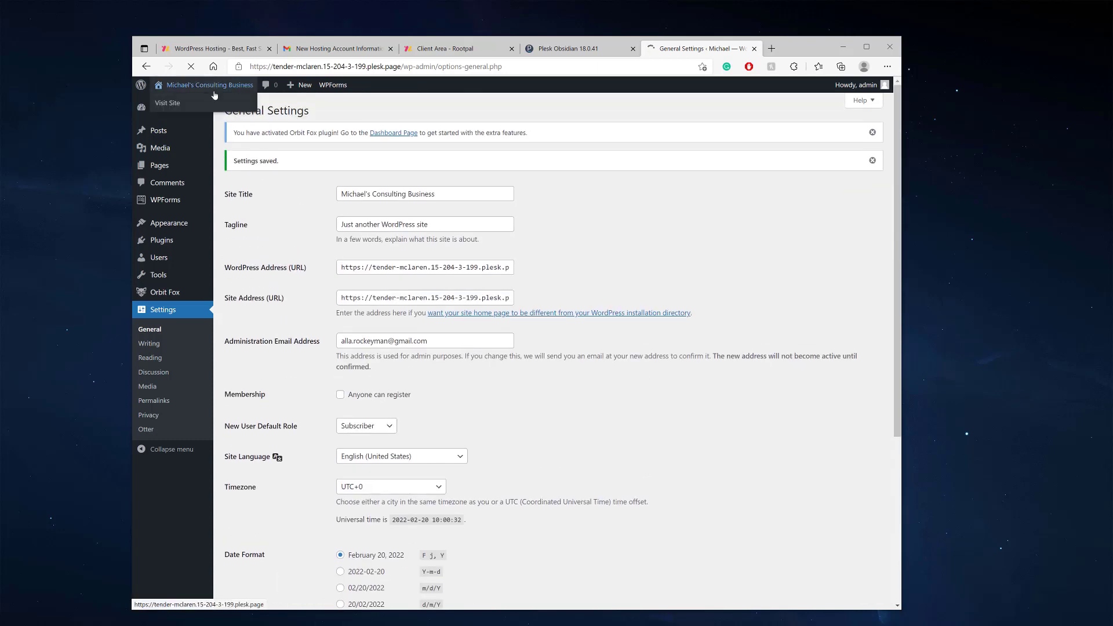
Visit the live site and scroll through its home page
click(174, 106)
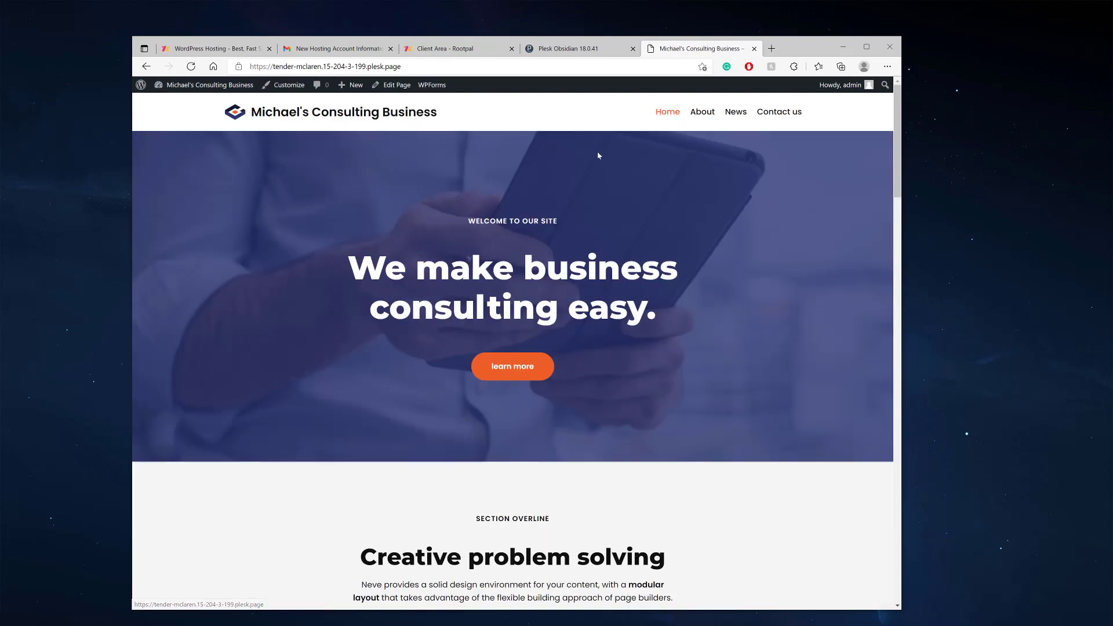
scroll(598, 156, down, 20)
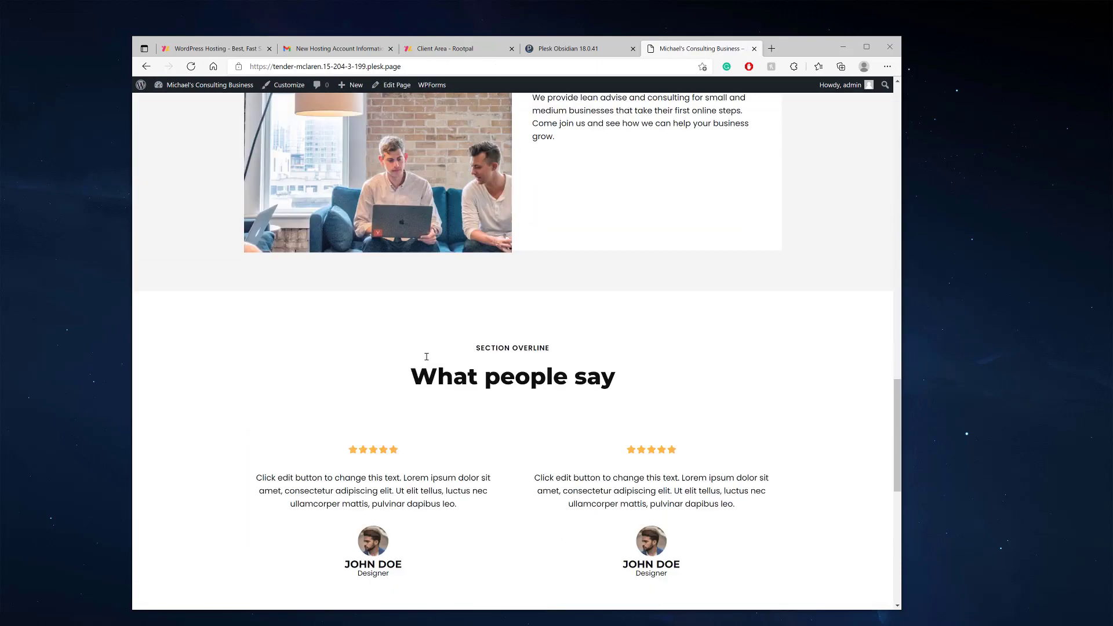
scroll(426, 357, down, 9)
scroll(456, 403, up, 20)
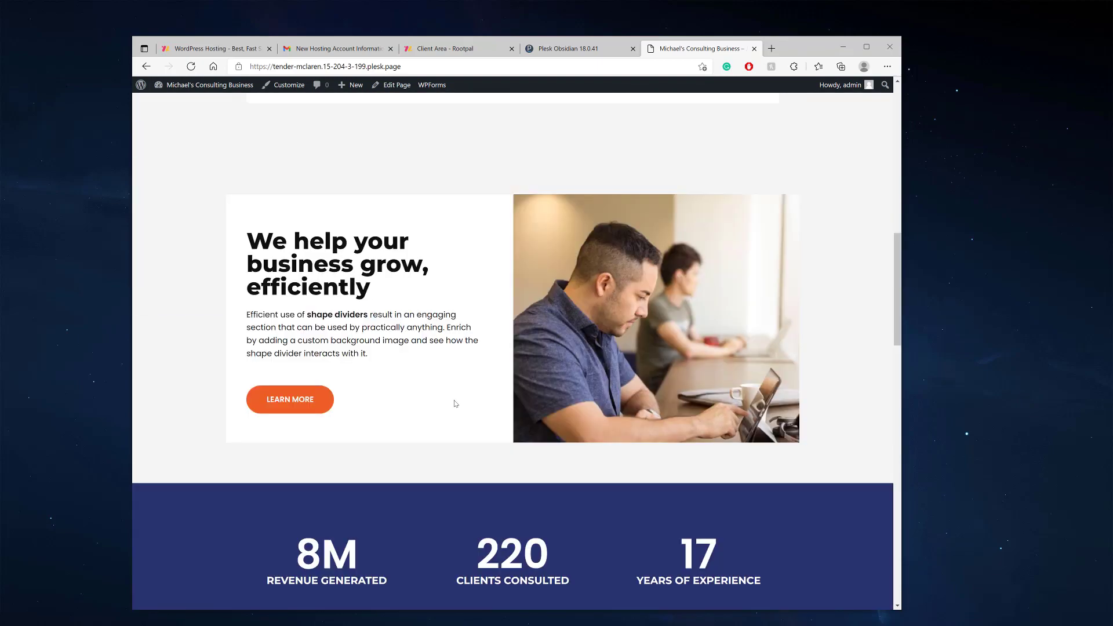
scroll(455, 403, up, 10)
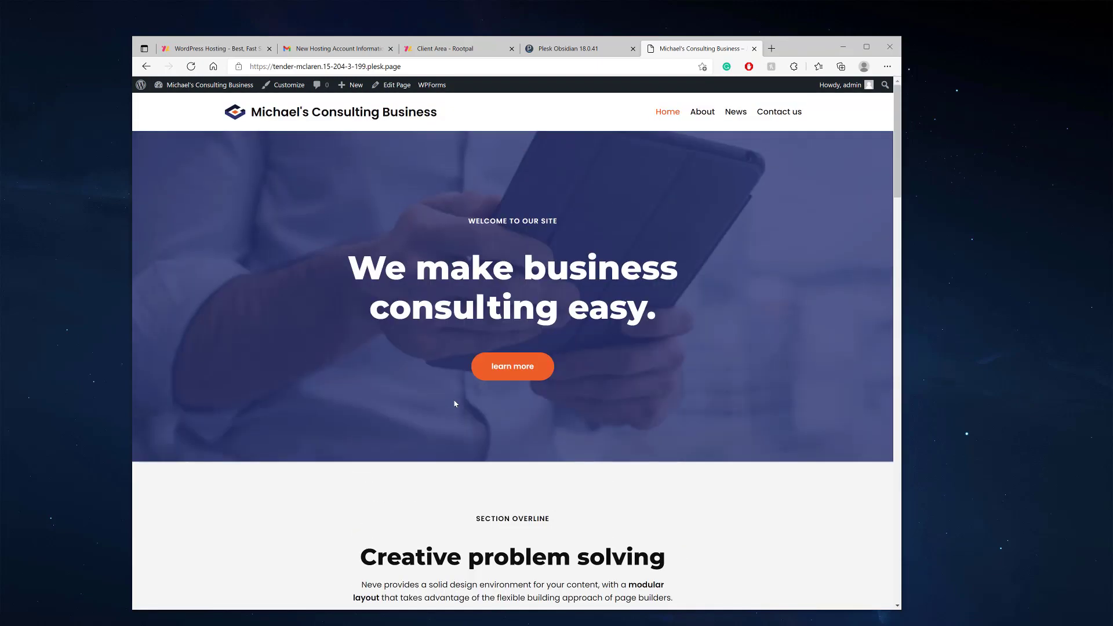
Open the About Us page from the site menu and look it over
click(699, 119)
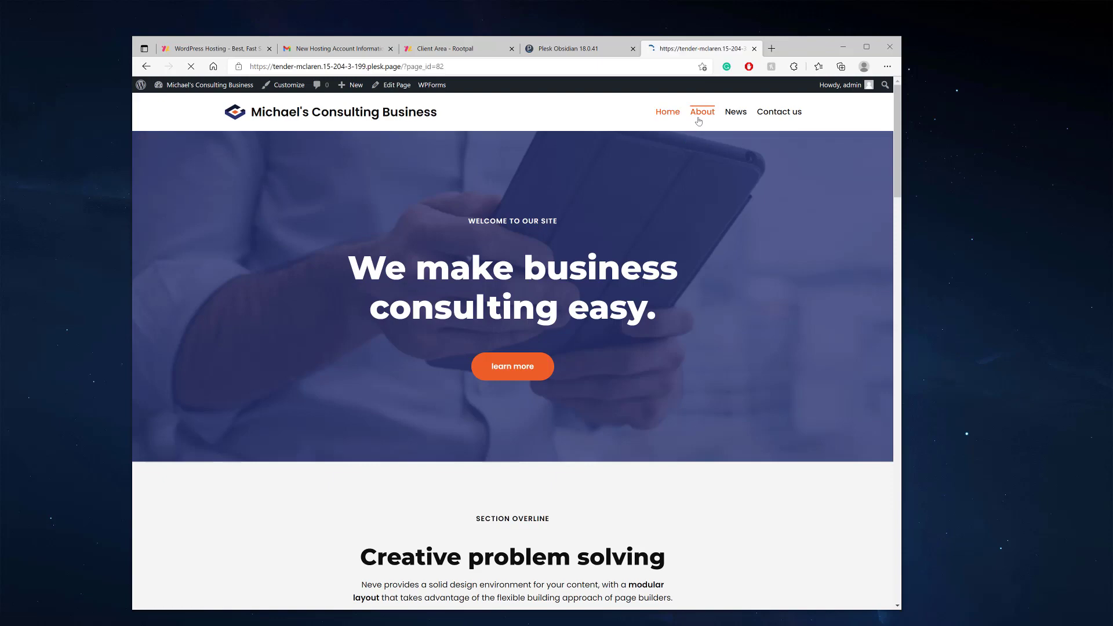
scroll(425, 274, down, 15)
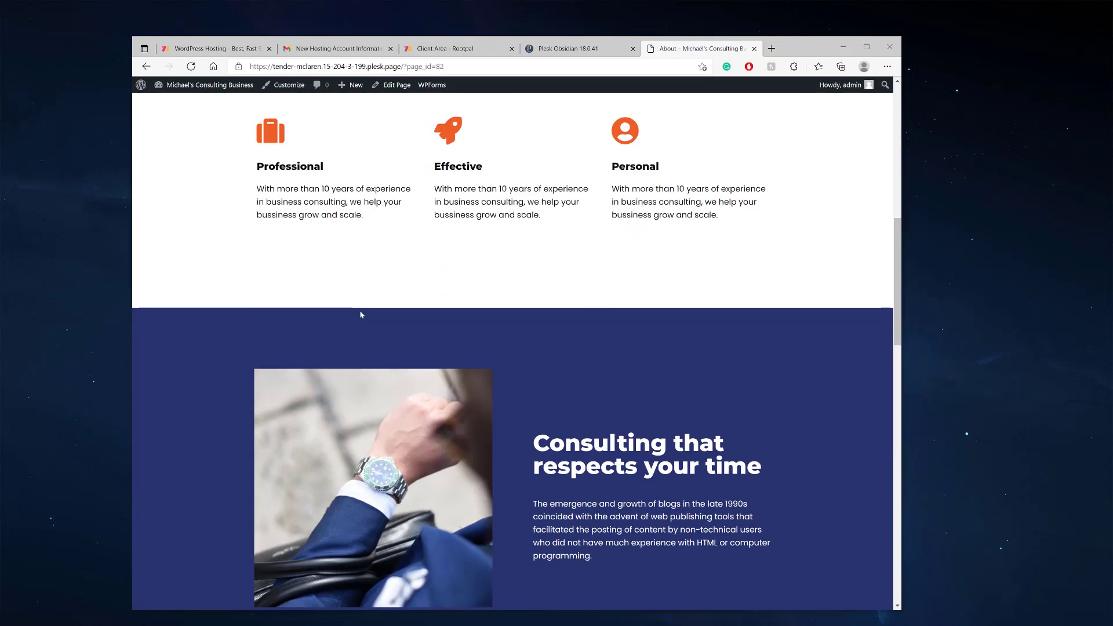
scroll(421, 353, up, 15)
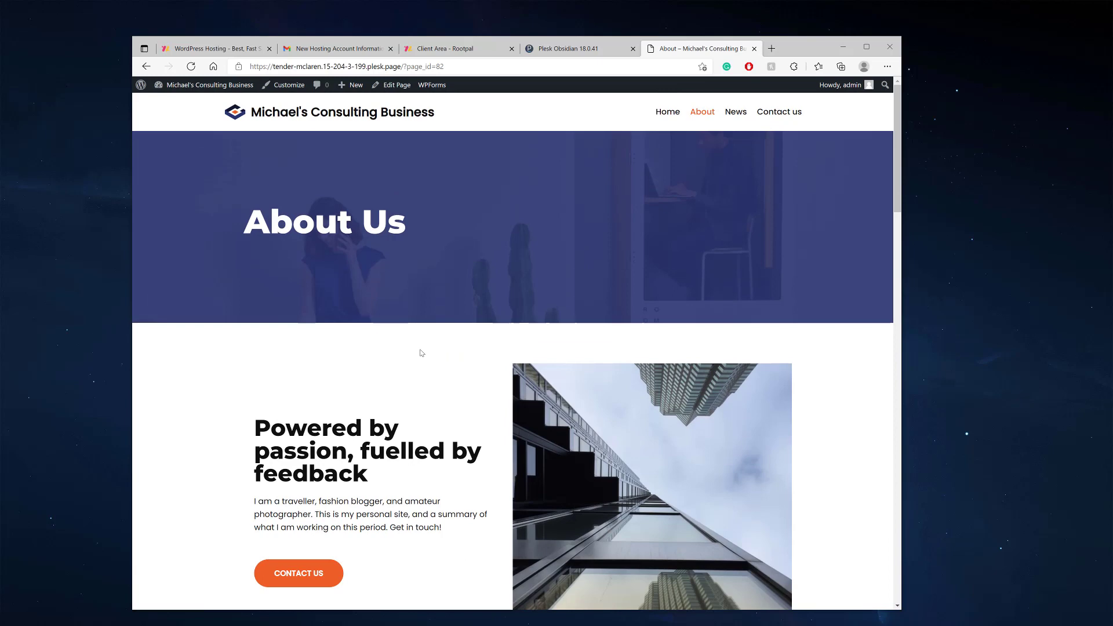
mouse_move(210, 92)
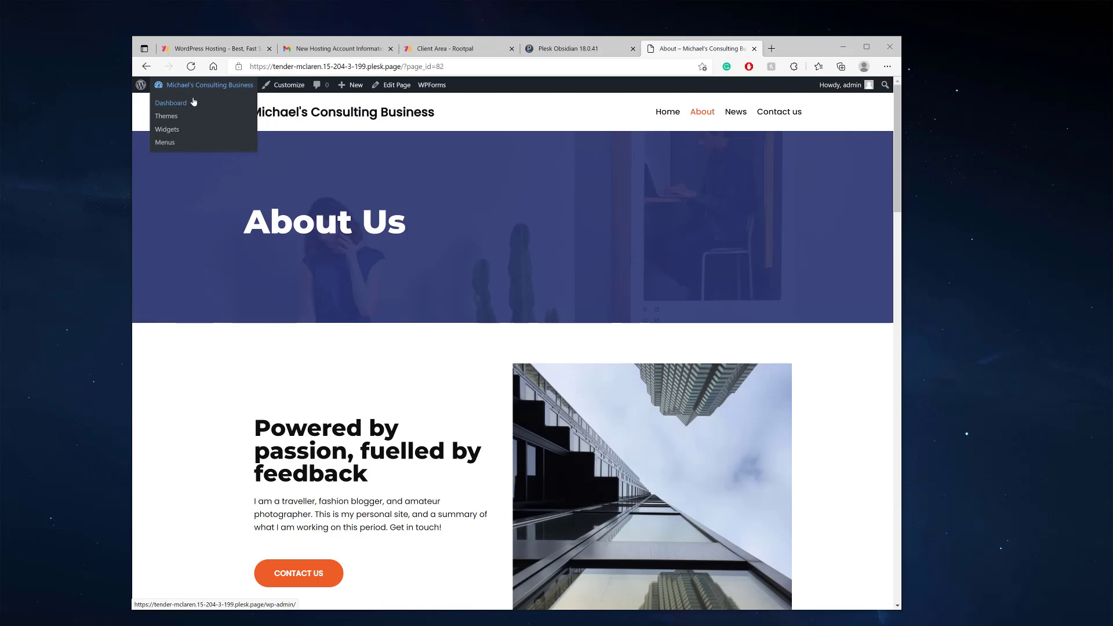
Go to the WordPress admin dashboard, then reopen the live site's home page
click(182, 105)
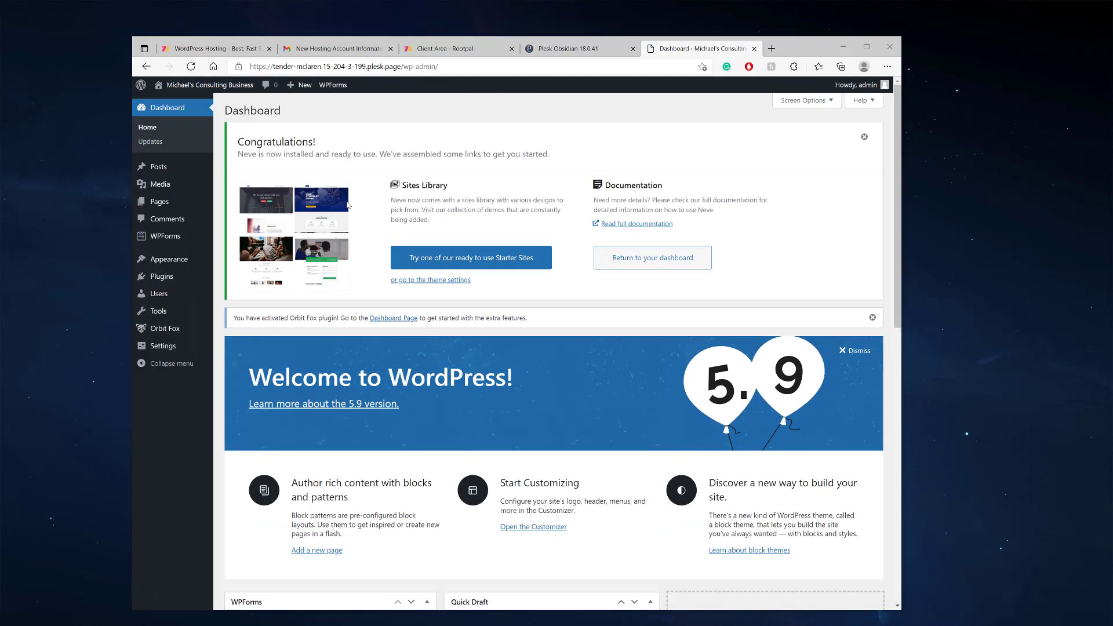
scroll(243, 244, down, 3)
scroll(166, 274, up, 3)
mouse_move(166, 275)
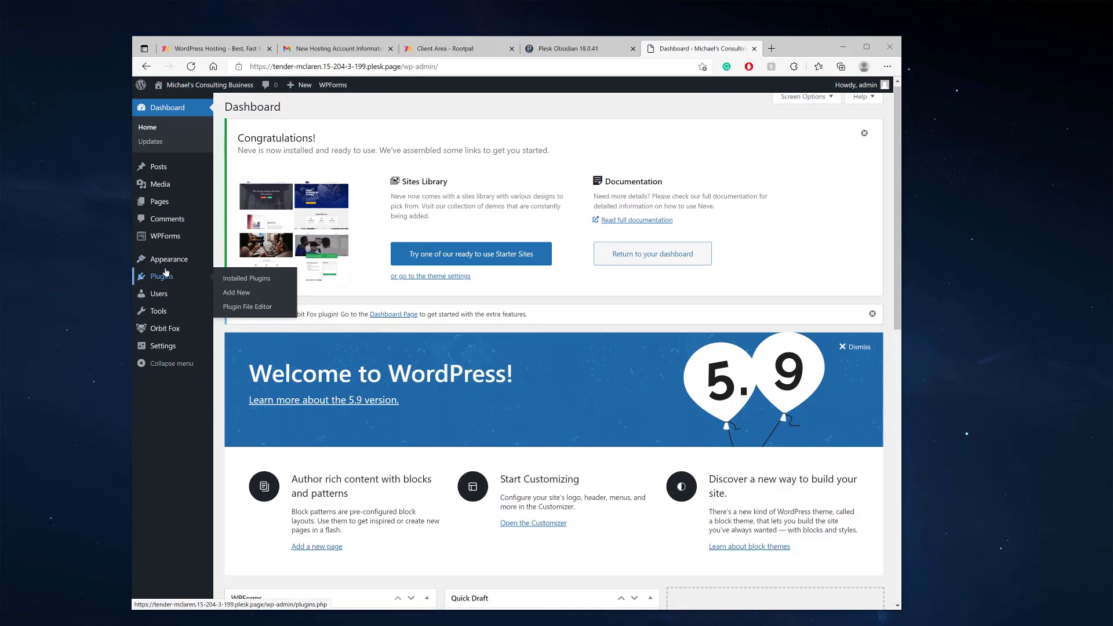
scroll(166, 274, down, 8)
scroll(166, 275, up, 10)
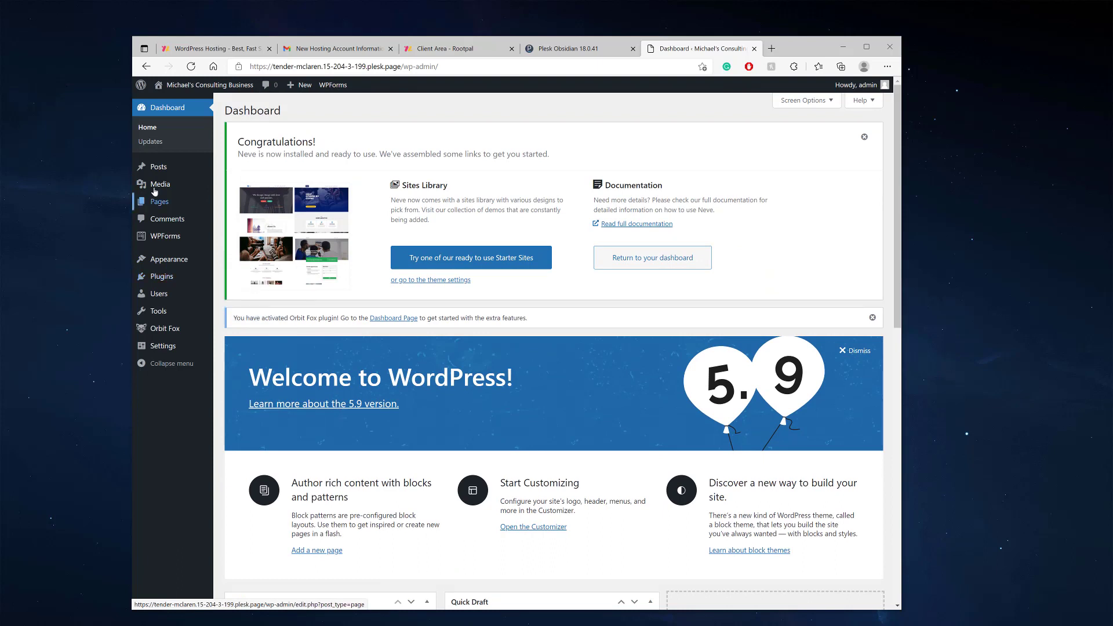
click(182, 105)
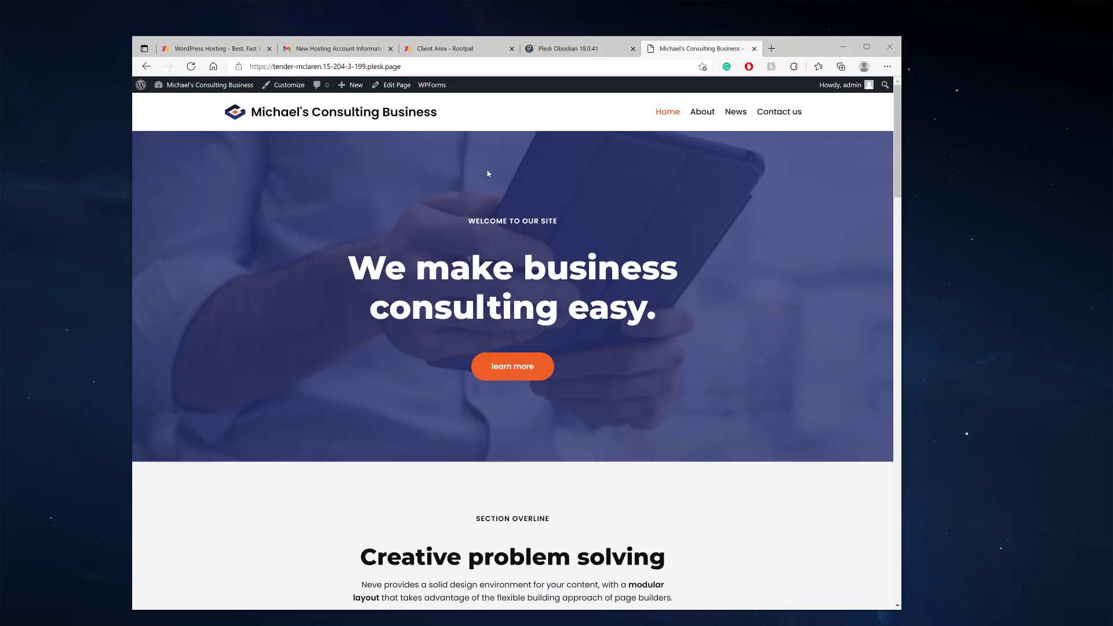
In Plesk, view the site's Update Site URL option without changing it, then open Websites & Domains
click(256, 66)
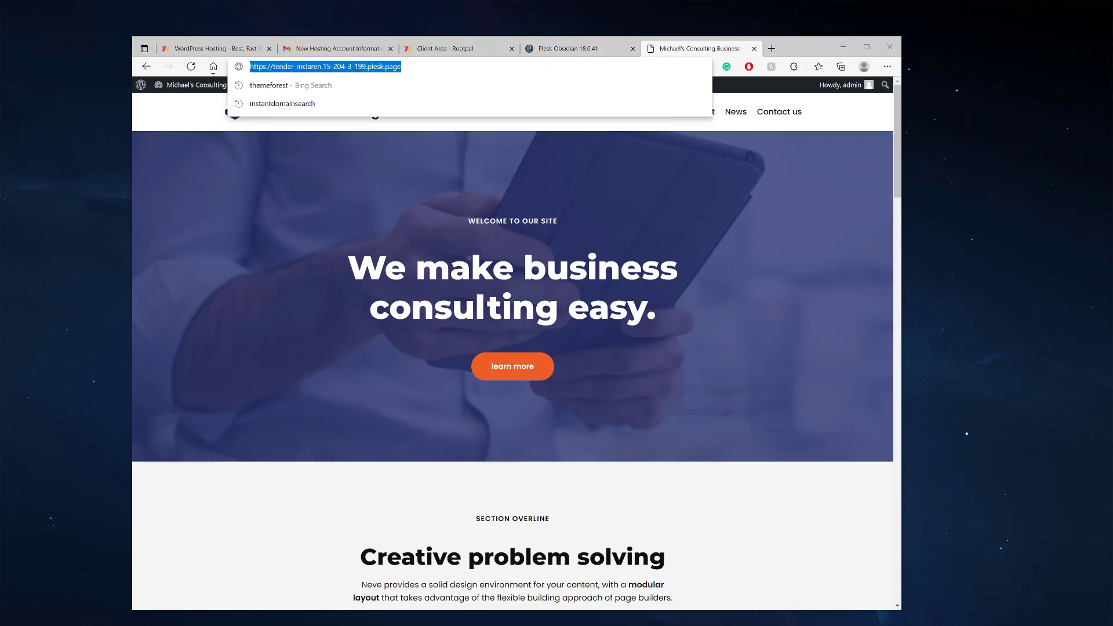
click(570, 49)
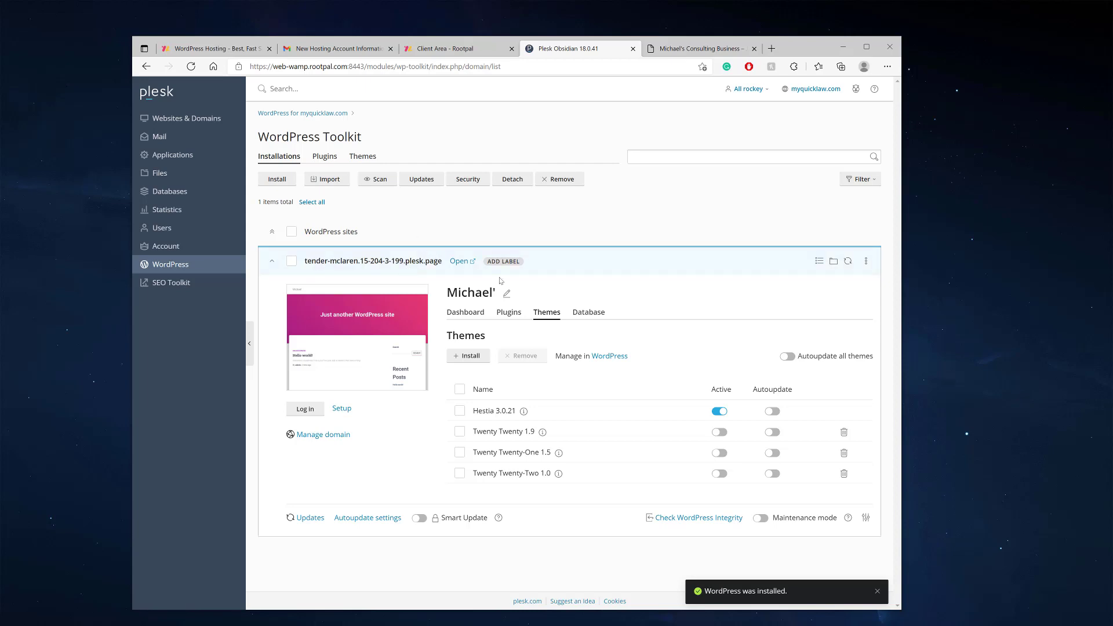
click(866, 263)
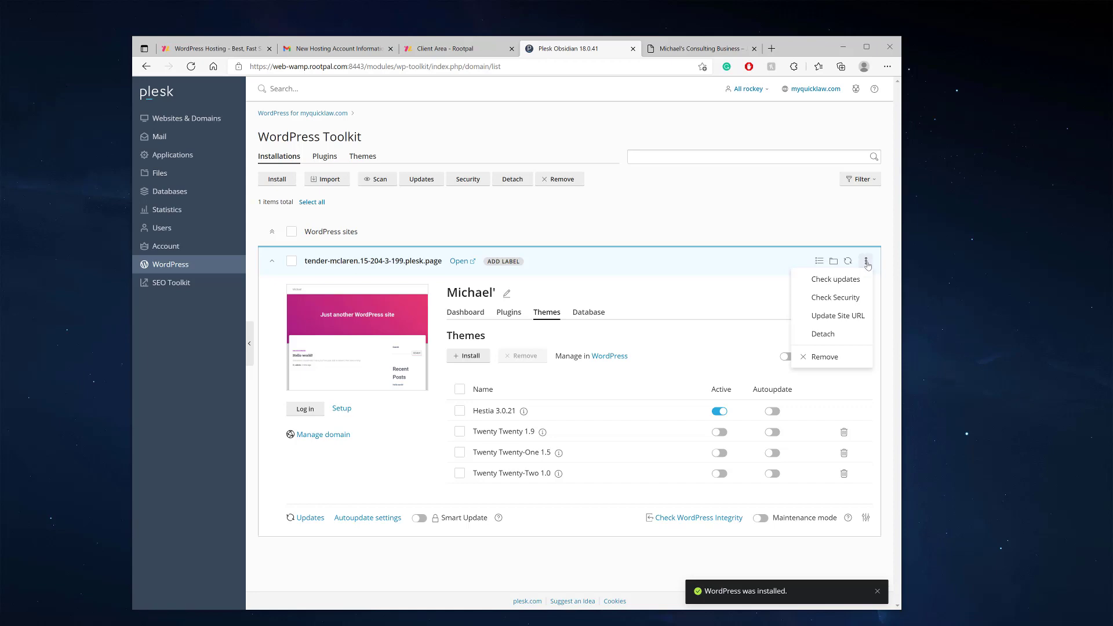
click(866, 262)
click(863, 260)
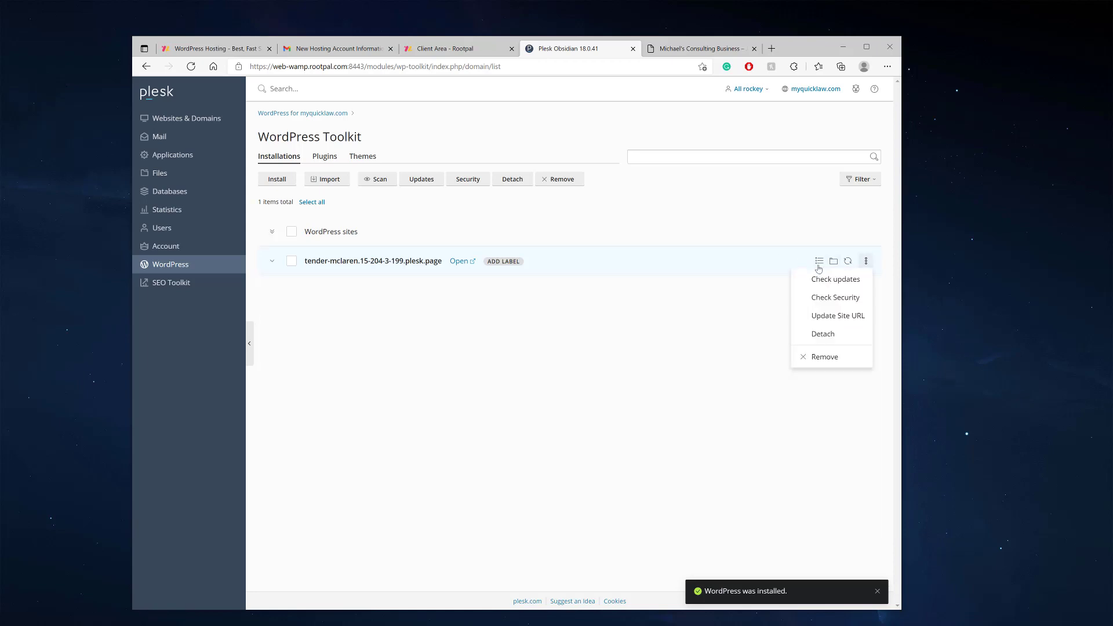
click(835, 319)
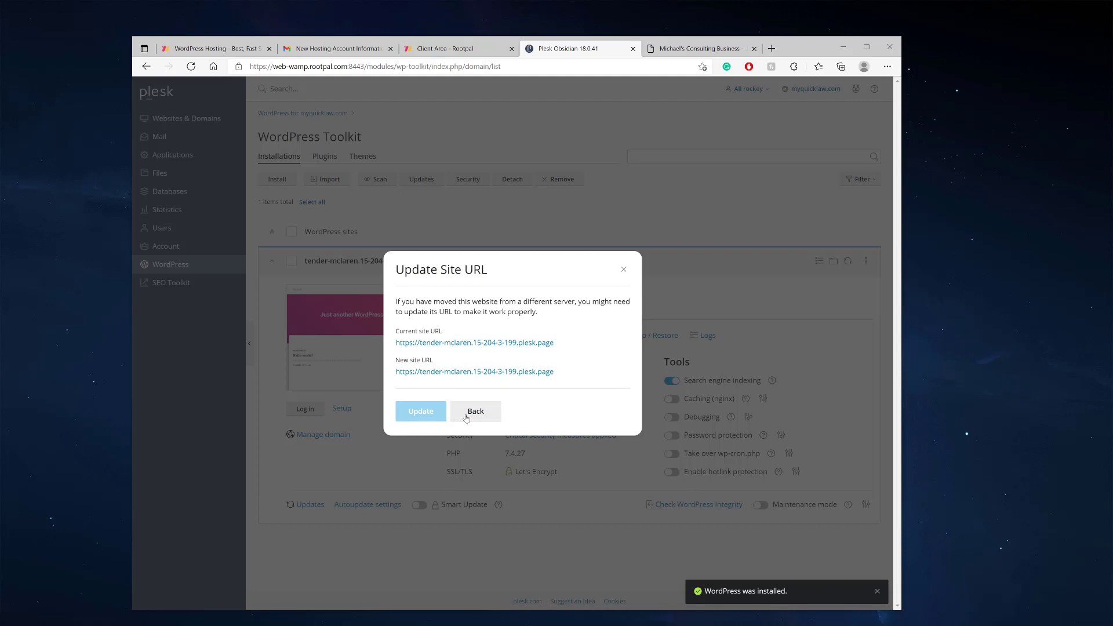
click(466, 411)
click(206, 120)
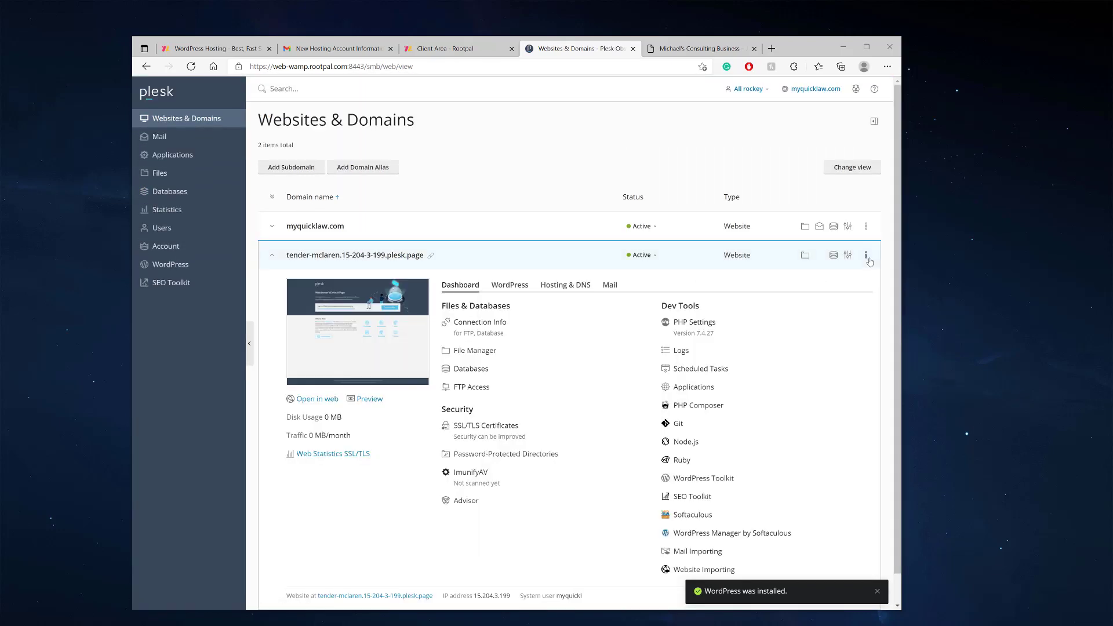
Enter consultingbusiness.com as the new name for the temporary plesk.page domain and submit it
click(867, 256)
click(841, 288)
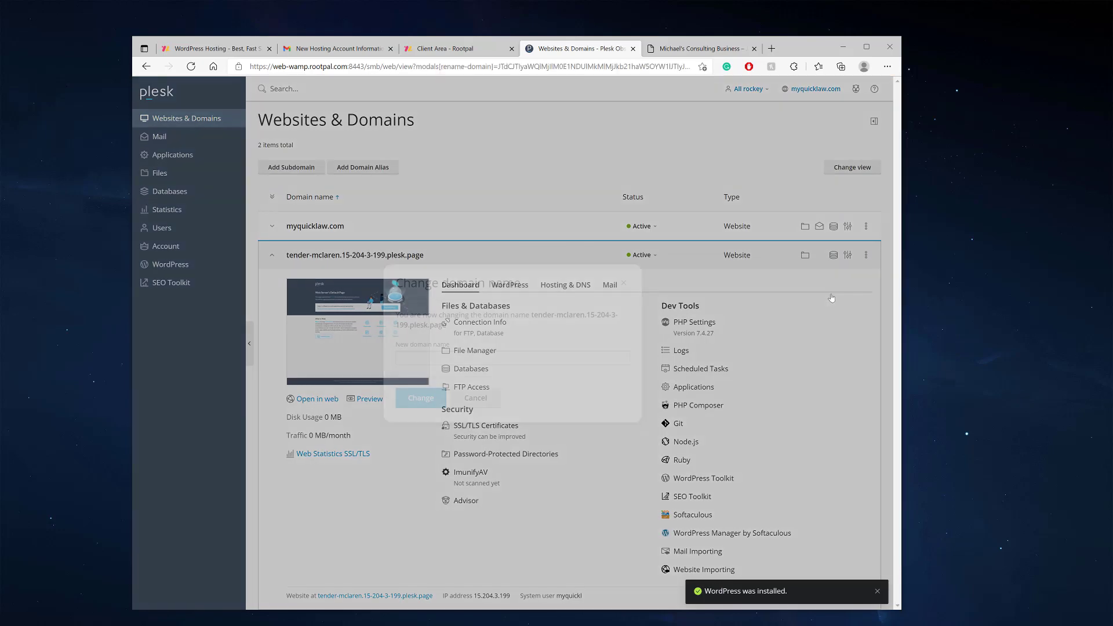
click(449, 359)
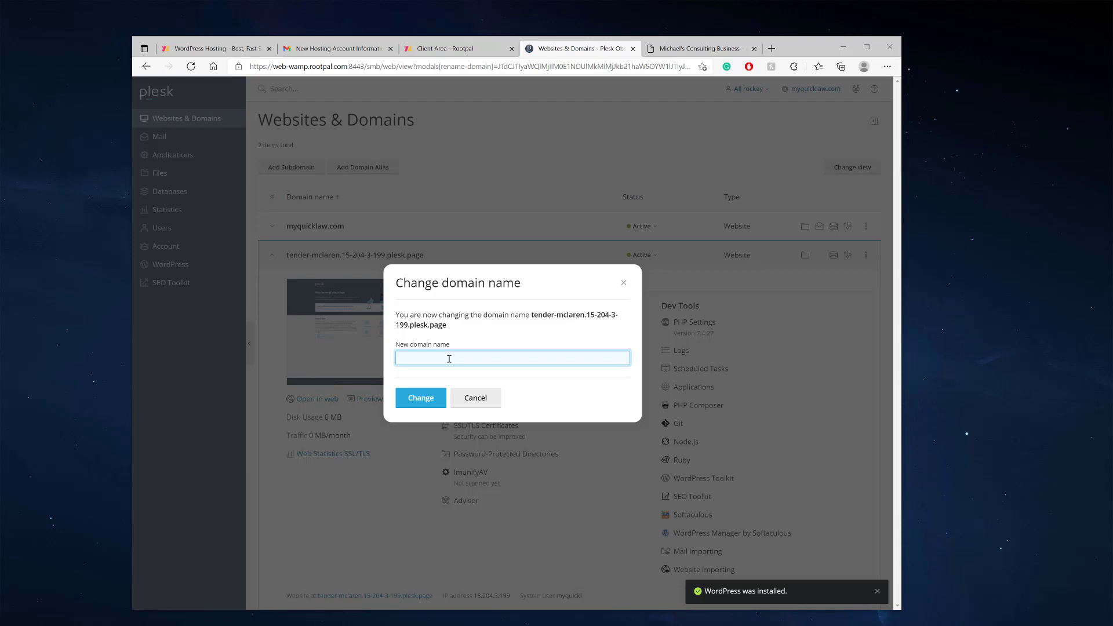
text(consultingbusiness.com)
click(422, 397)
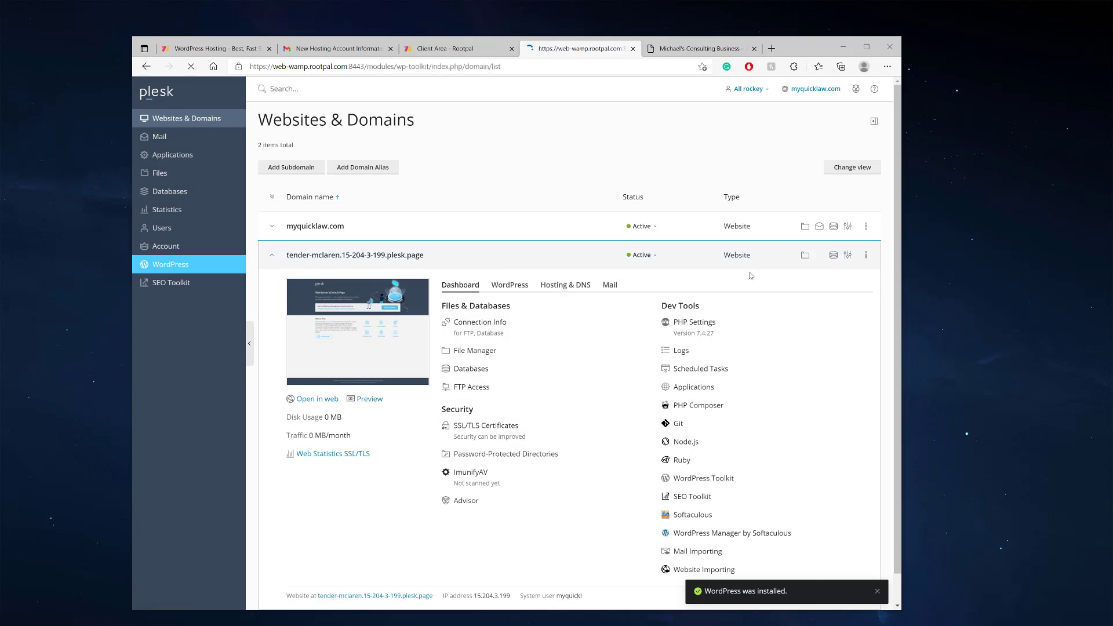
Open the site's Update Site URL dialog in WordPress Toolkit and close it unchanged
click(866, 261)
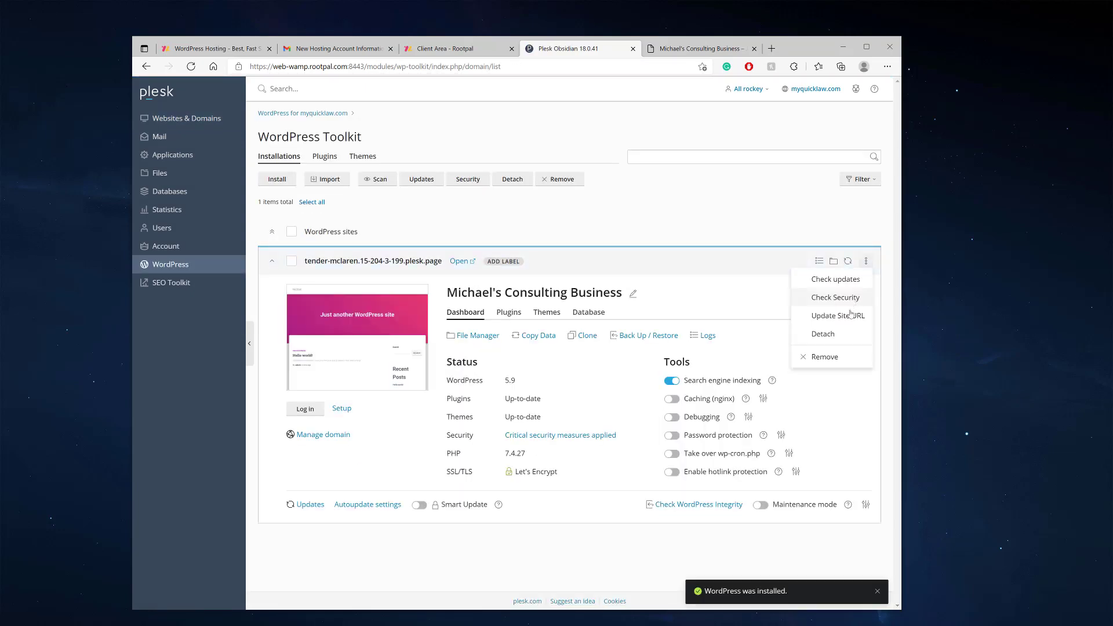
click(843, 318)
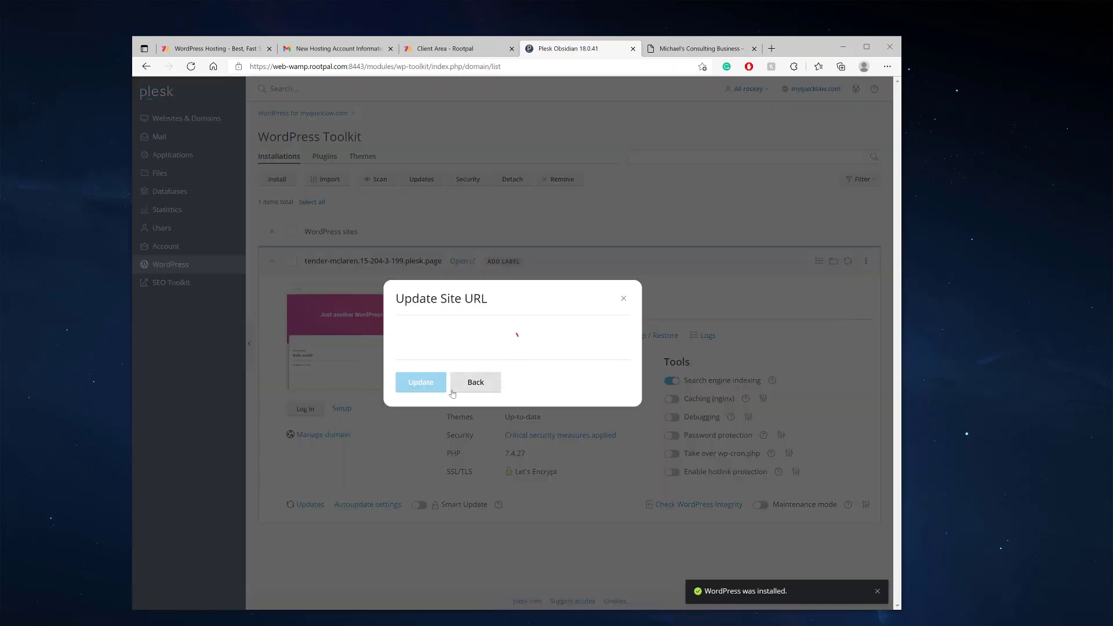
click(622, 298)
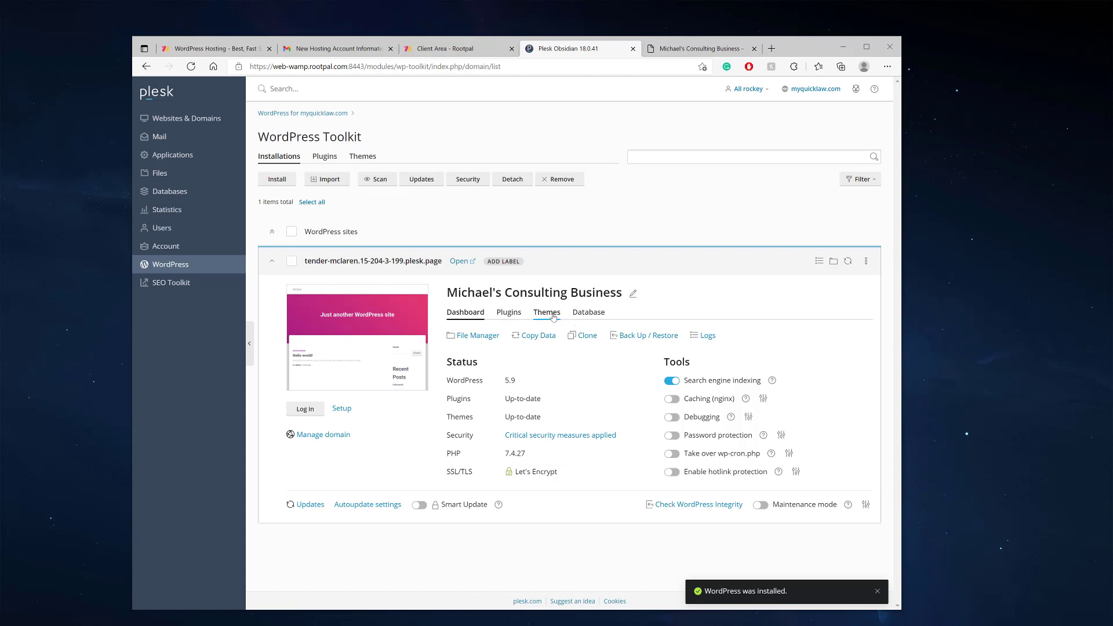
Switch to the live consulting site tab and scroll its home page down to the stats and back
click(699, 49)
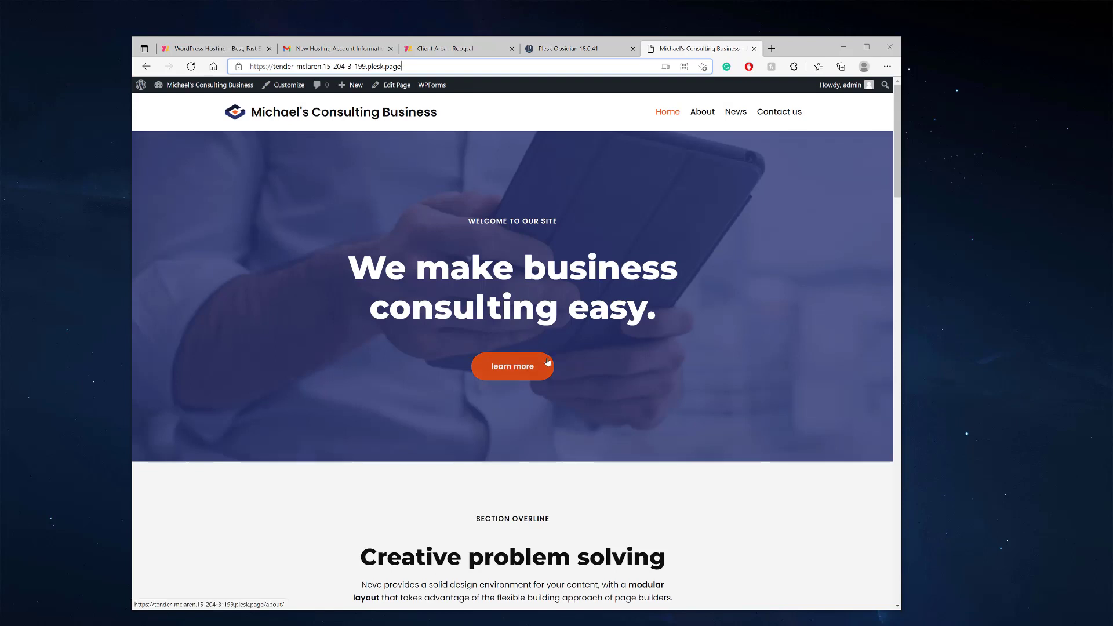
scroll(547, 364, down, 15)
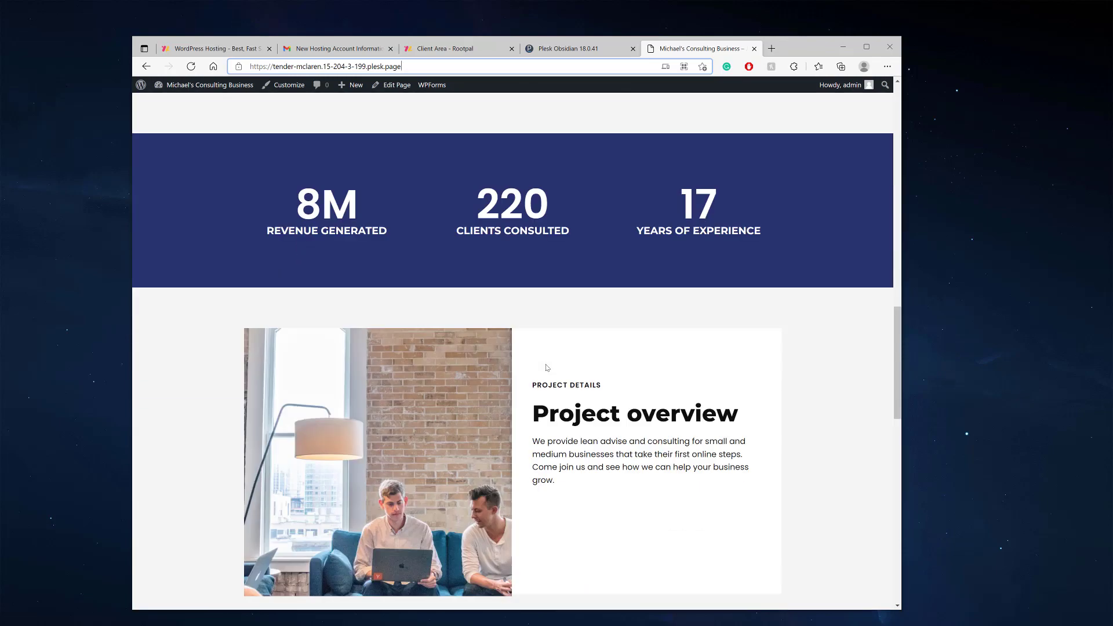
scroll(547, 368, up, 15)
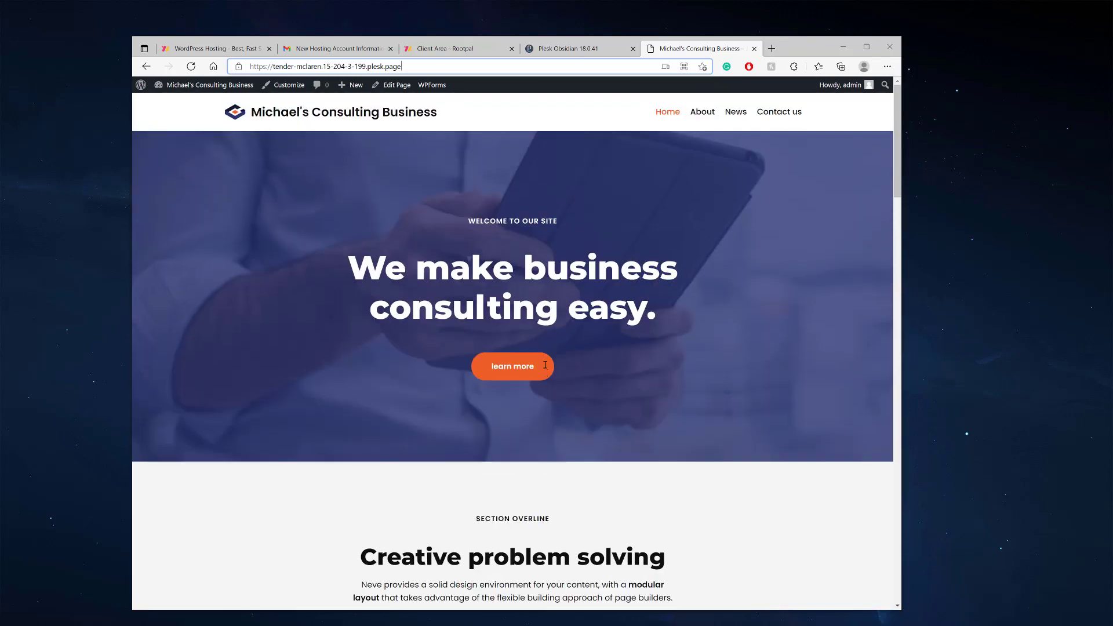